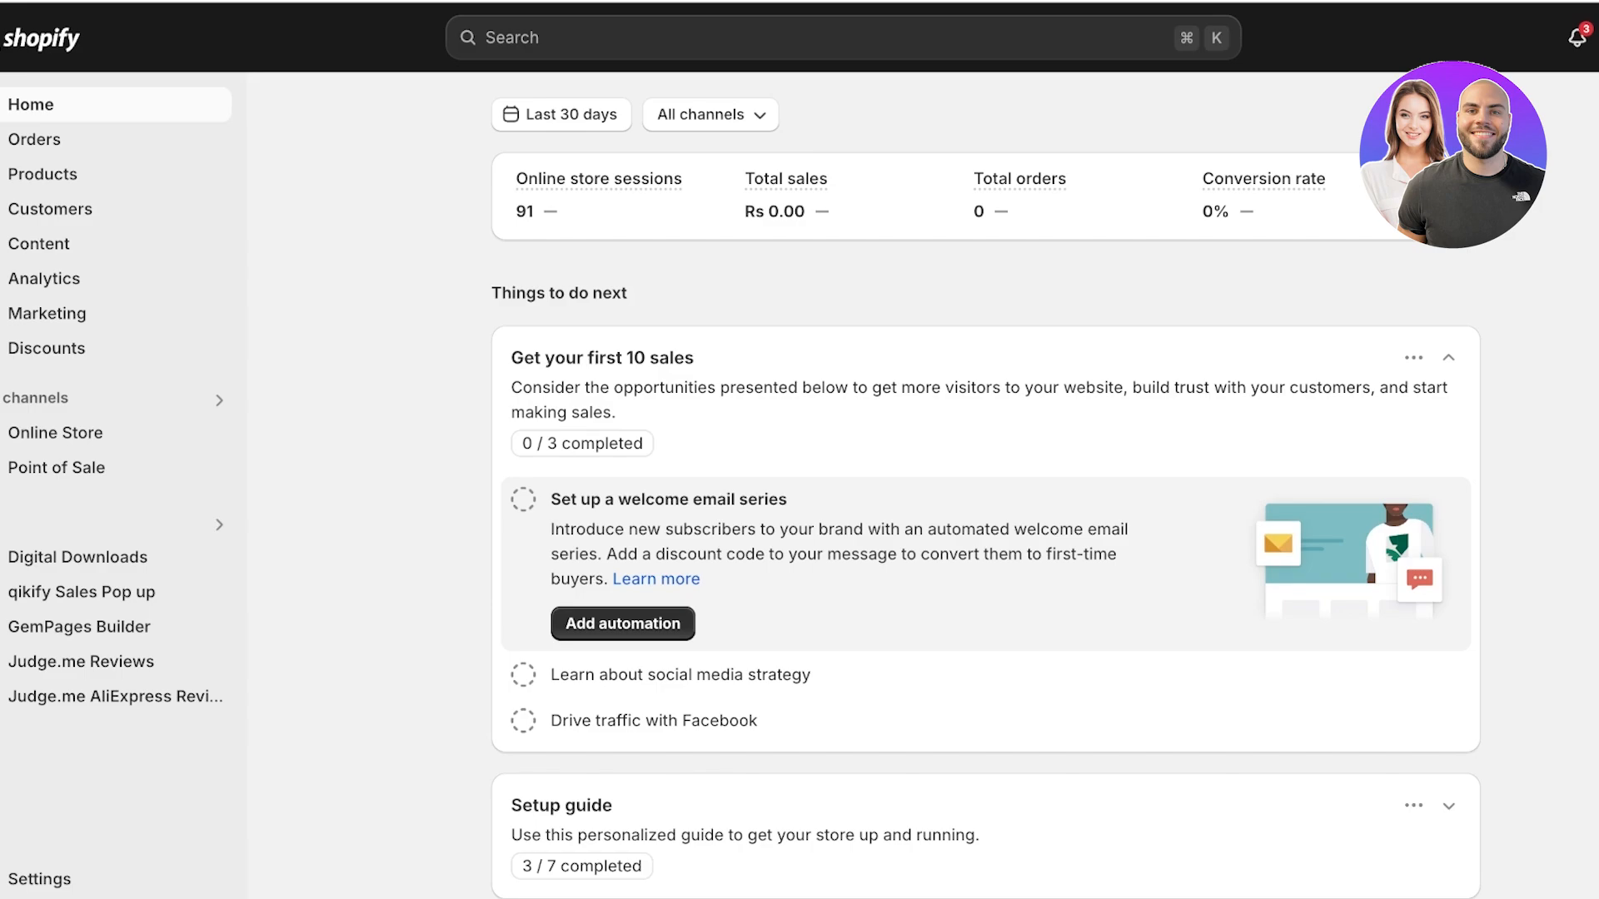
# Step: Open the online store's themes page
pyautogui.click(56, 433)
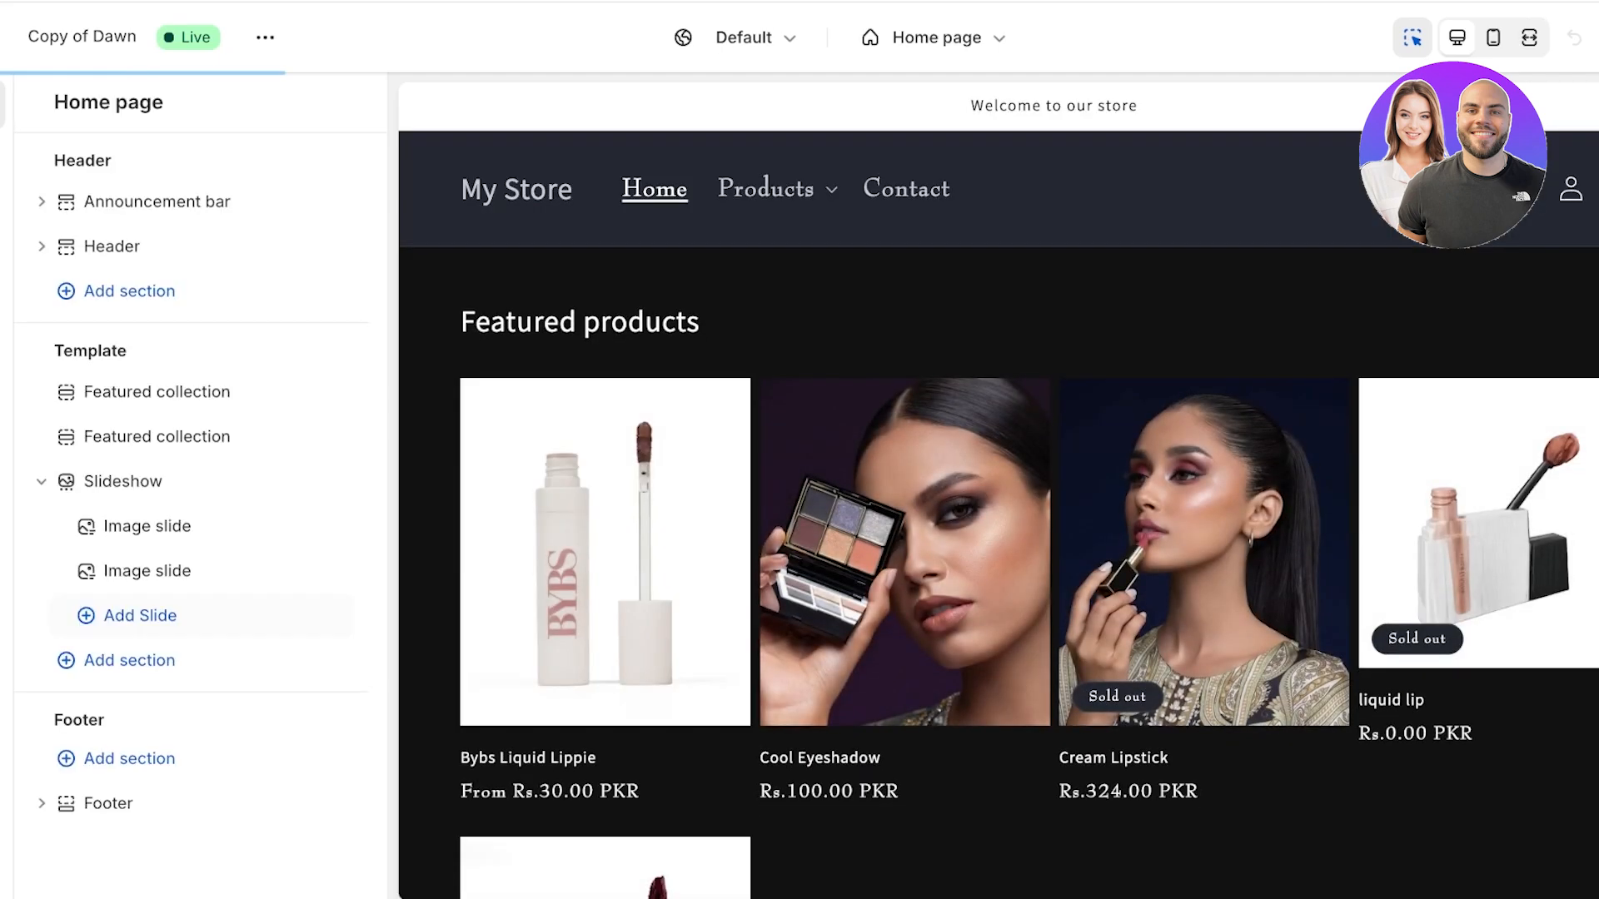
# Step: Try a Video section below the slideshow in the home page template, and discard it
pyautogui.click(208, 637)
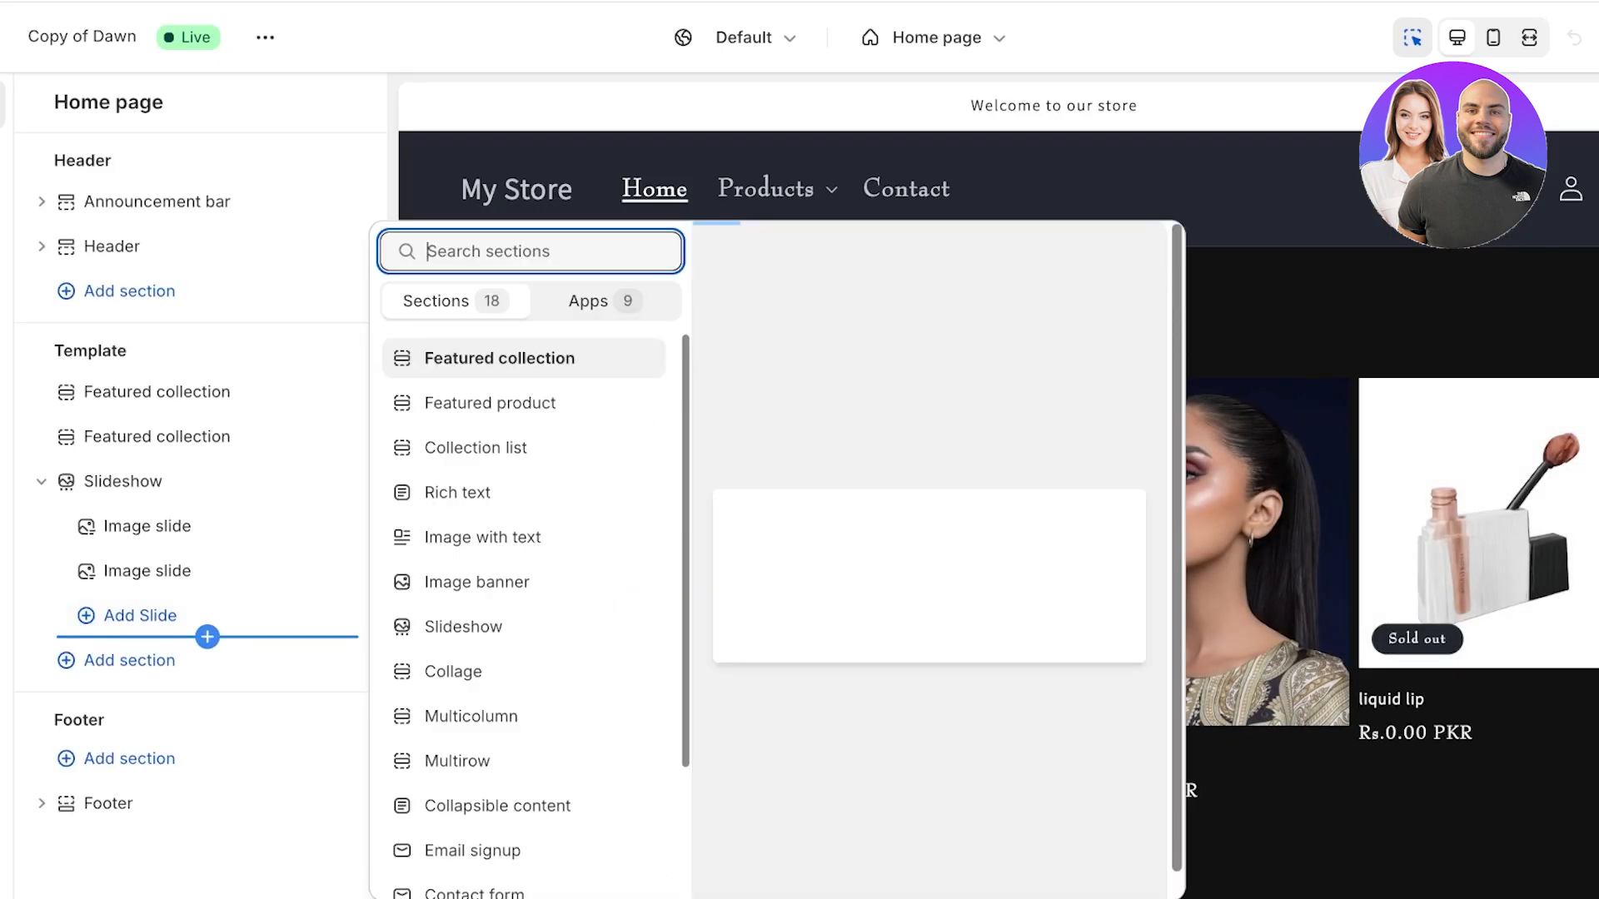
pyautogui.scroll(-3, 516, 541)
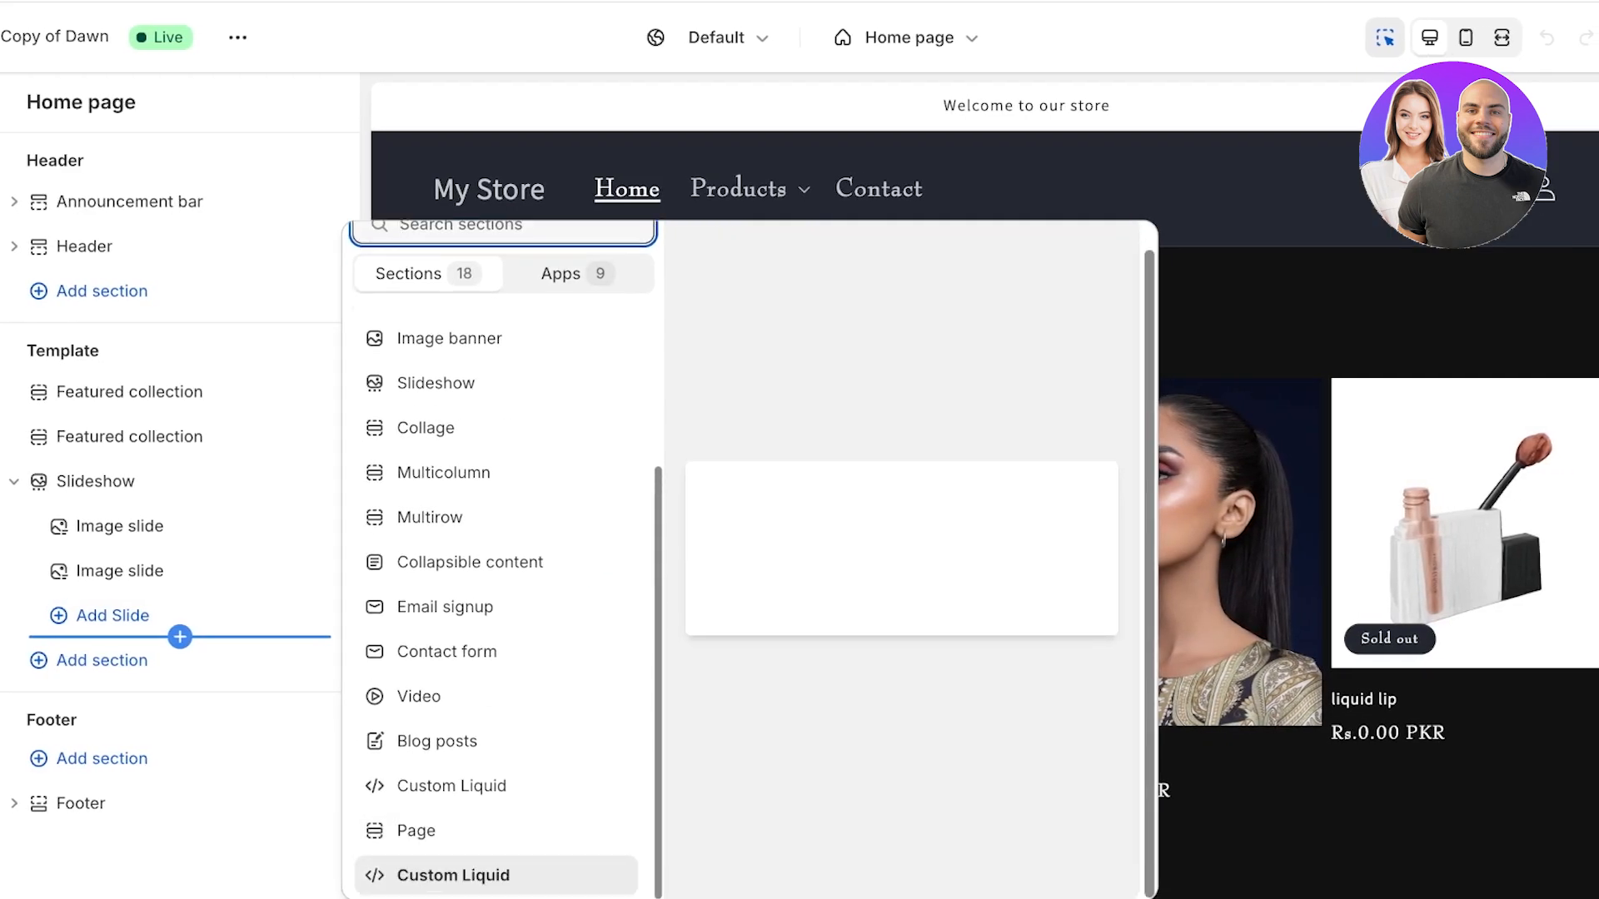
pyautogui.click(419, 696)
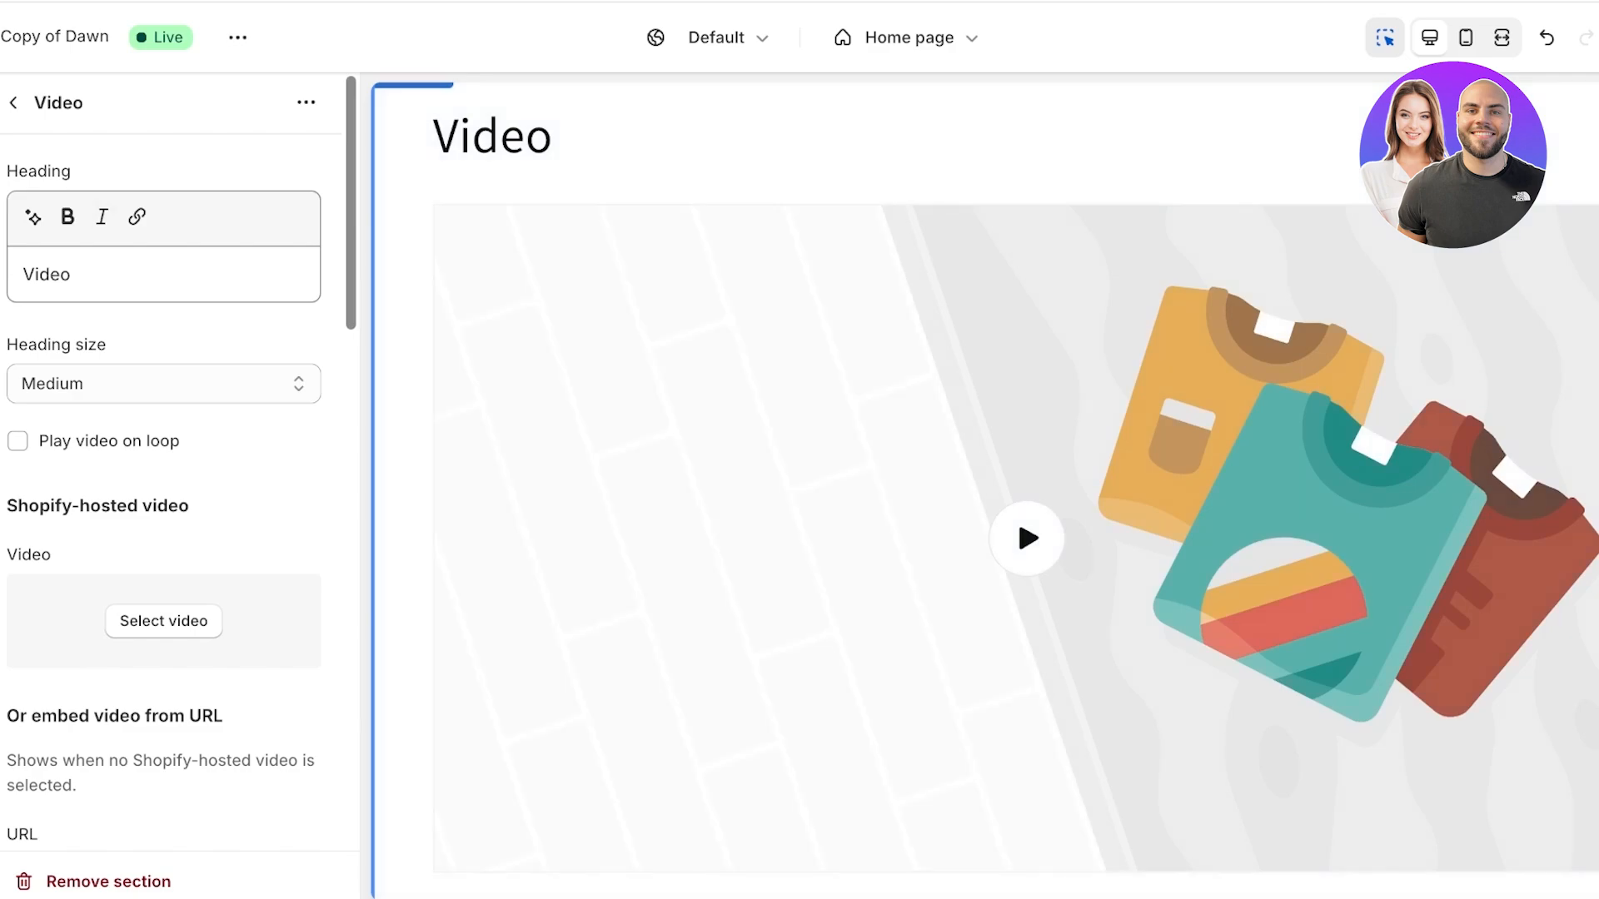
pyautogui.click(13, 103)
pyautogui.click(273, 660)
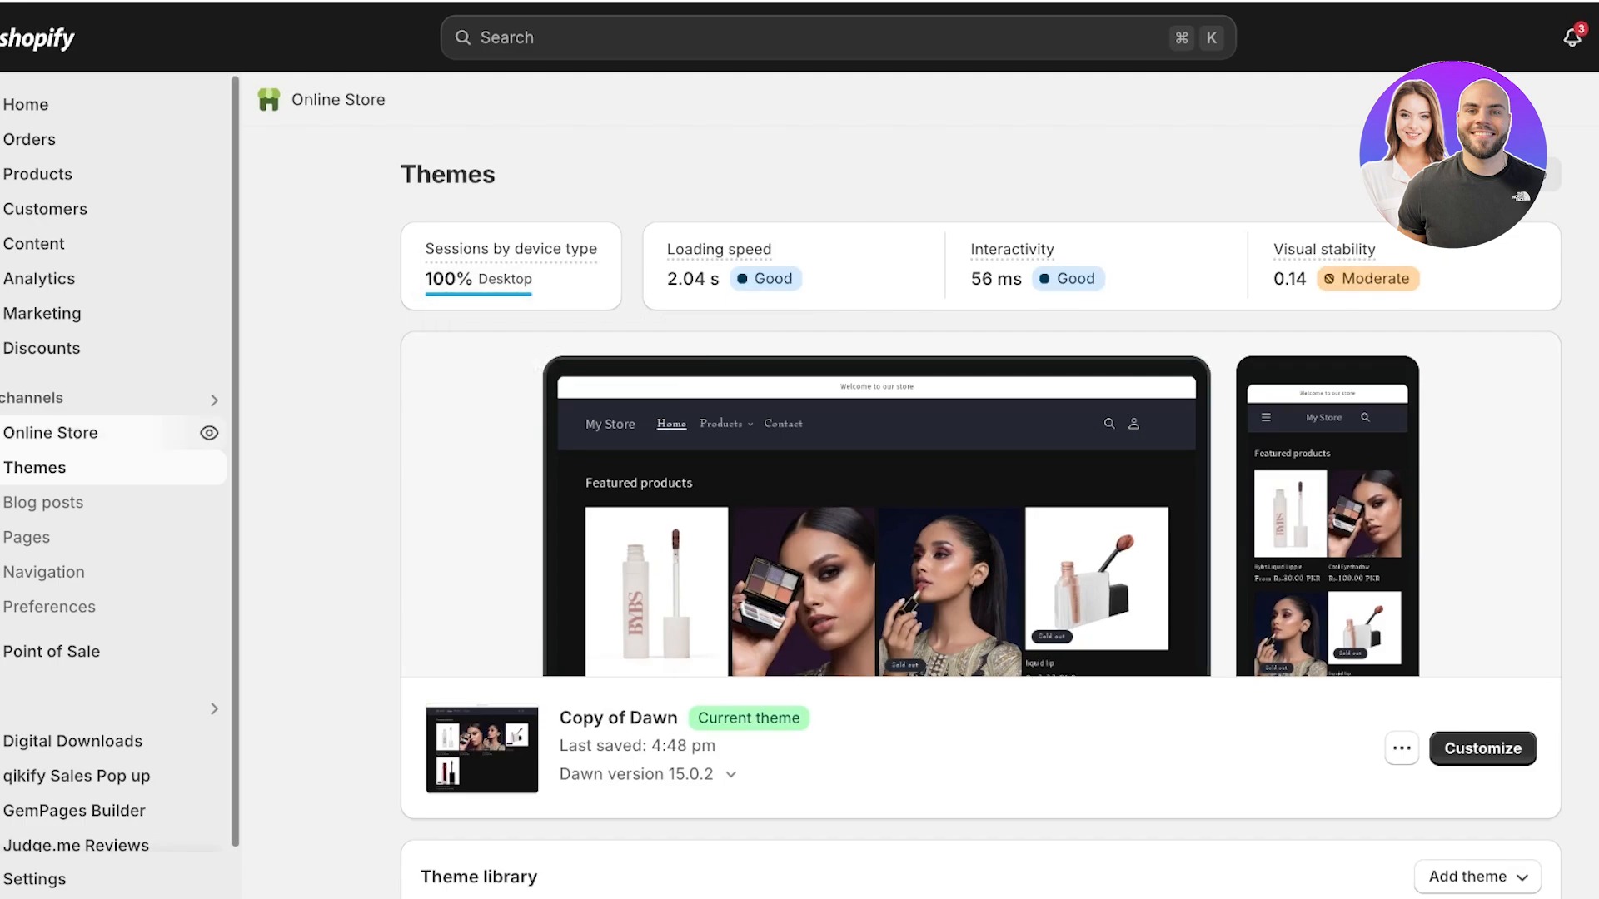
# Step: Open the code editor for the Copy of Dawn theme and close the theme.liquid file
pyautogui.scroll(-3, 980, 509)
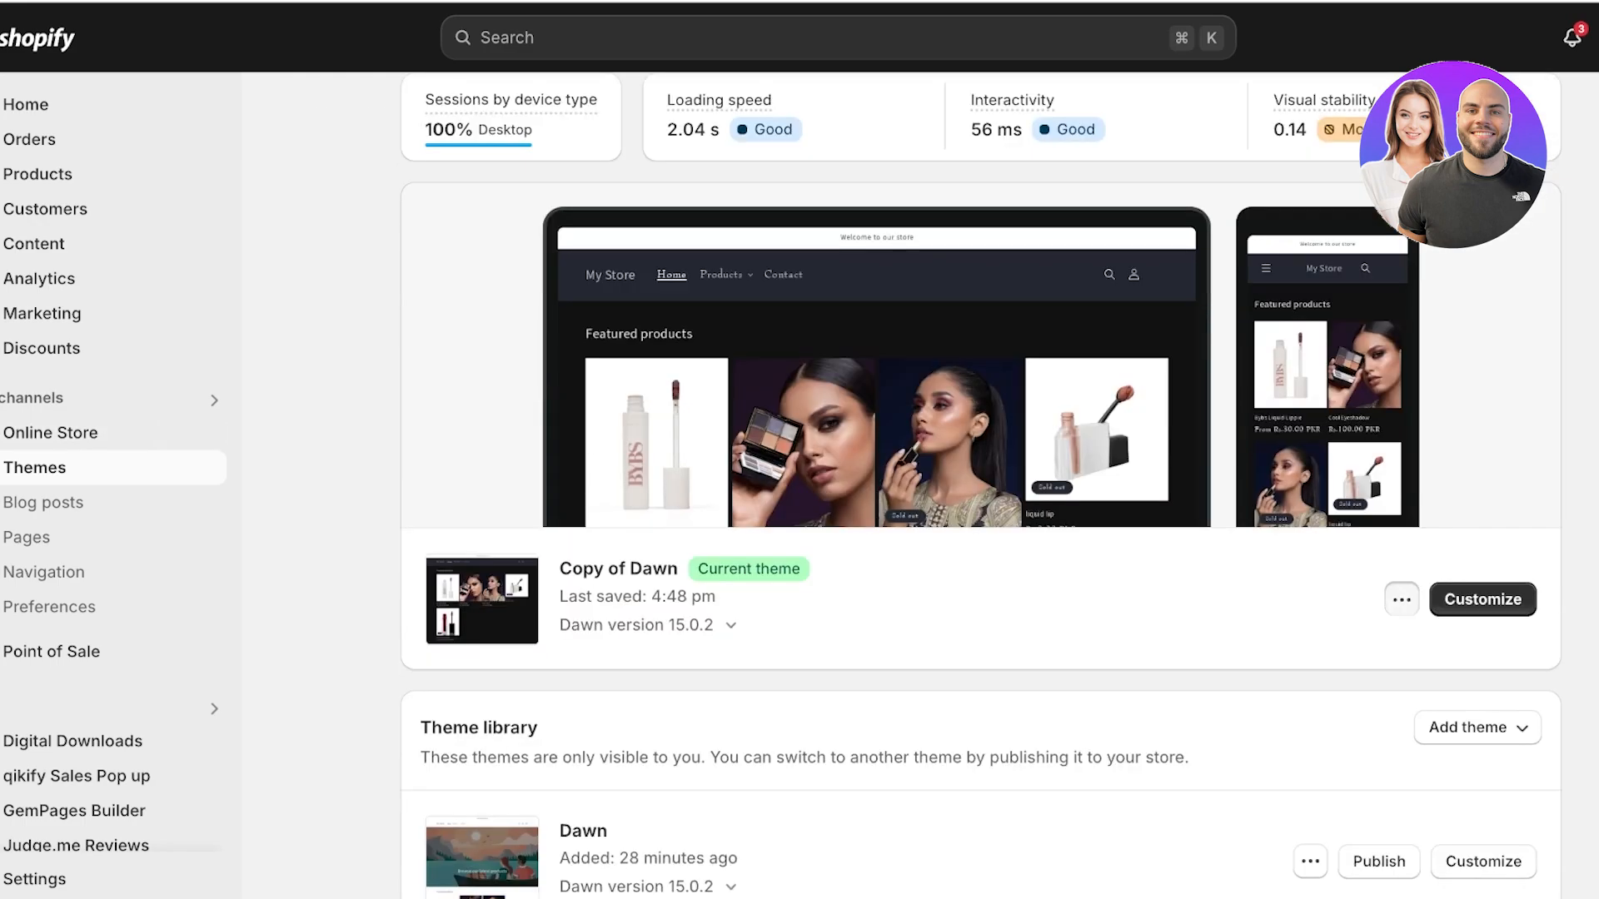
pyautogui.click(1402, 600)
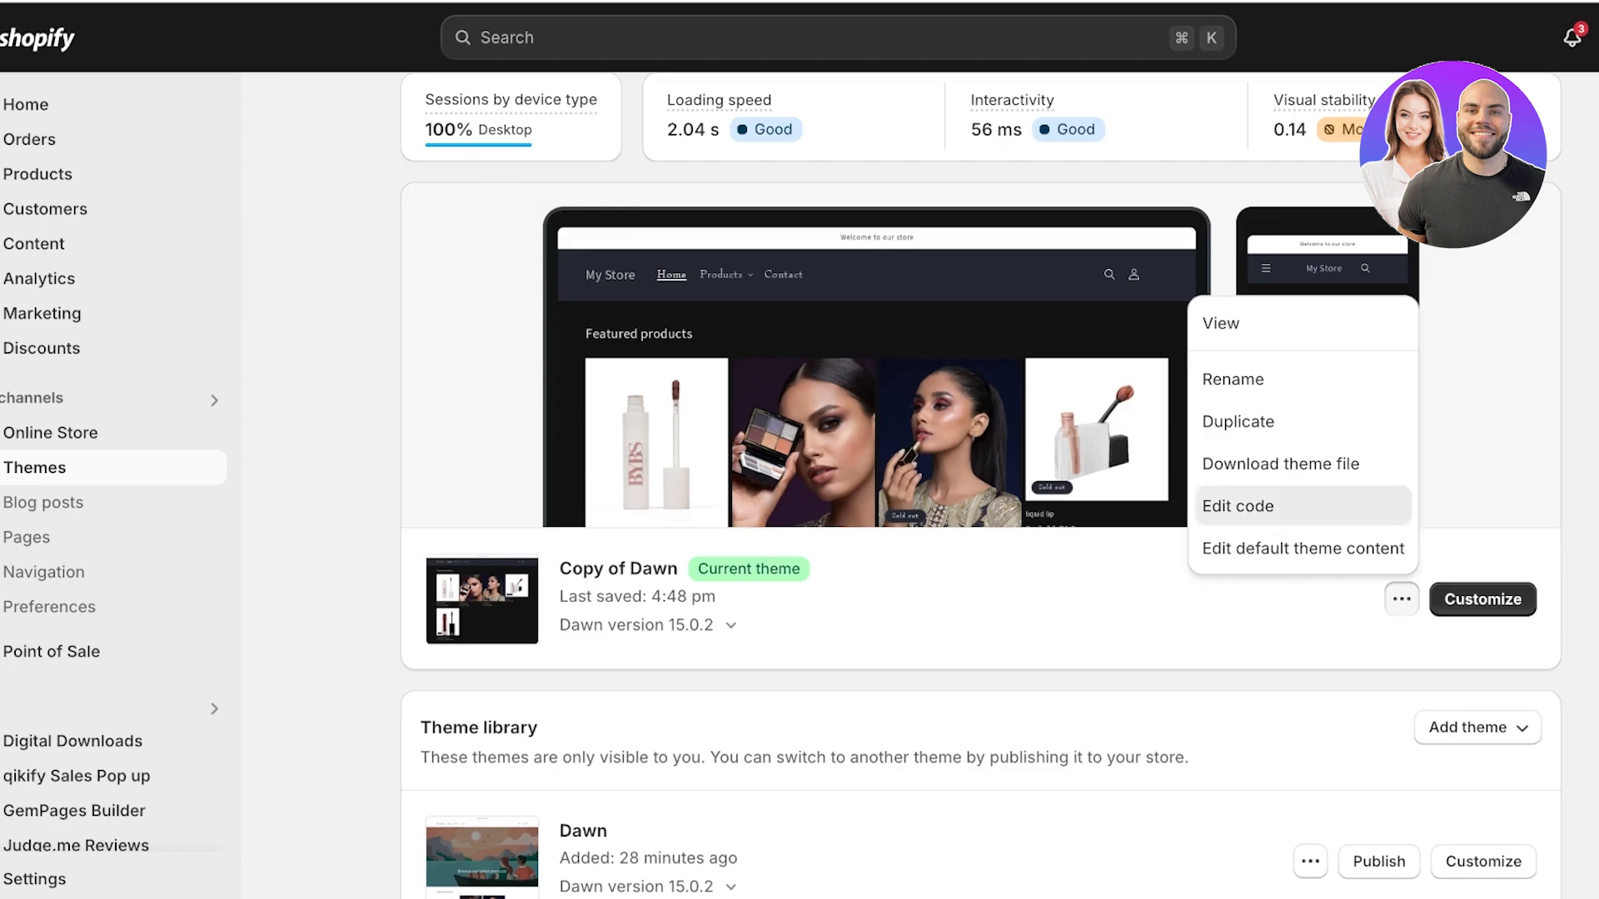
pyautogui.click(1238, 507)
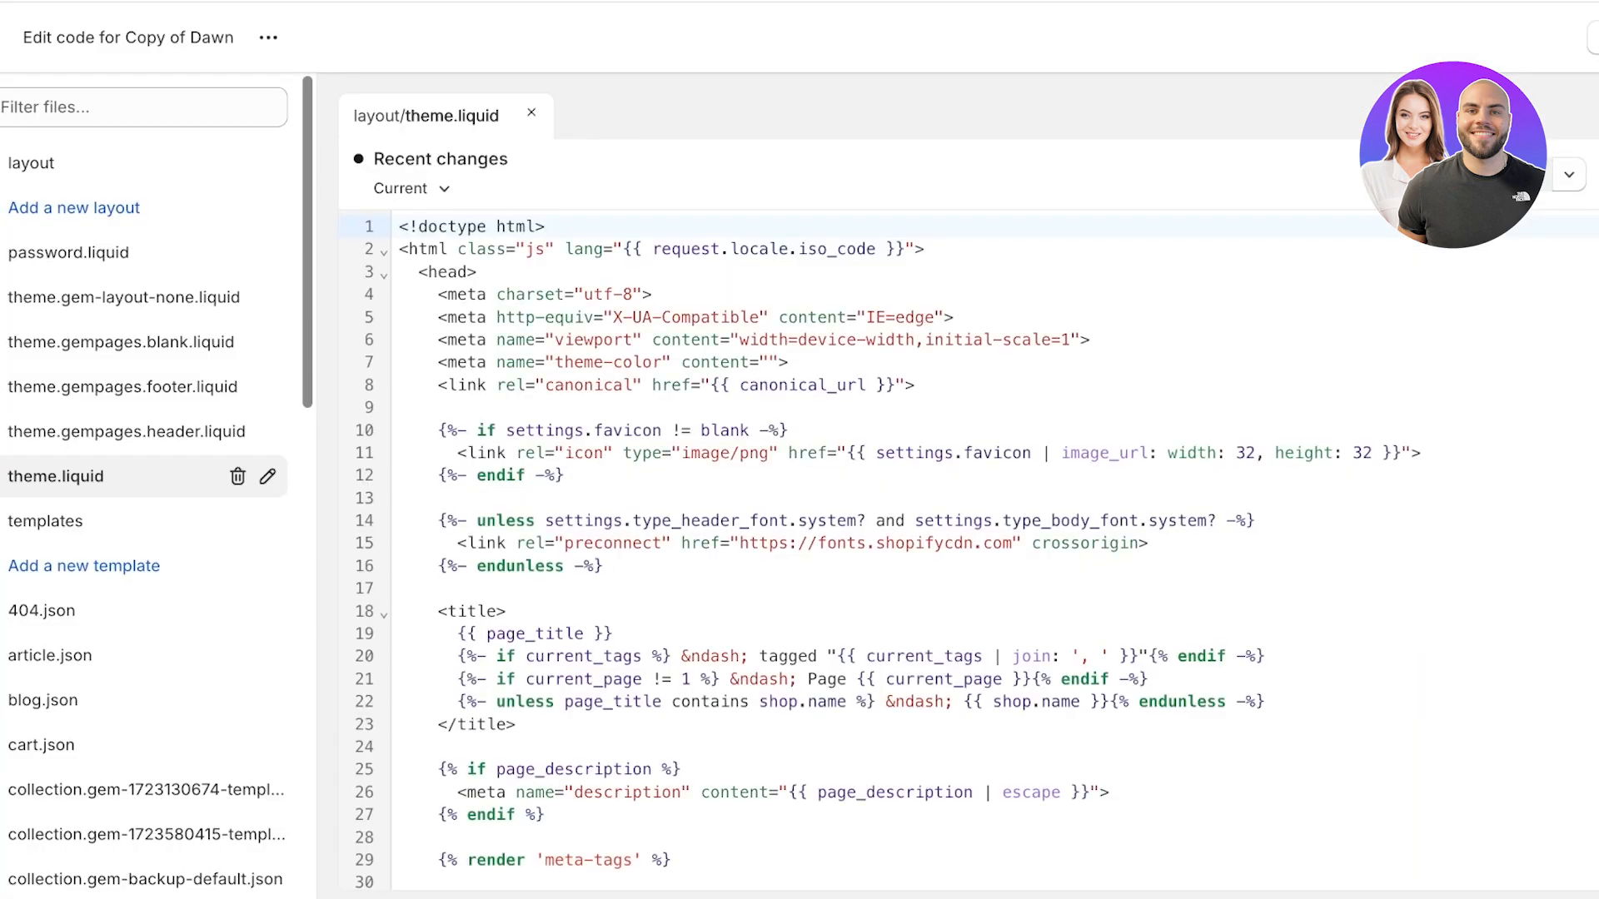
pyautogui.click(532, 113)
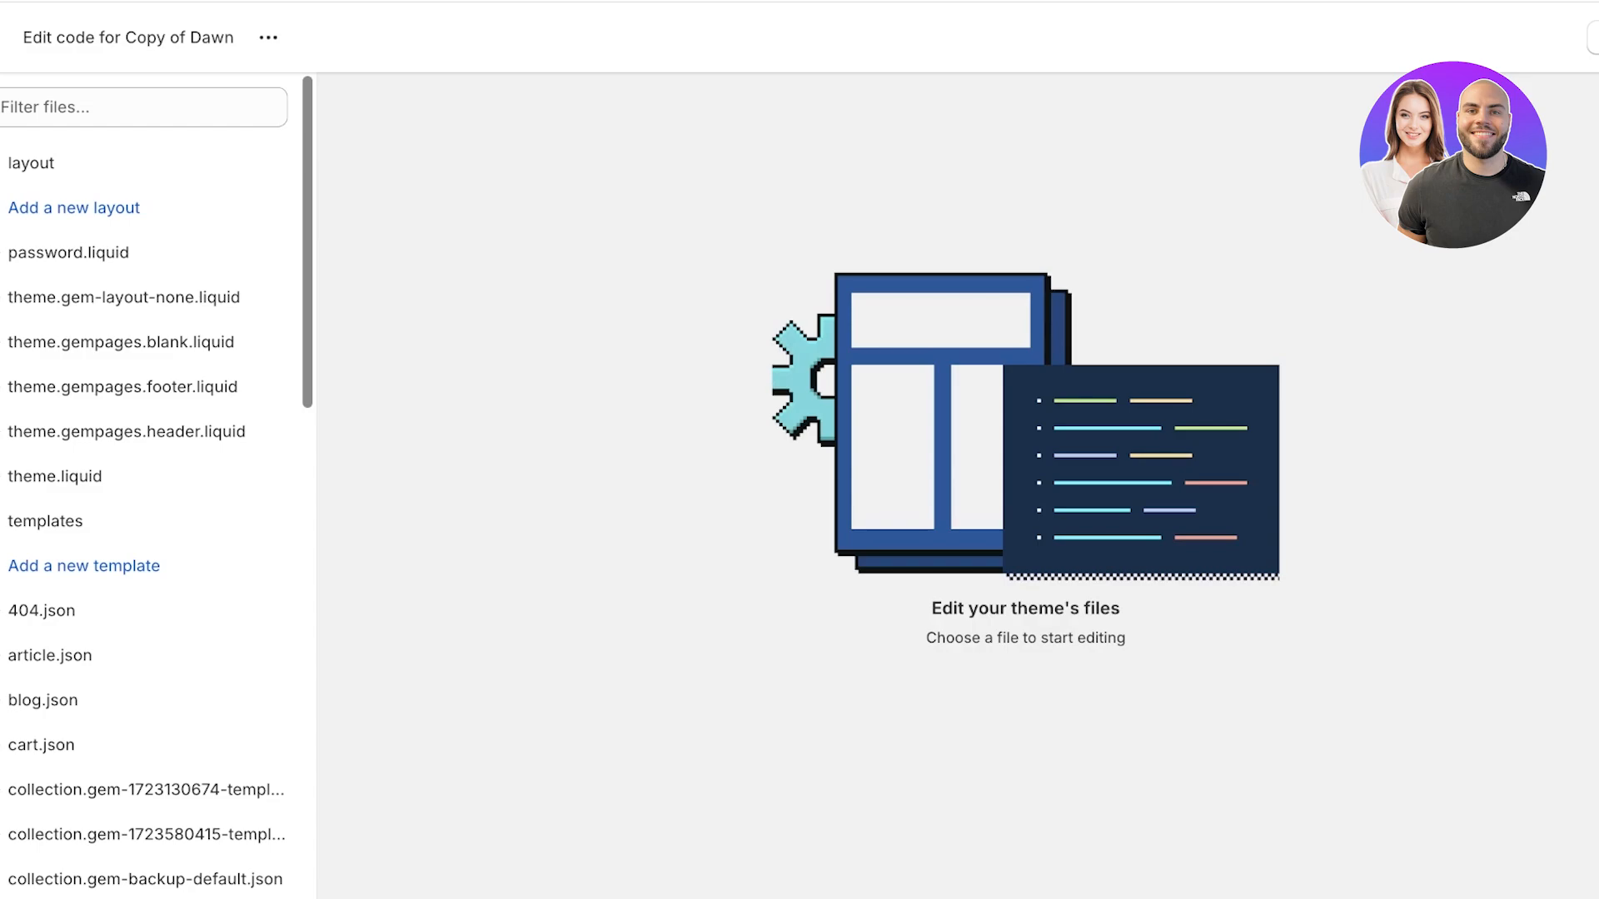
# Step: Create a new liquid section file named video-background in the theme's sections folder
pyautogui.click(30, 163)
pyautogui.click(45, 209)
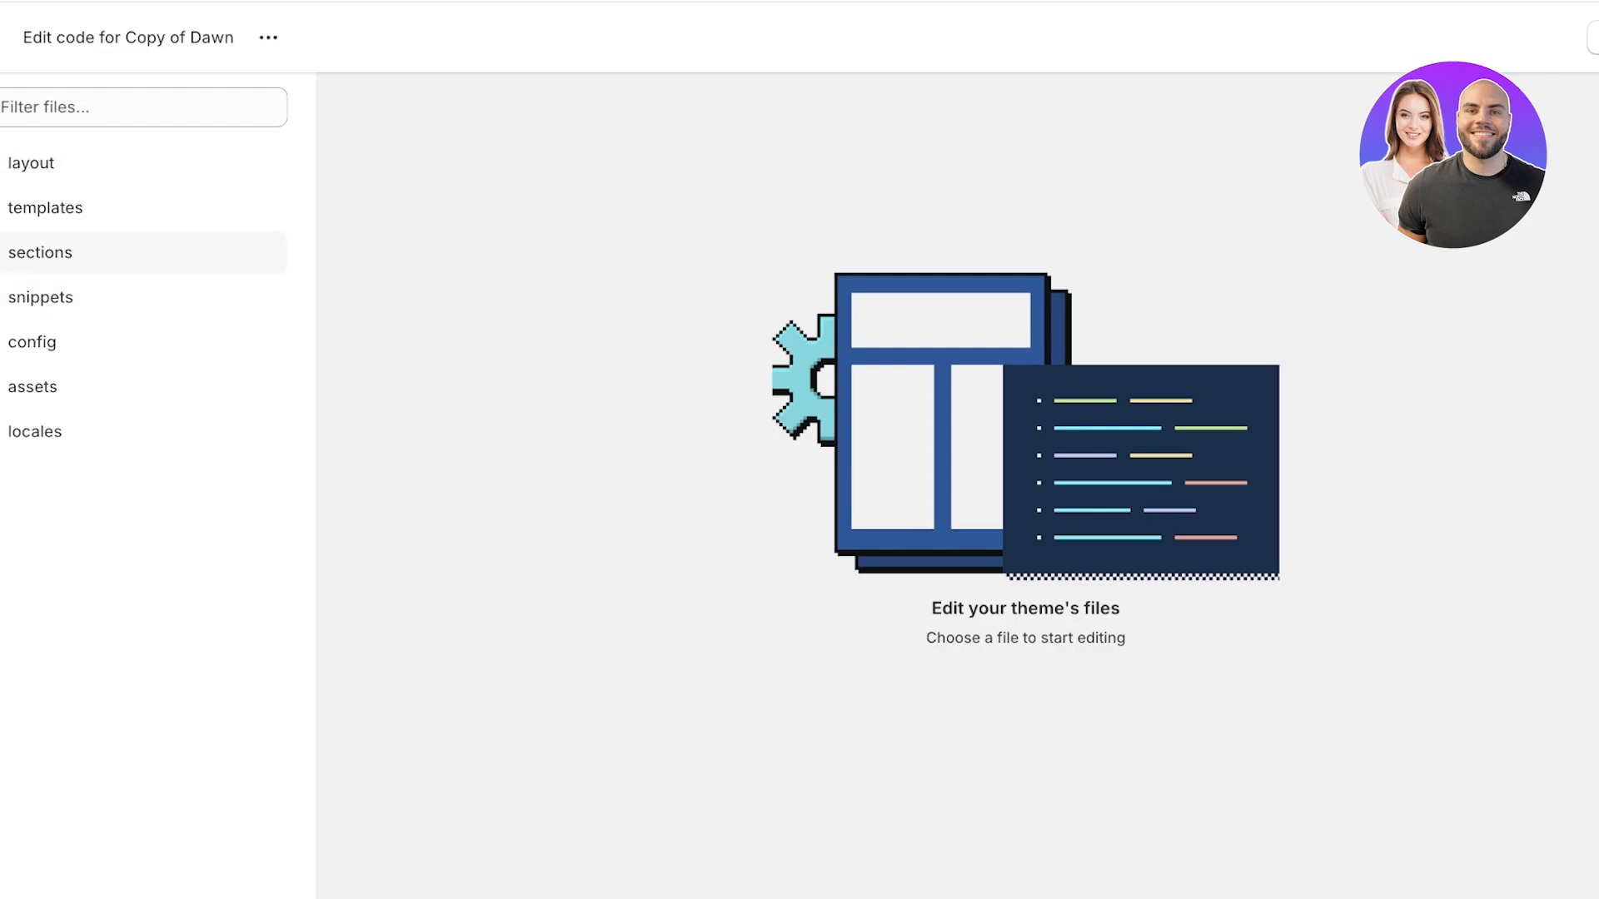
pyautogui.click(40, 252)
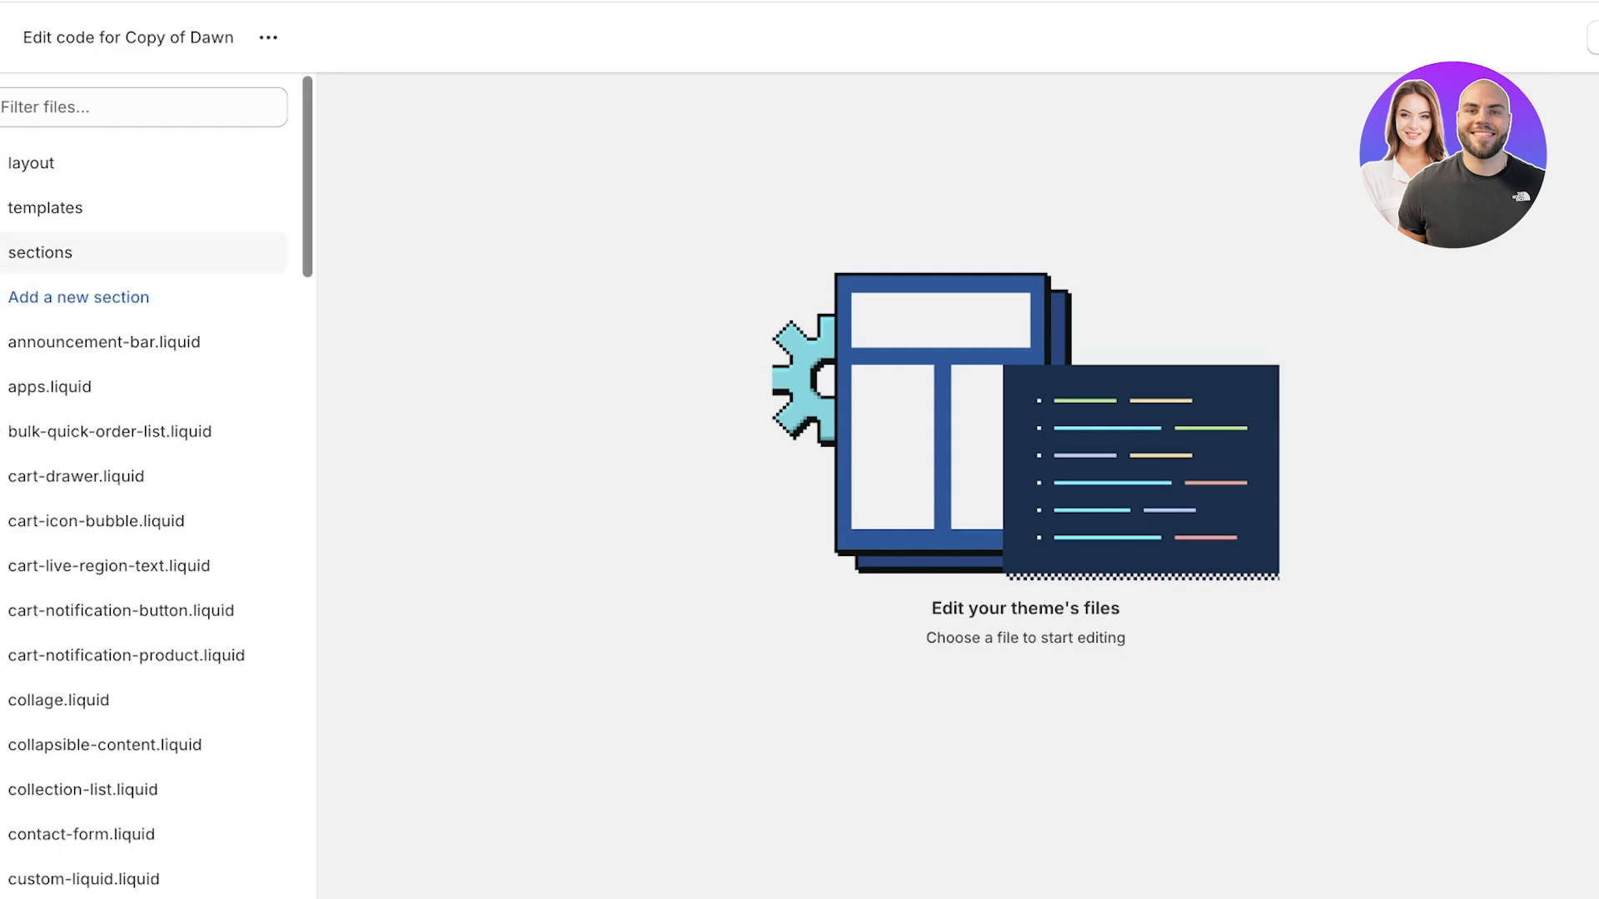
pyautogui.click(78, 298)
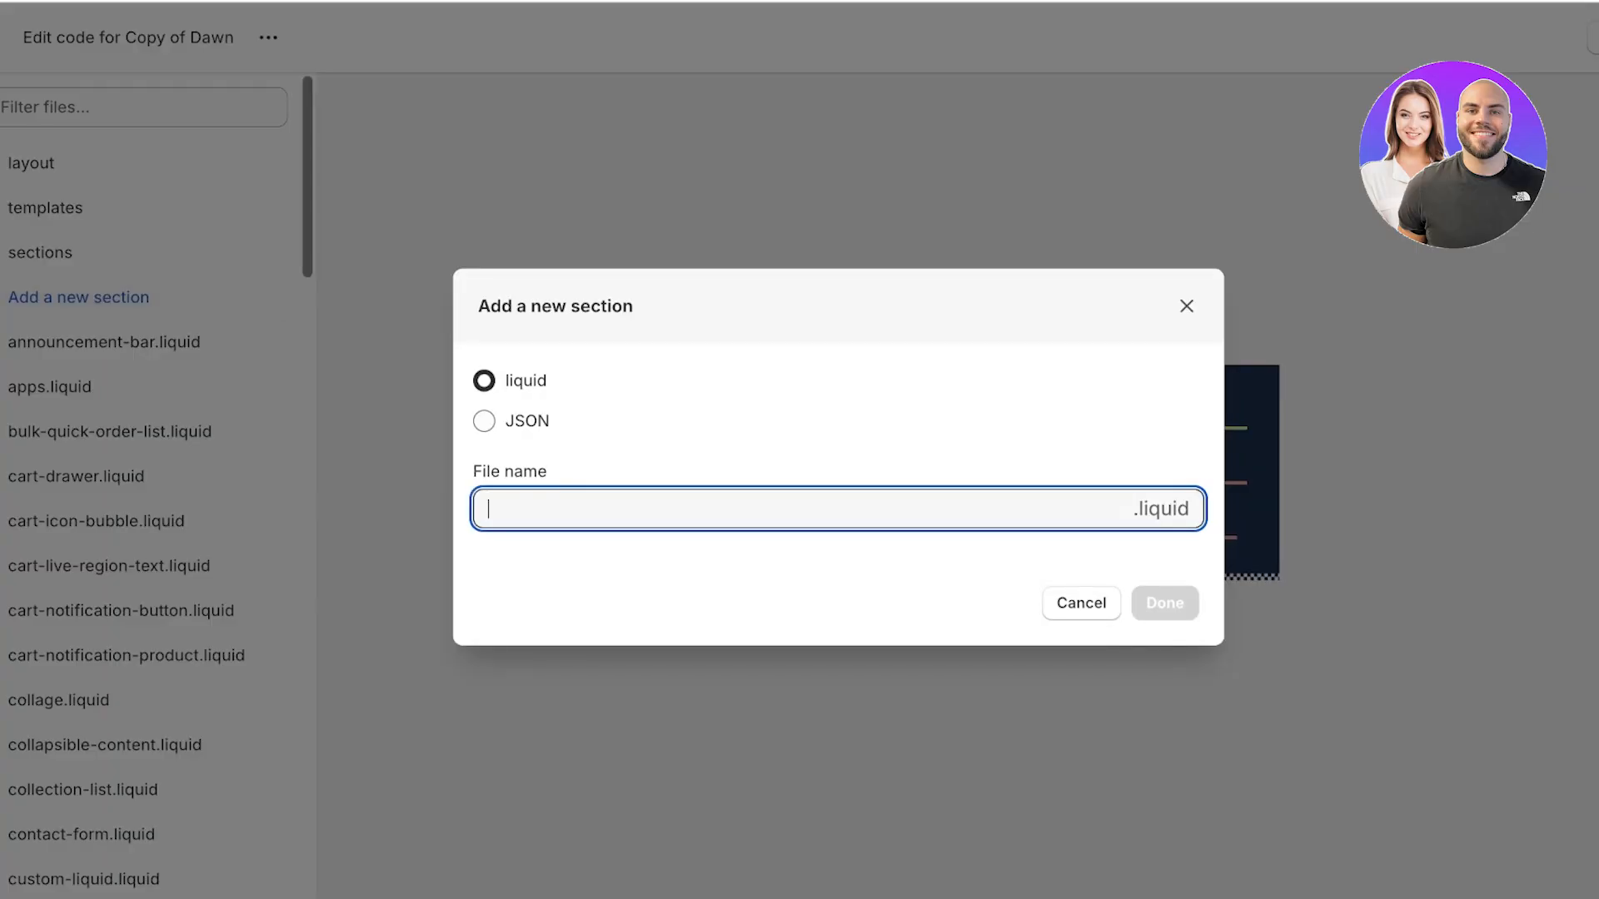
pyautogui.write('vidoe.')
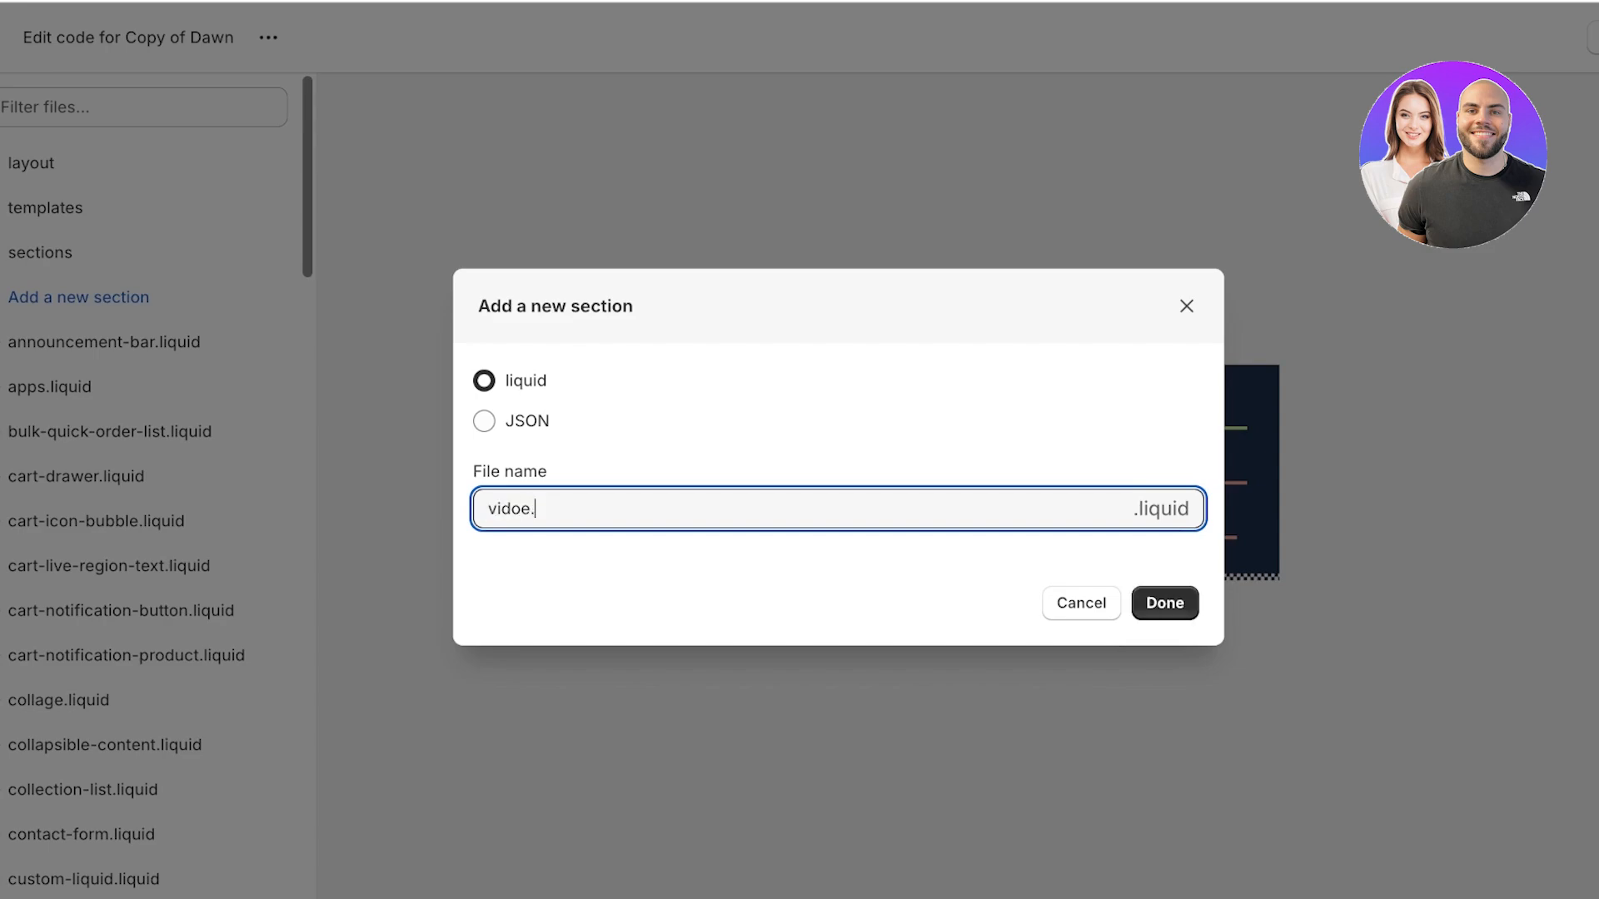
pyautogui.press('BackSpace')
pyautogui.press('BackSpace')
pyautogui.press('BackSpace')
pyautogui.write('eo-background')
pyautogui.press('Return')
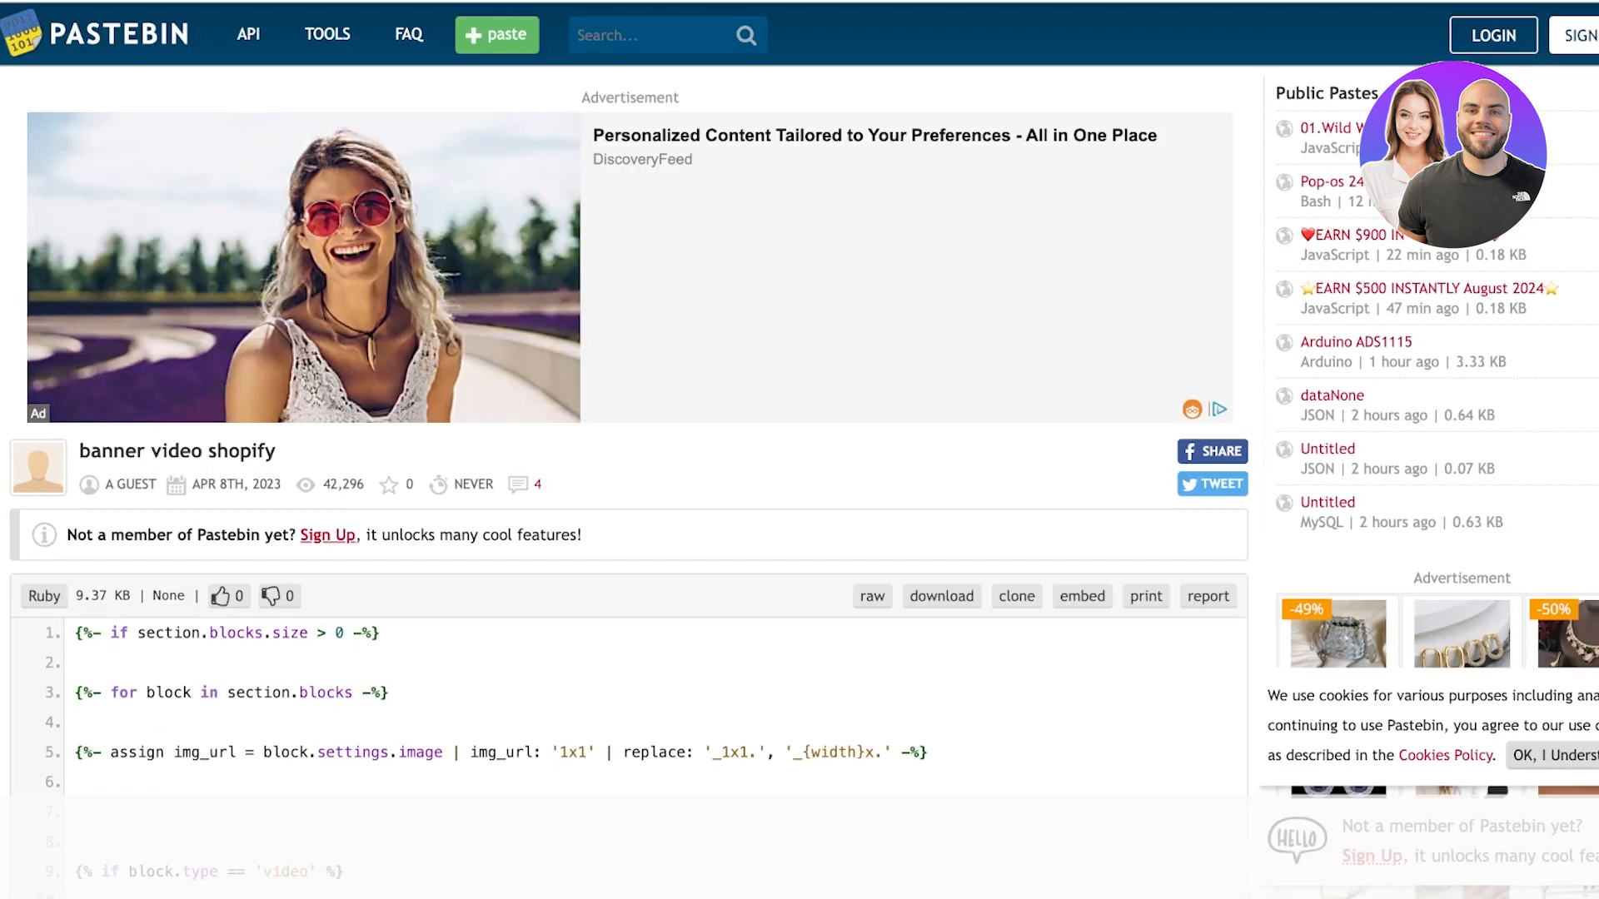
# Step: Switch to the Pastebin page "banner video shopify" and select and copy all its code, from line 1 to the endschema line
pyautogui.scroll(-3, 630, 499)
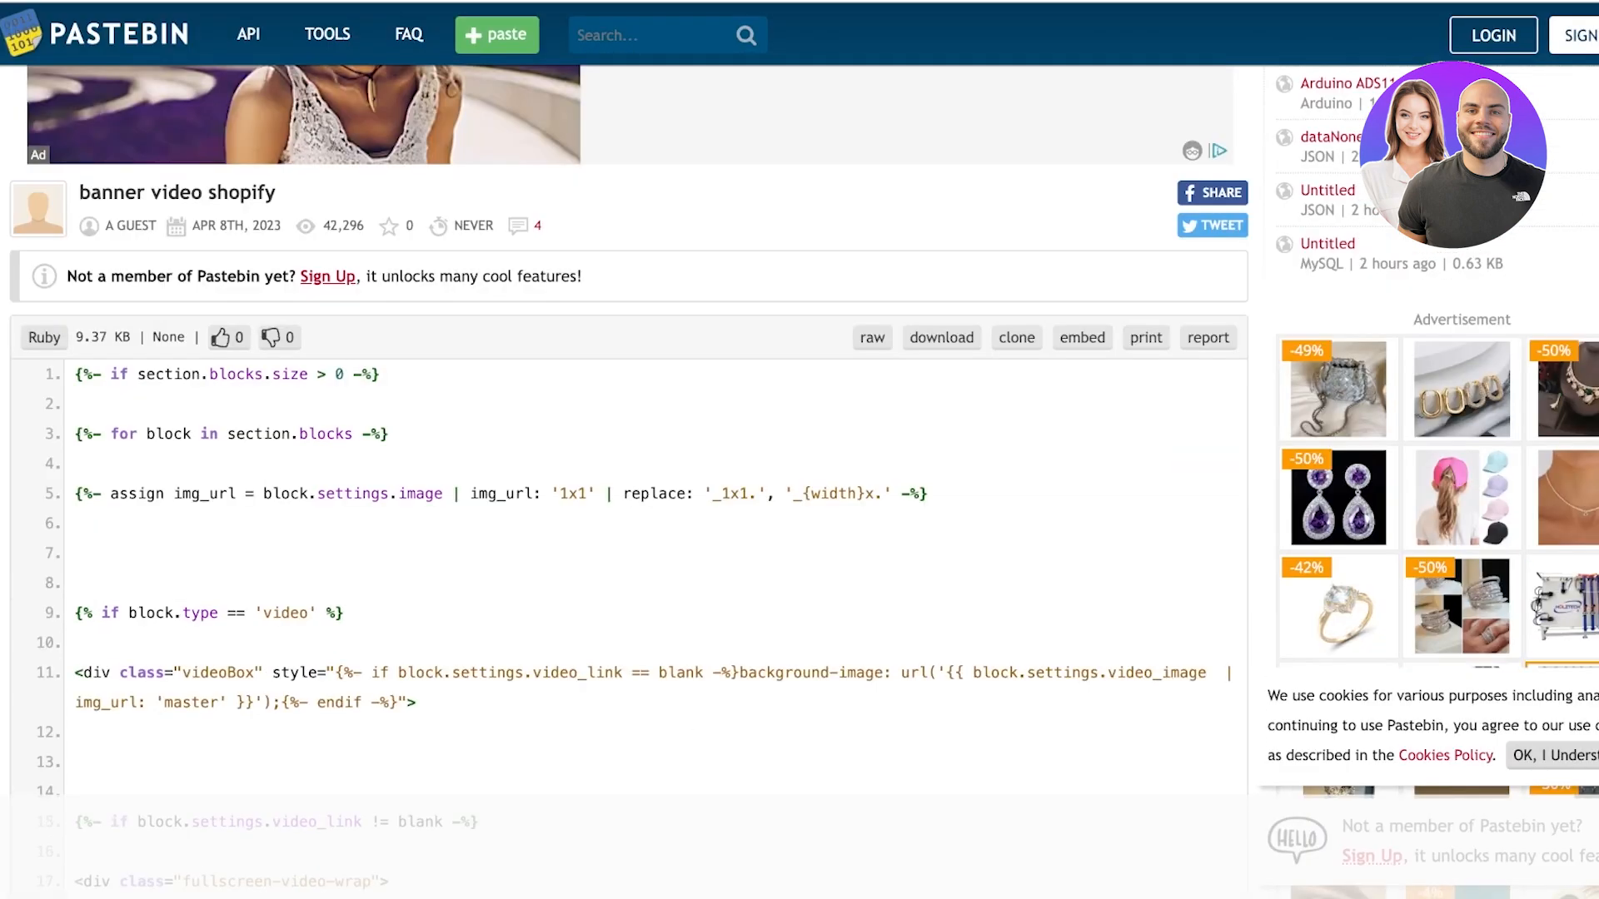
pyautogui.scroll(-10, 630, 500)
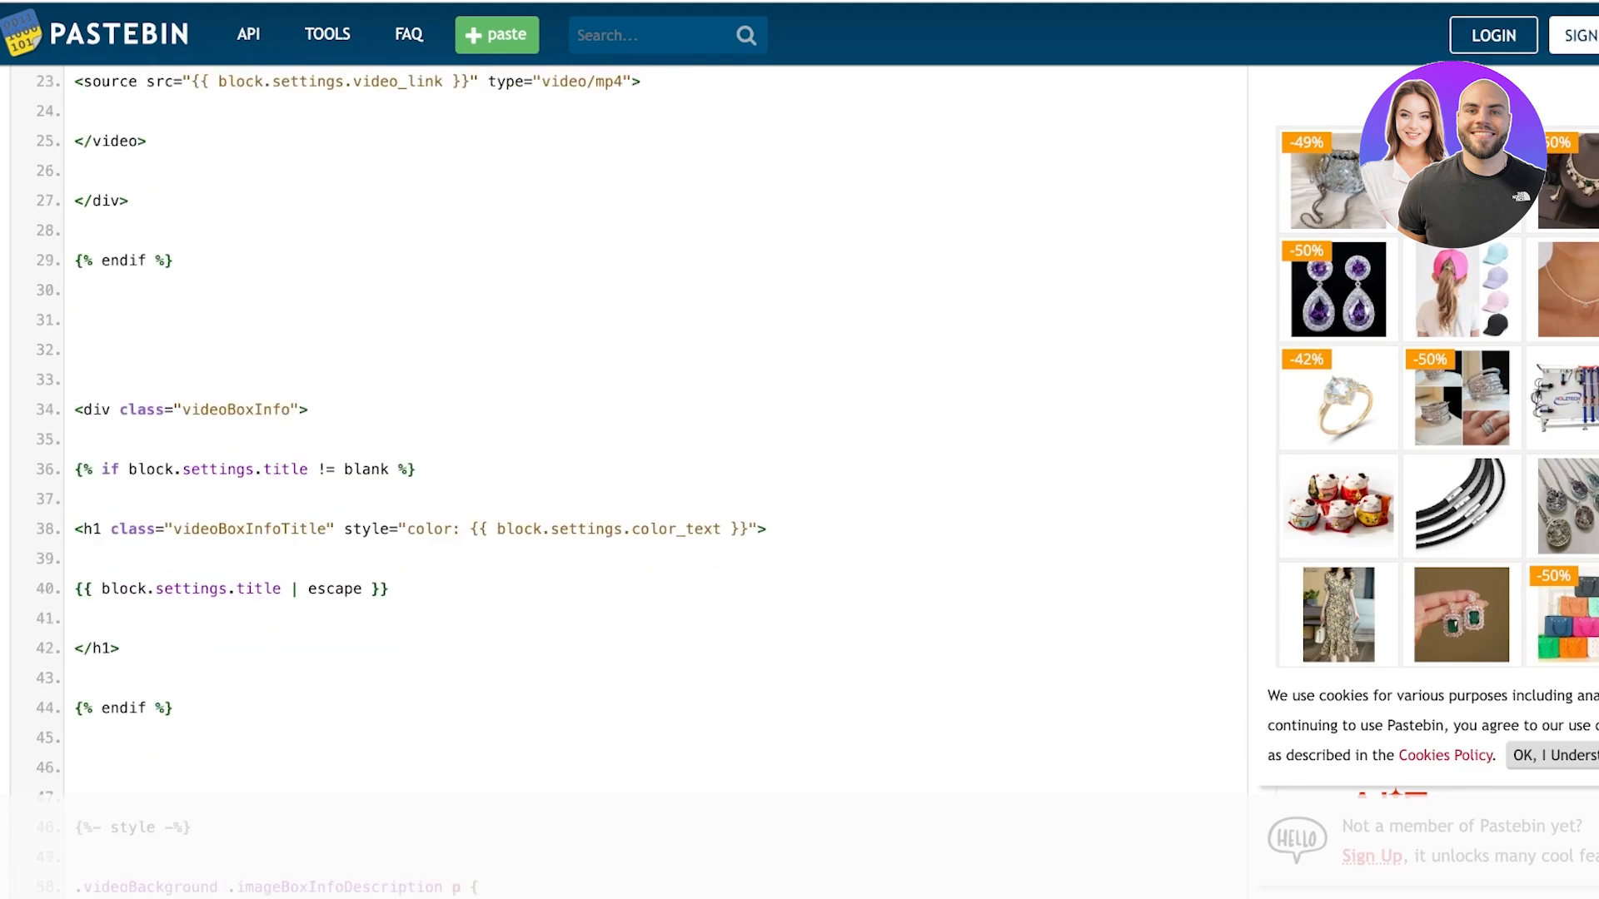
pyautogui.scroll(10, 629, 500)
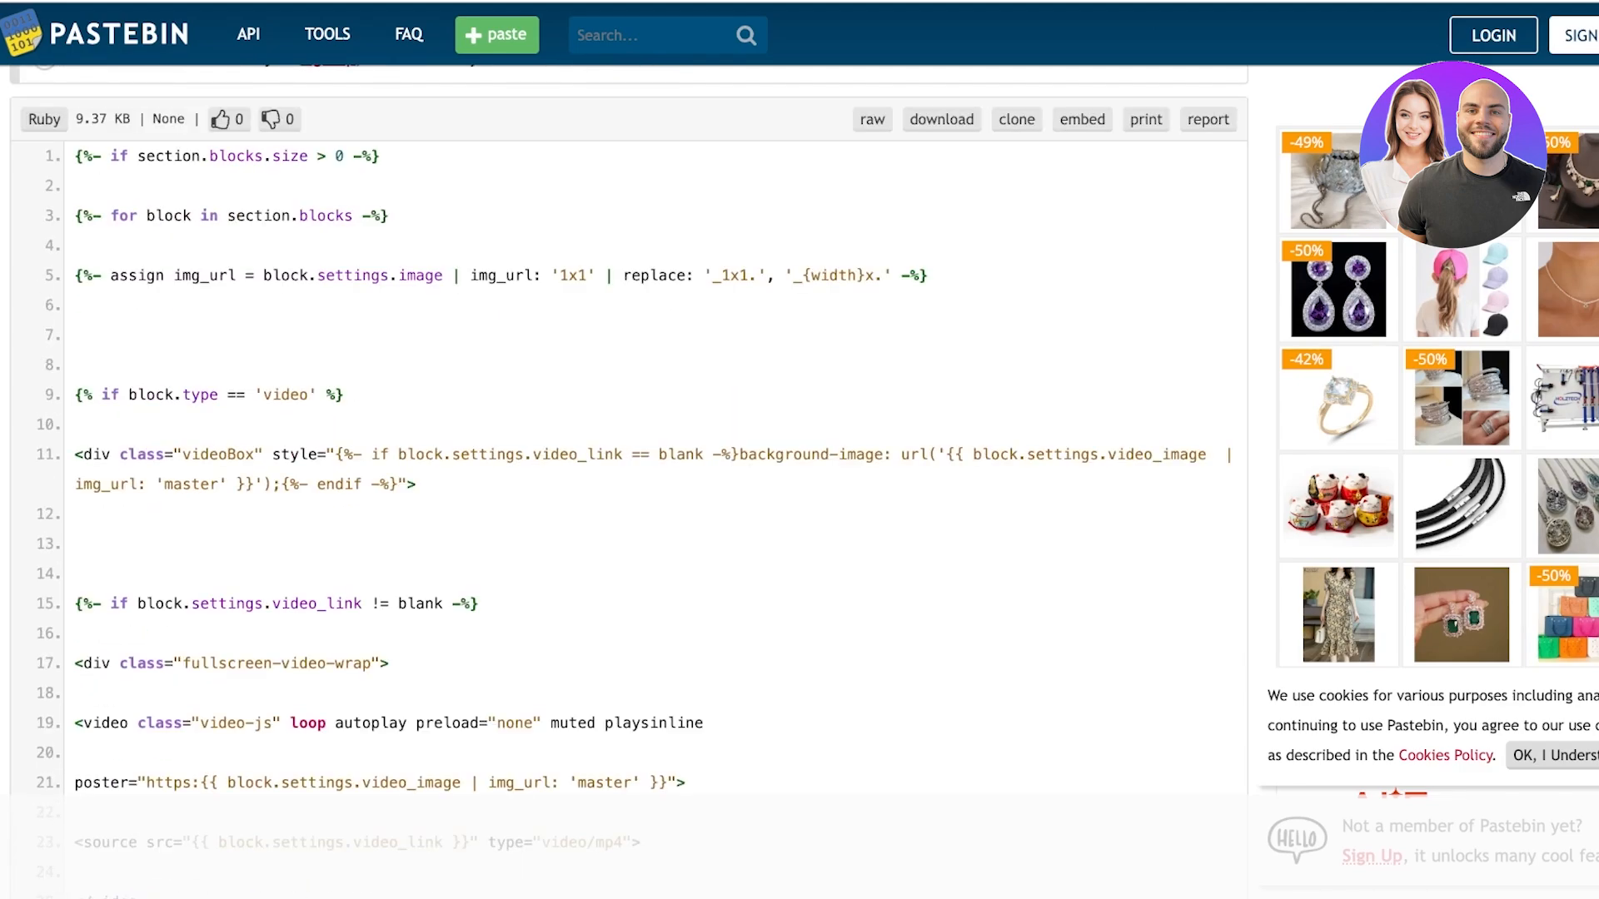
pyautogui.scroll(-20, 281, 533)
pyautogui.moveTo(75, 155); pyautogui.dragTo(281, 542)
pyautogui.scroll(-20, 281, 537)
pyautogui.scroll(-20, 281, 543)
pyautogui.scroll(-20, 281, 545)
pyautogui.scroll(19, 281, 545)
pyautogui.scroll(-4, 281, 541)
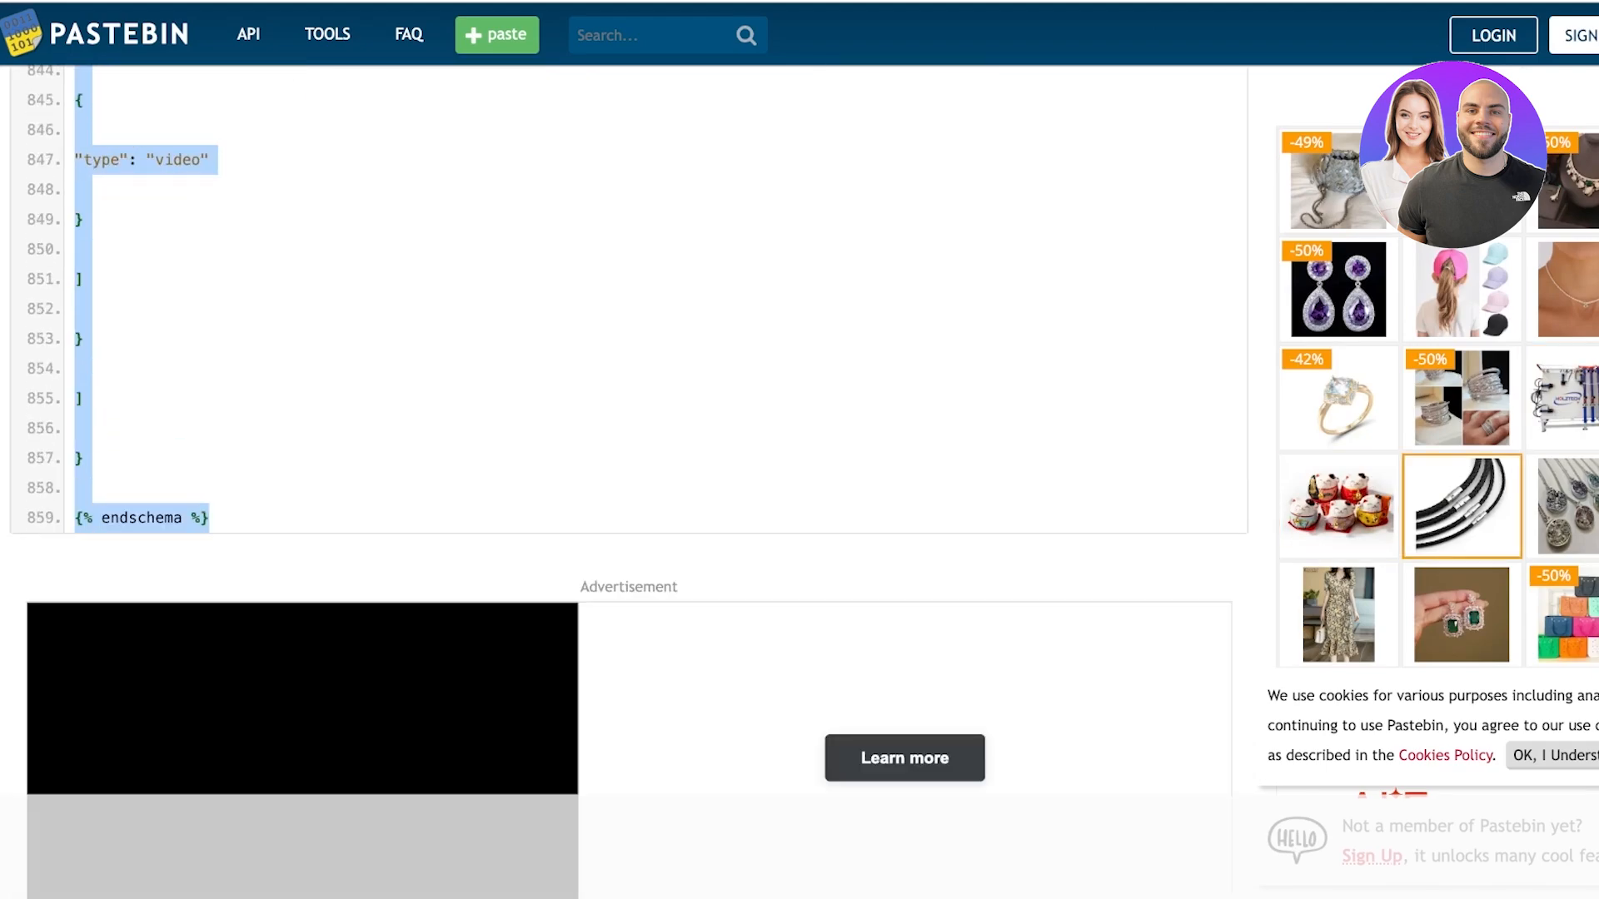
# Step: Check that the code selection on the Pastebin page spans everything from the first line to the endschema line
pyautogui.scroll(-2, 628, 416)
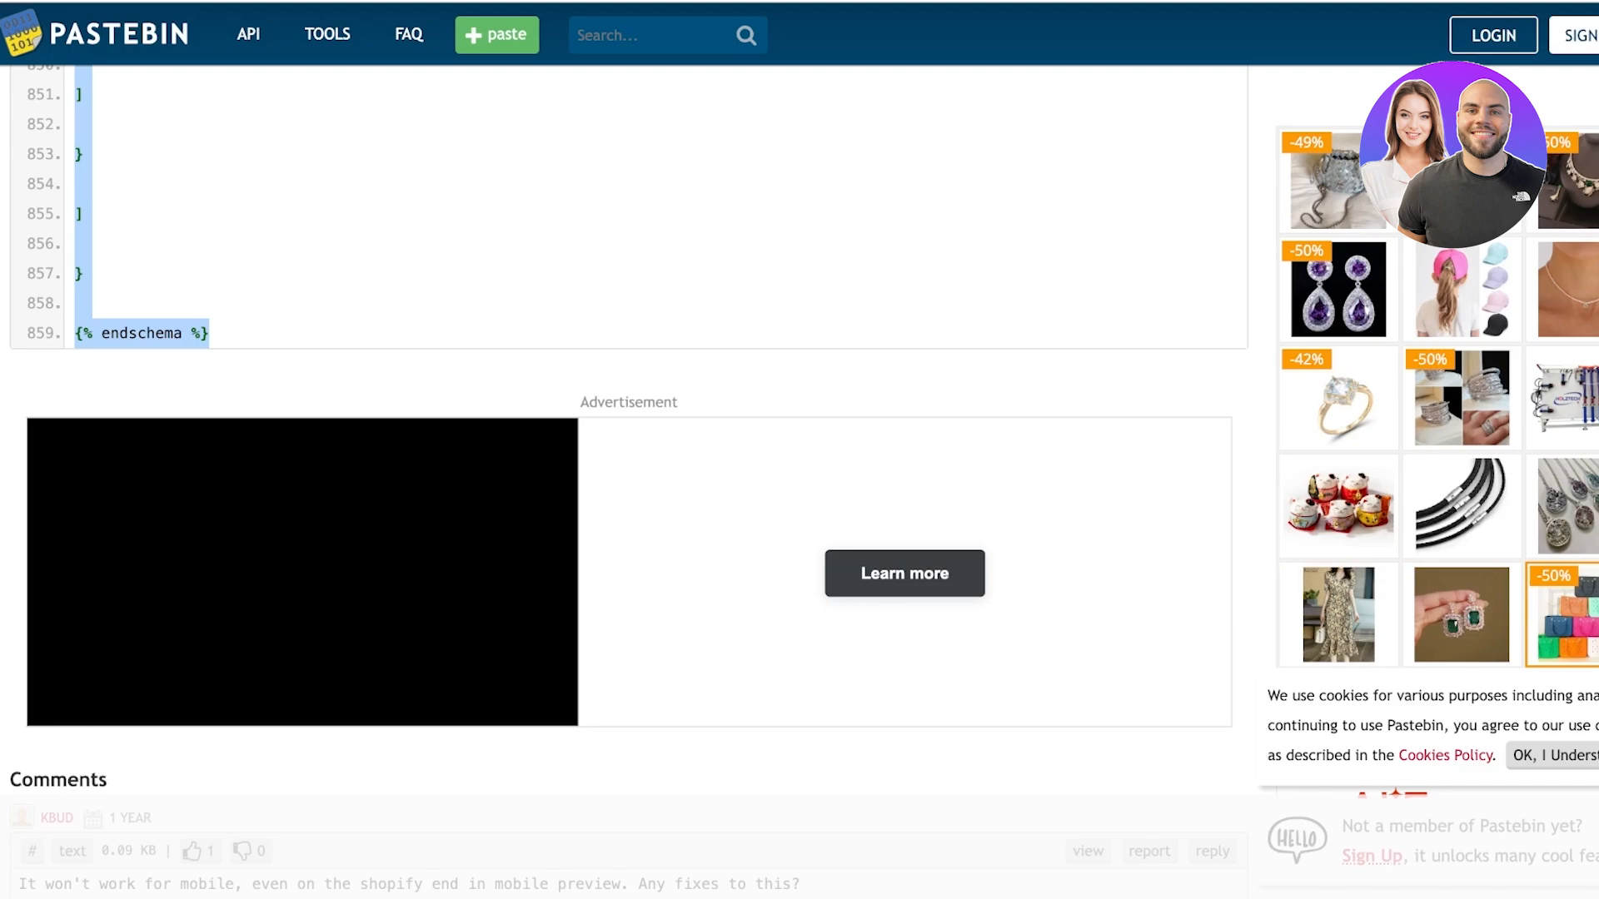
pyautogui.scroll(3, 629, 416)
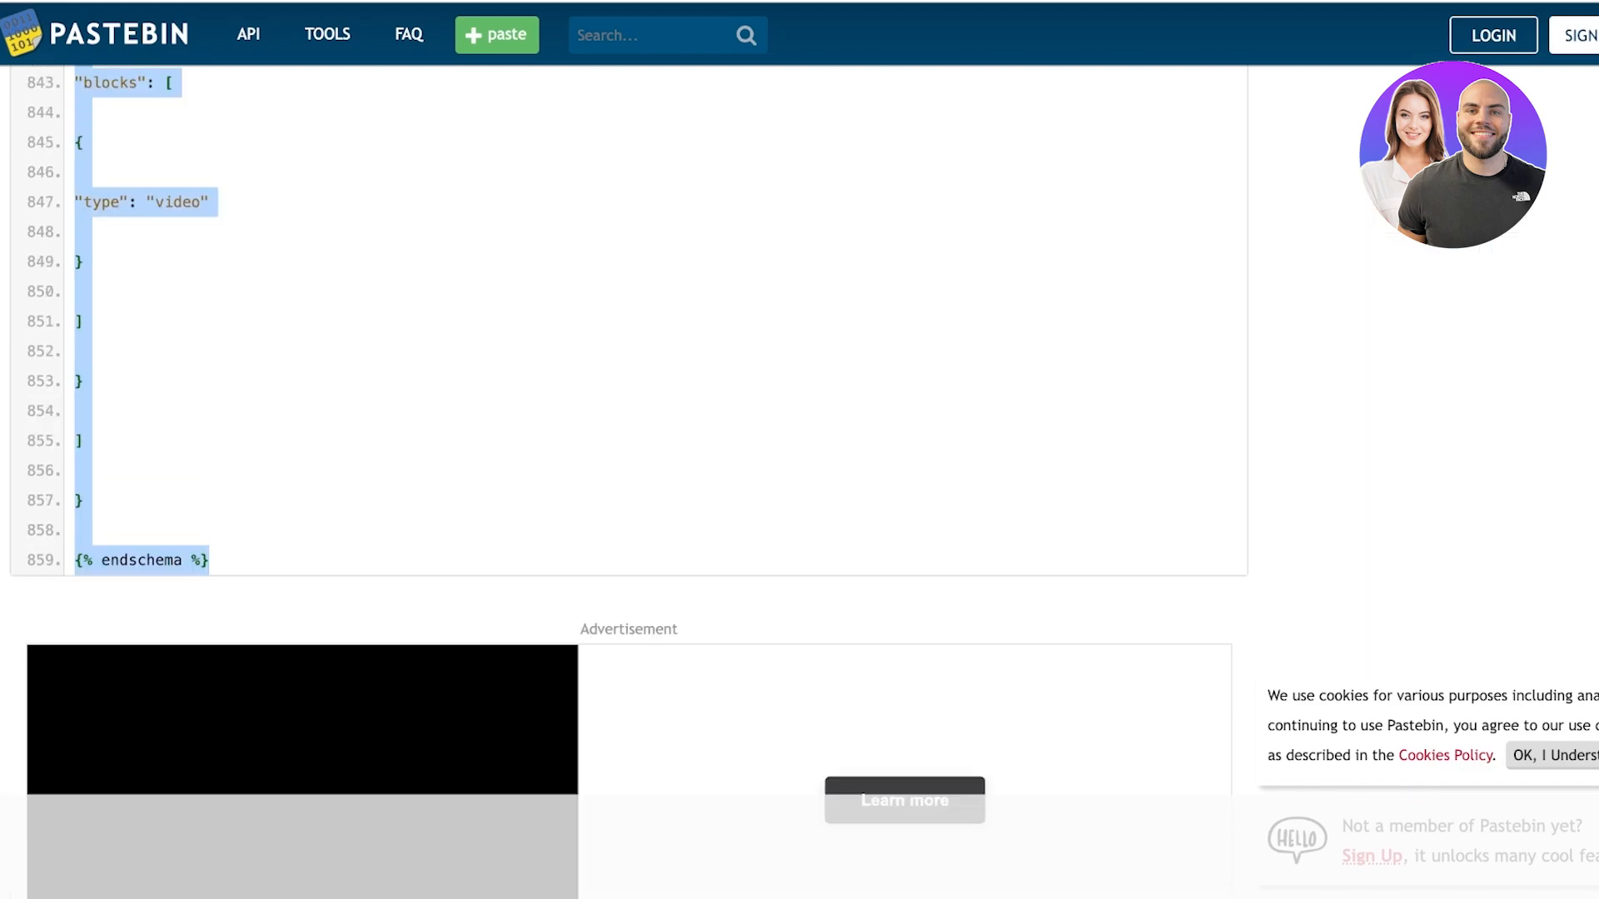
pyautogui.scroll(20, 628, 416)
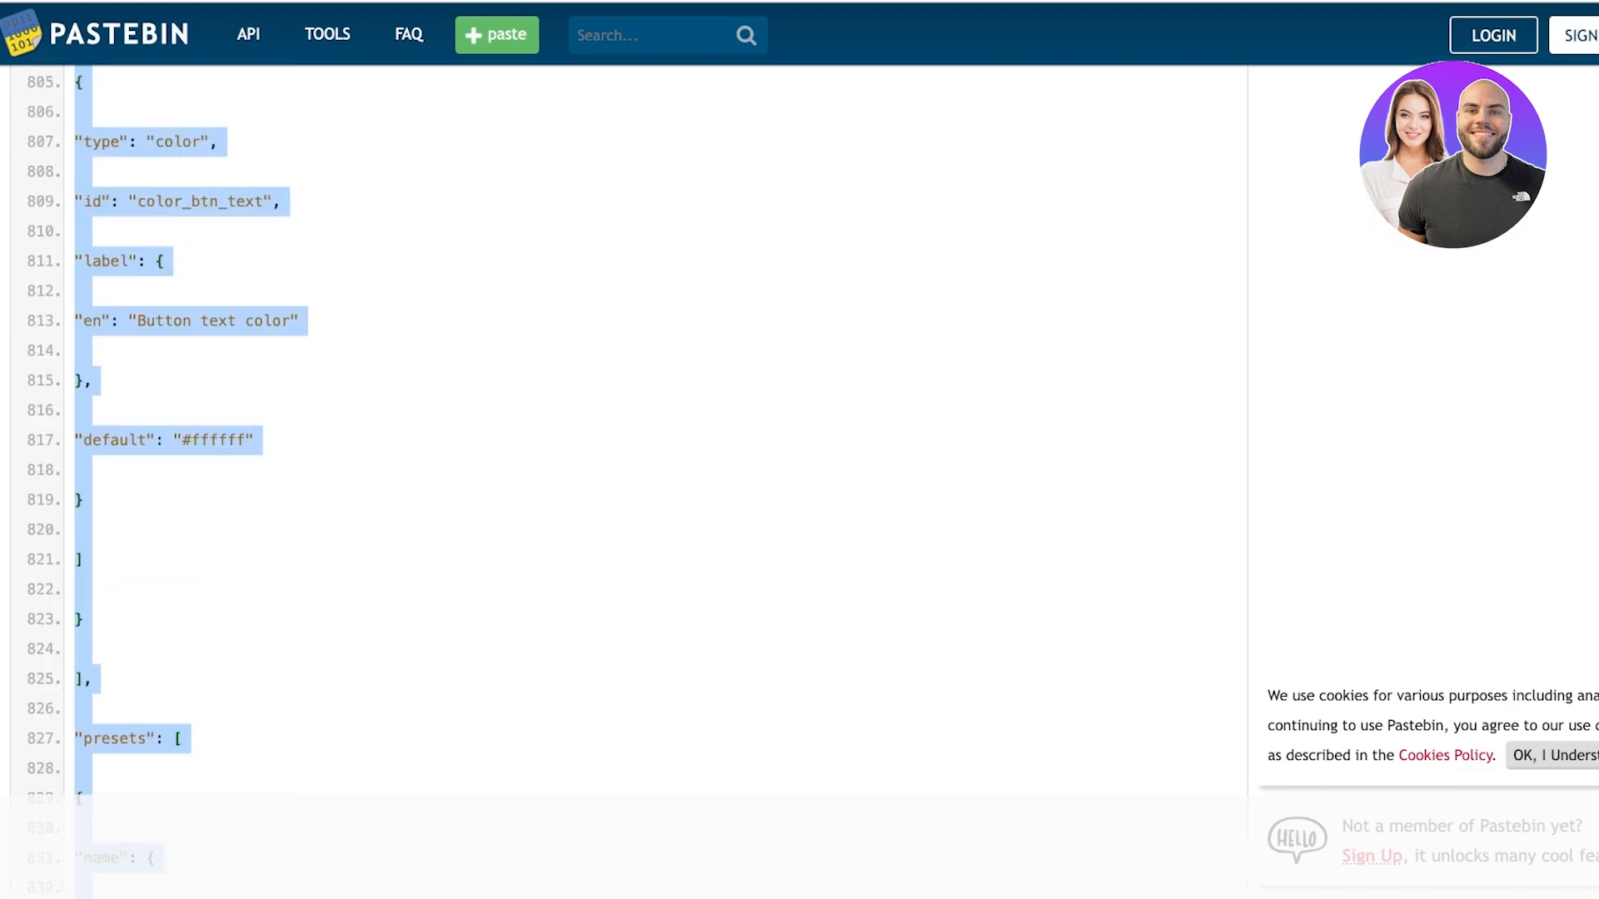
pyautogui.scroll(20, 629, 416)
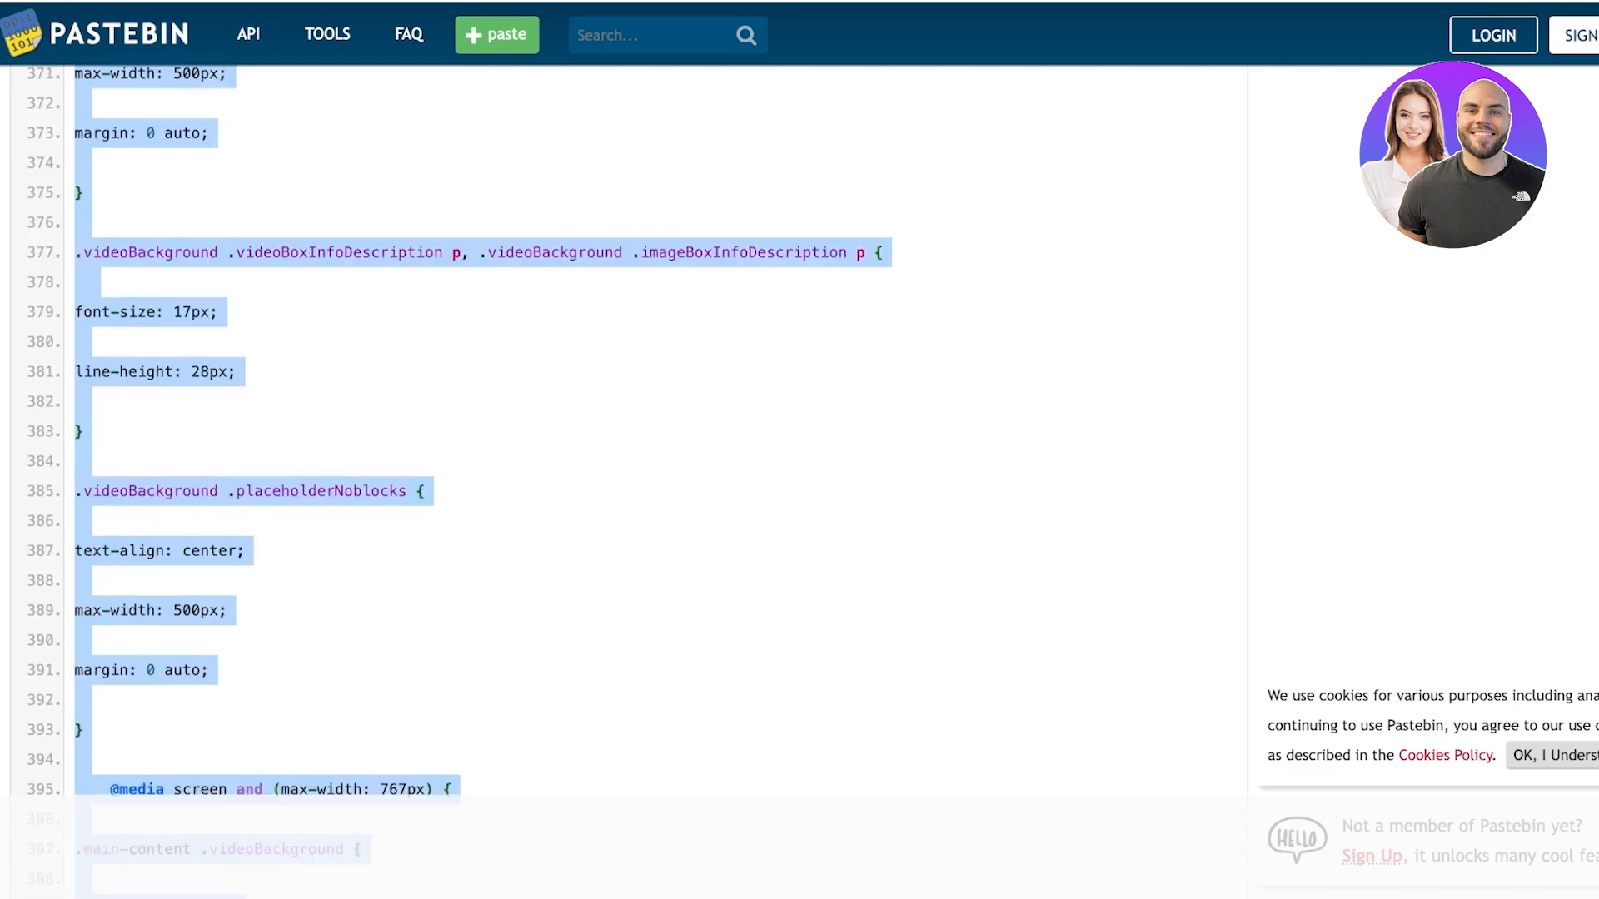
pyautogui.scroll(15, 629, 416)
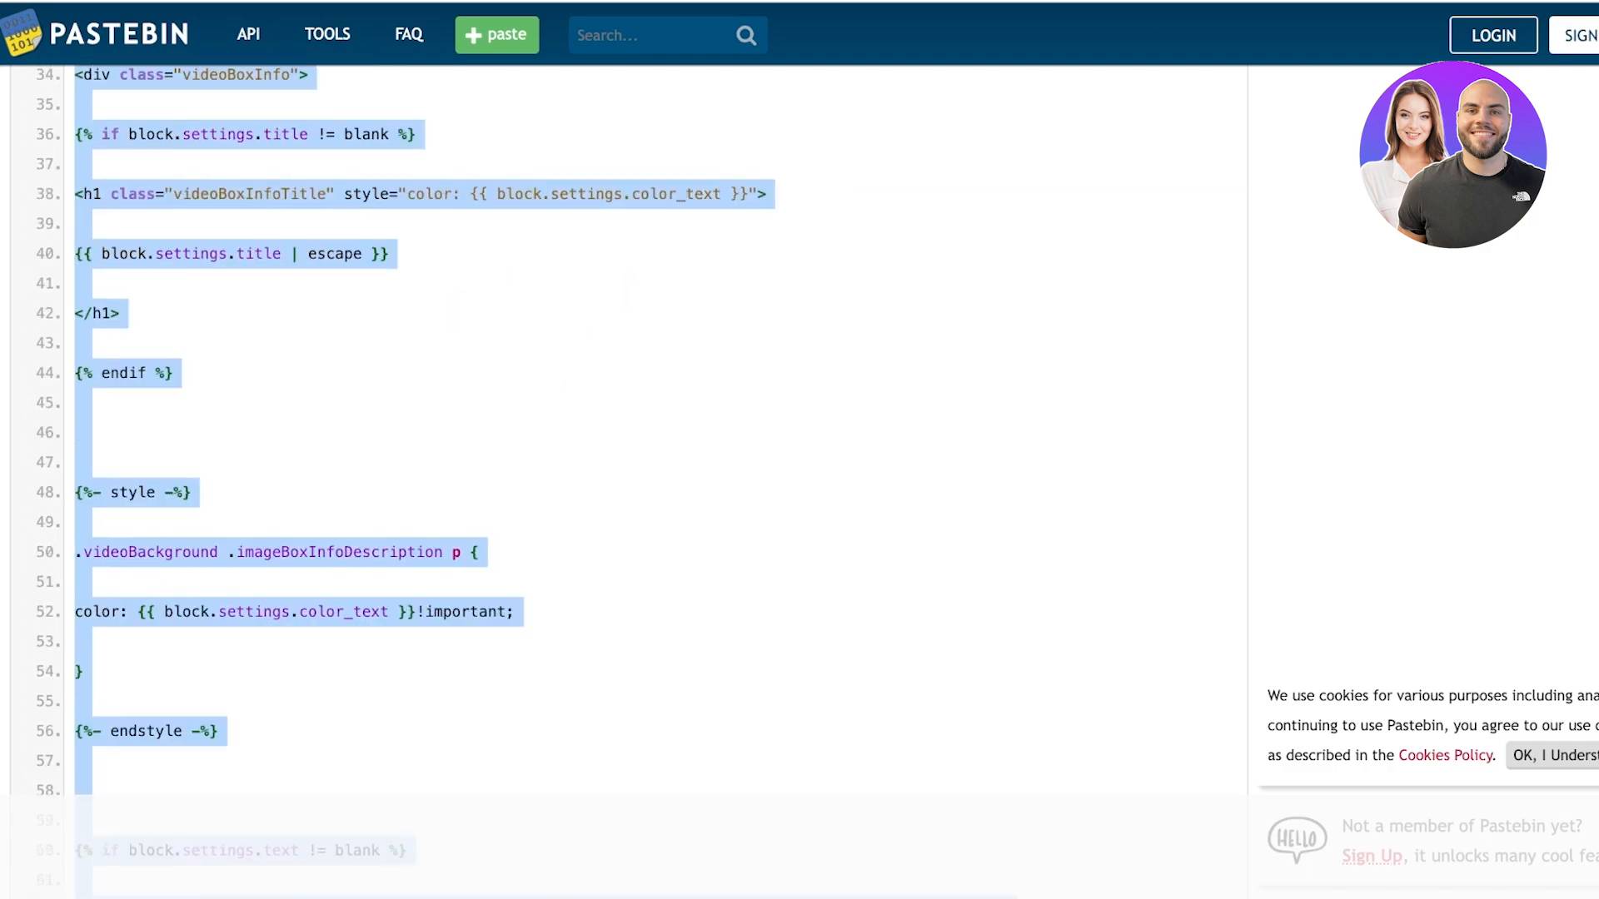
pyautogui.scroll(-1, 628, 417)
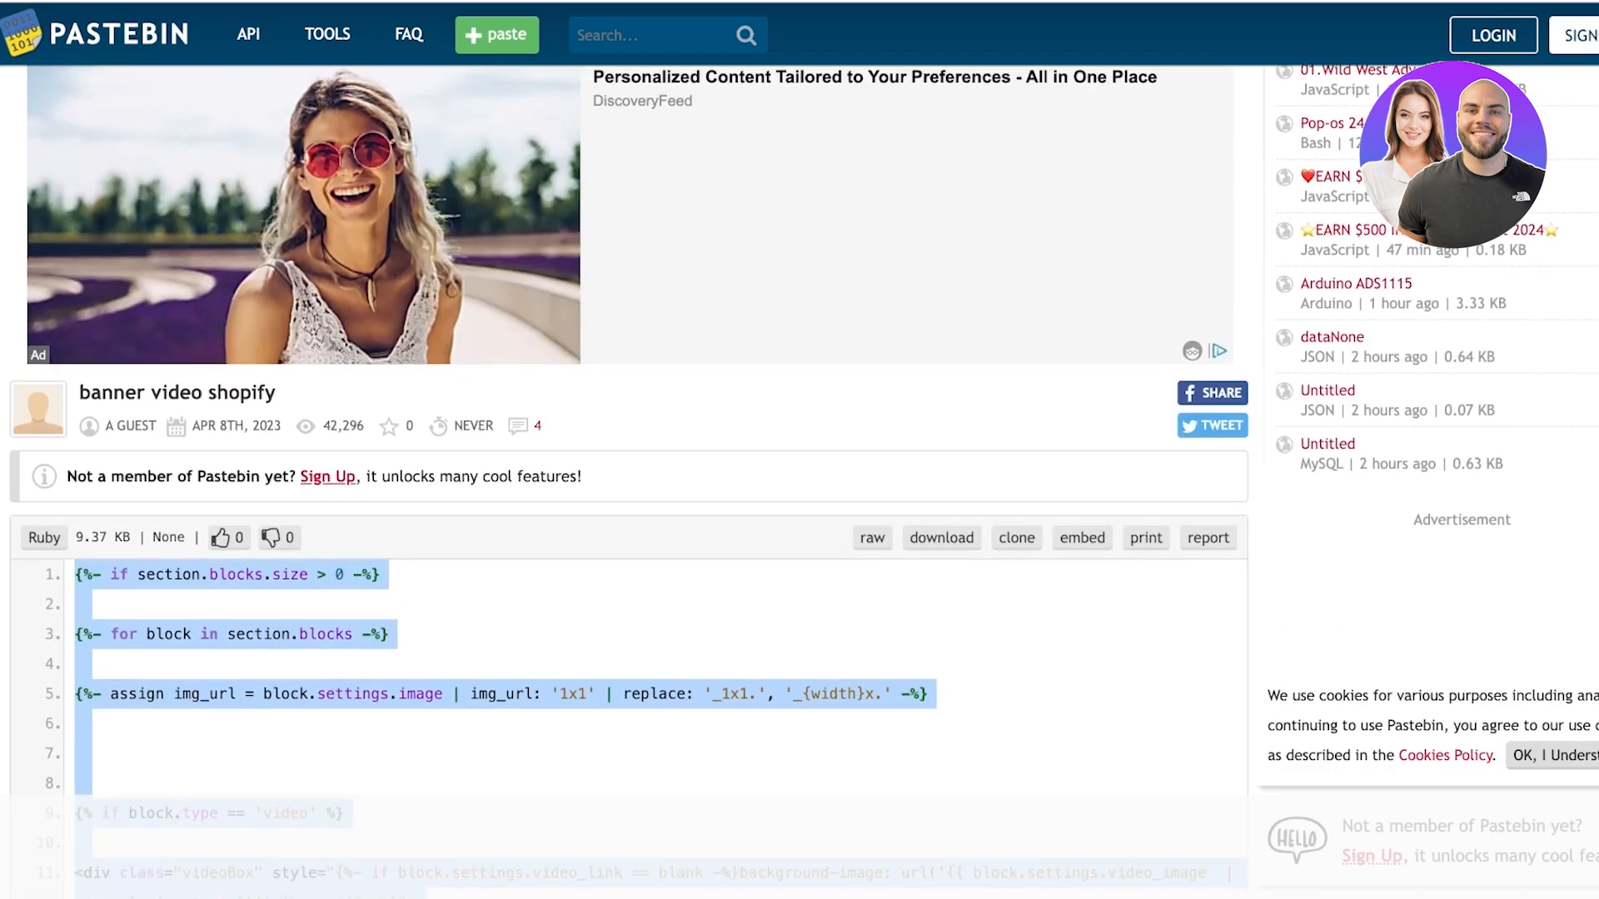
pyautogui.scroll(-1, 629, 417)
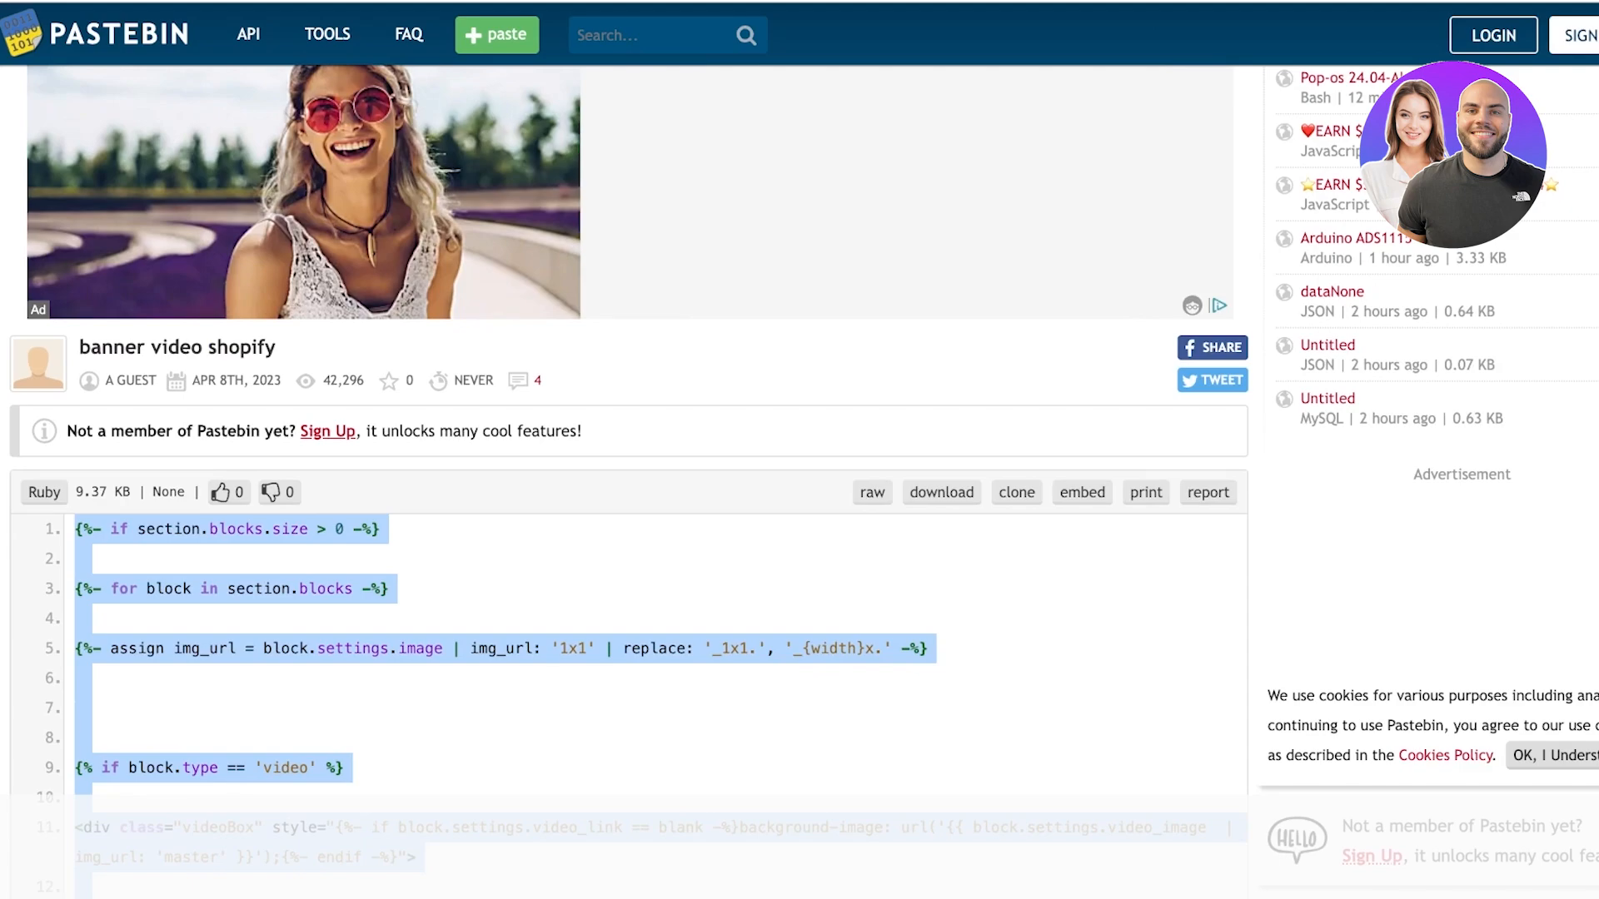
pyautogui.scroll(-20, 629, 416)
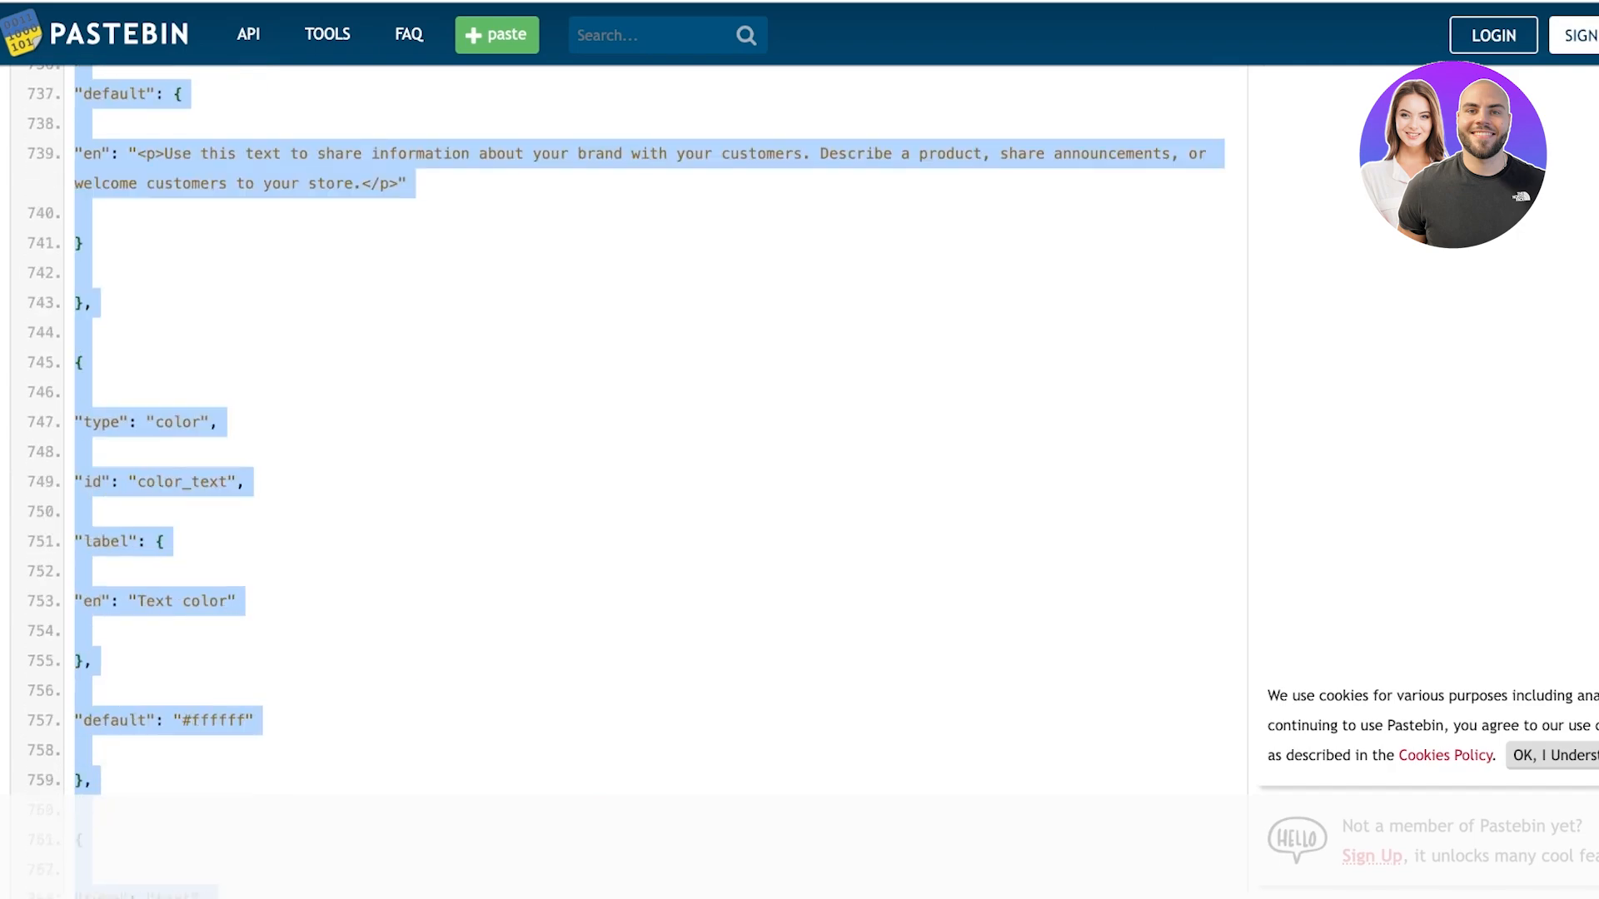
pyautogui.scroll(-20, 628, 416)
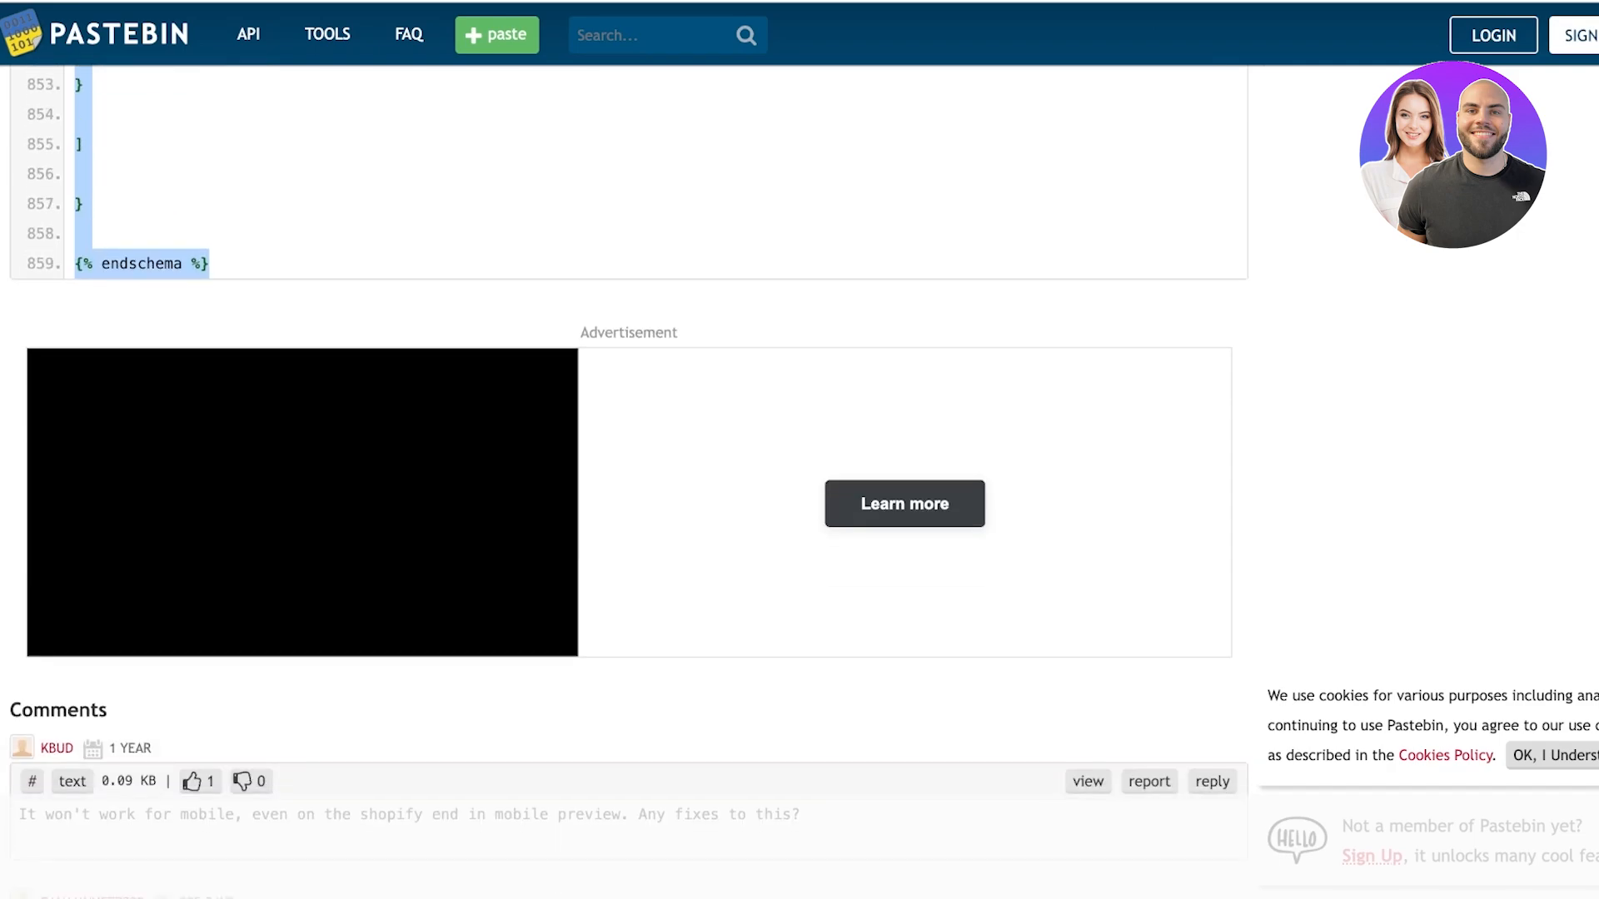
pyautogui.scroll(3, 629, 416)
pyautogui.scroll(15, 628, 417)
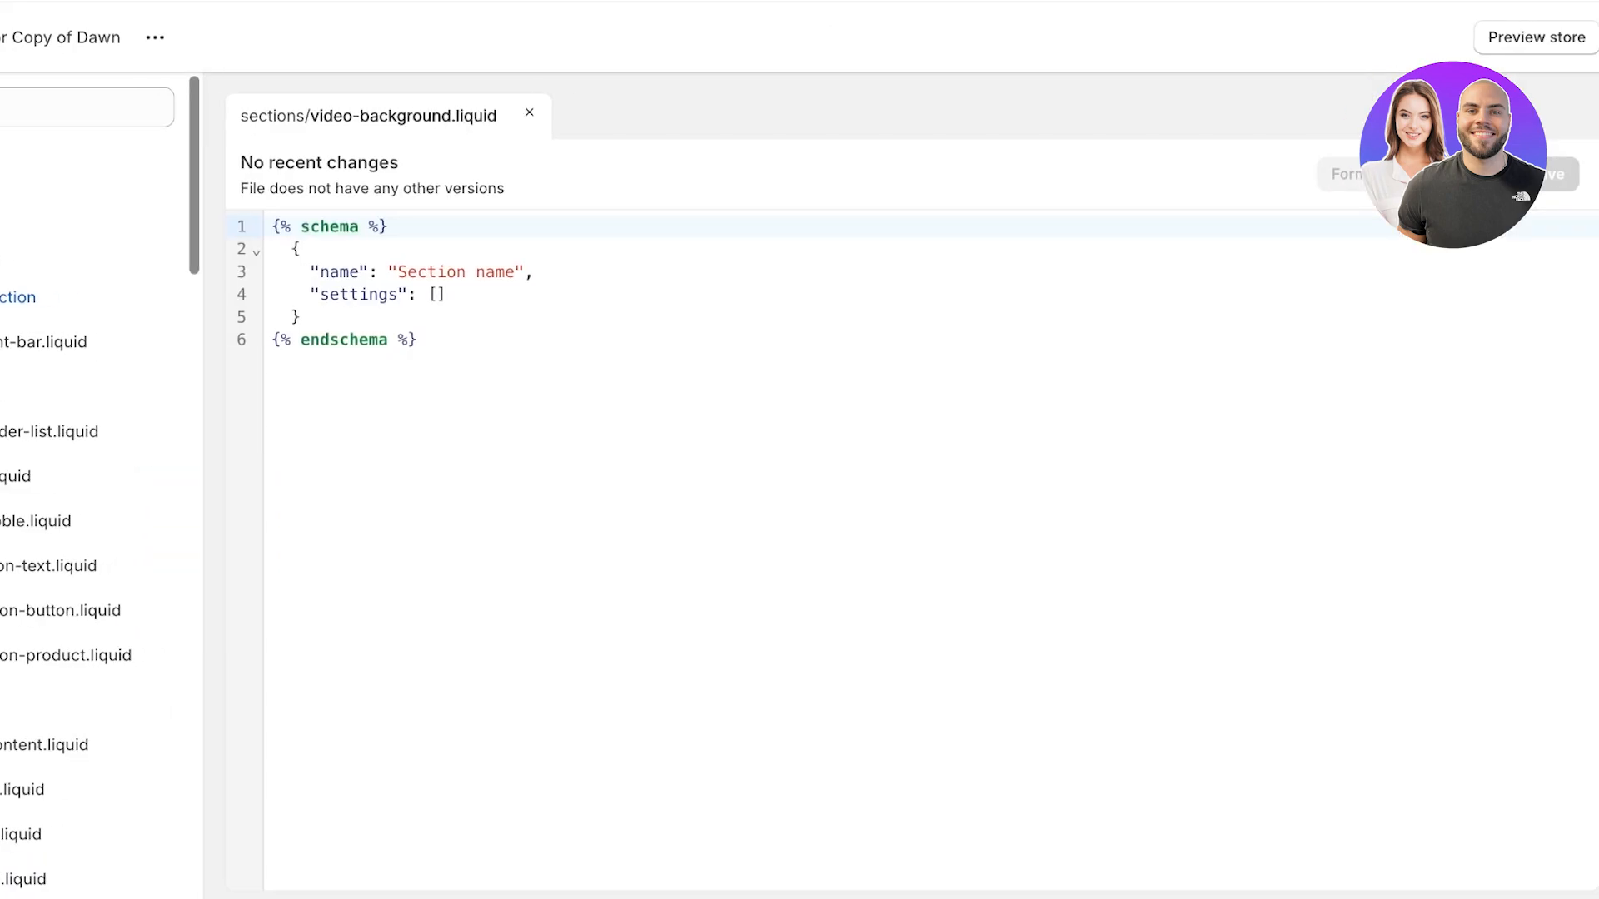
# Step: Switch back to the Shopify code editor and delete all the default schema code in video-background.liquid
pyautogui.hotkey('ctrl', 'a')
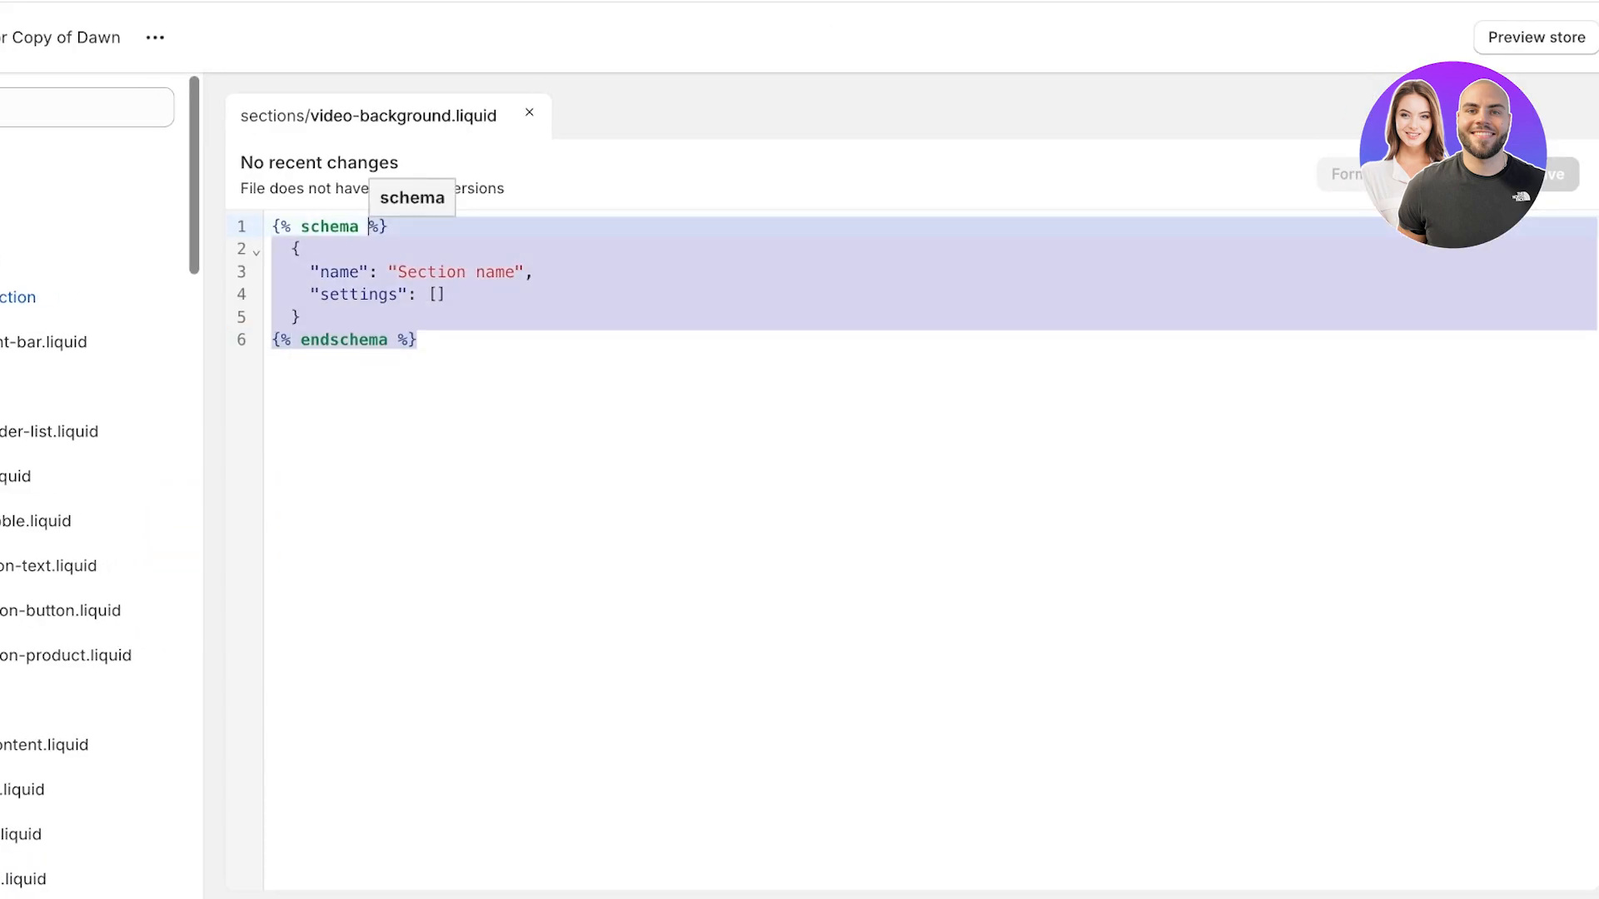
pyautogui.press('BackSpace')
pyautogui.press('BackSpace')
pyautogui.press('BackSpace')
pyautogui.press('BackSpace')
pyautogui.press('BackSpace')
pyautogui.press('BackSpace')
pyautogui.press('BackSpace')
pyautogui.press('BackSpace')
pyautogui.press('BackSpace')
pyautogui.press('BackSpace')
pyautogui.press('BackSpace')
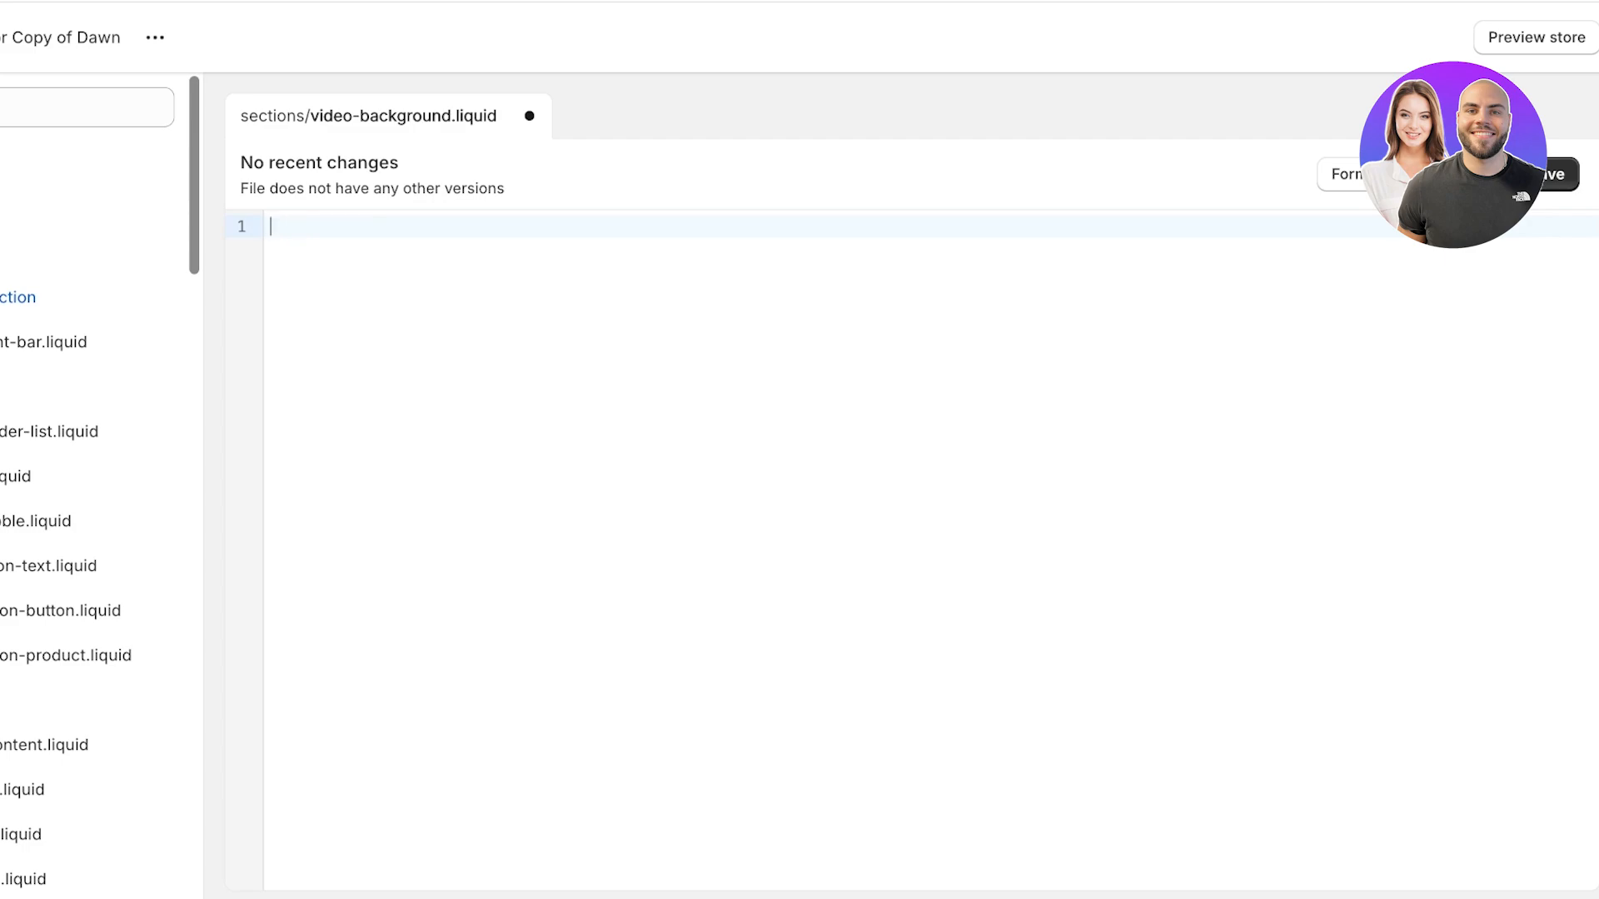
# Step: Paste the copied banner video code into video-background.liquid and save the file
pyautogui.hotkey('ctrl', 'v')
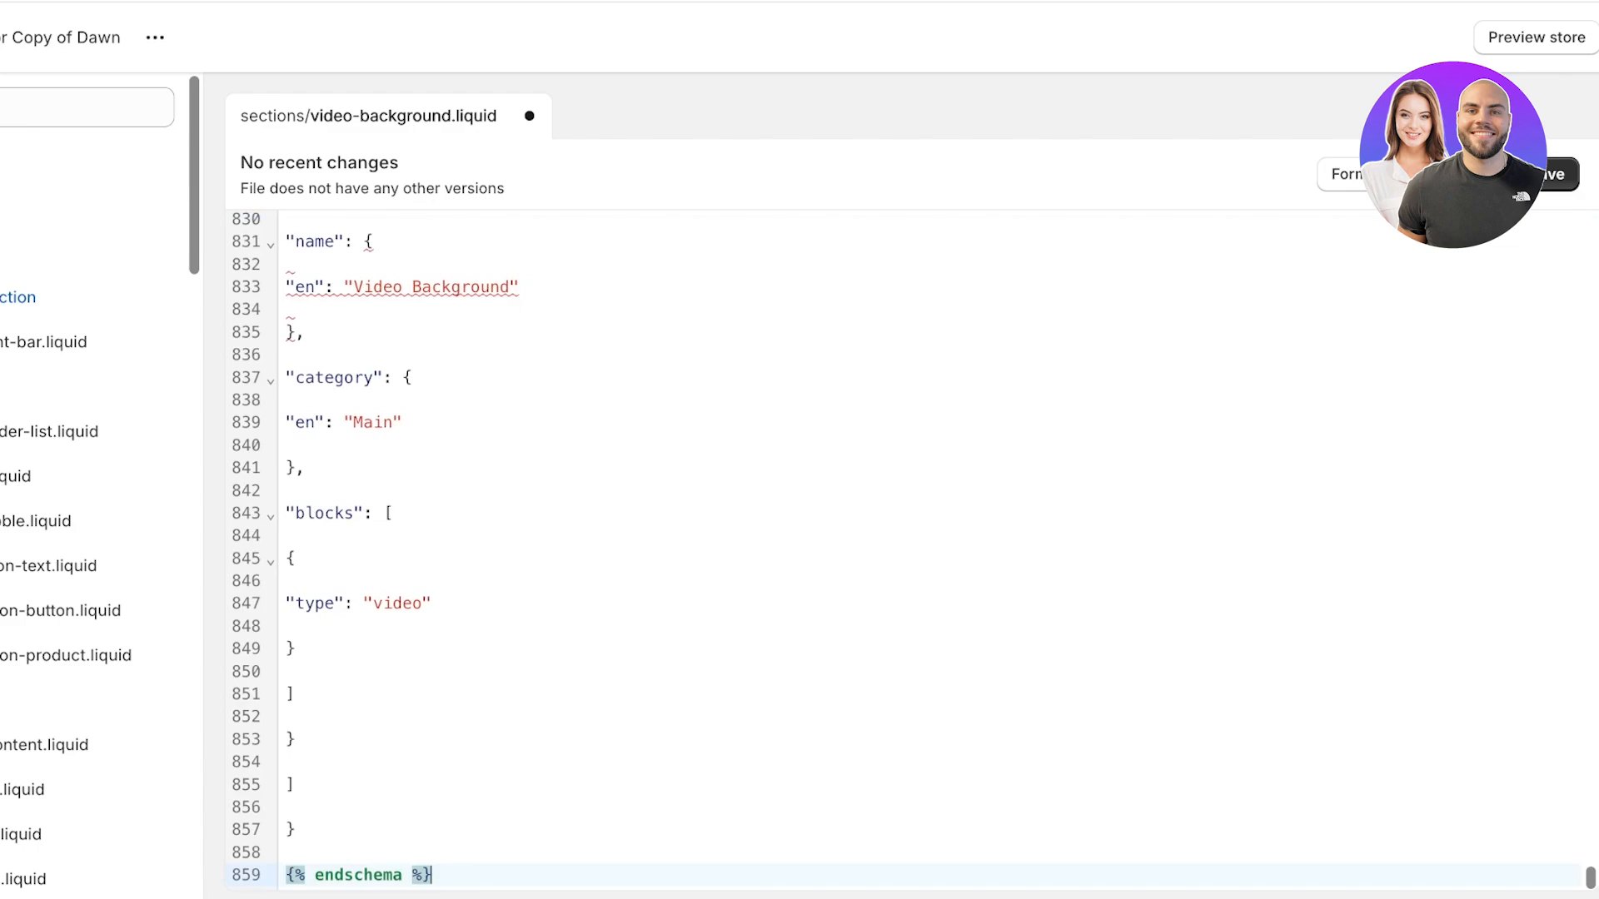
pyautogui.scroll(2, 916, 550)
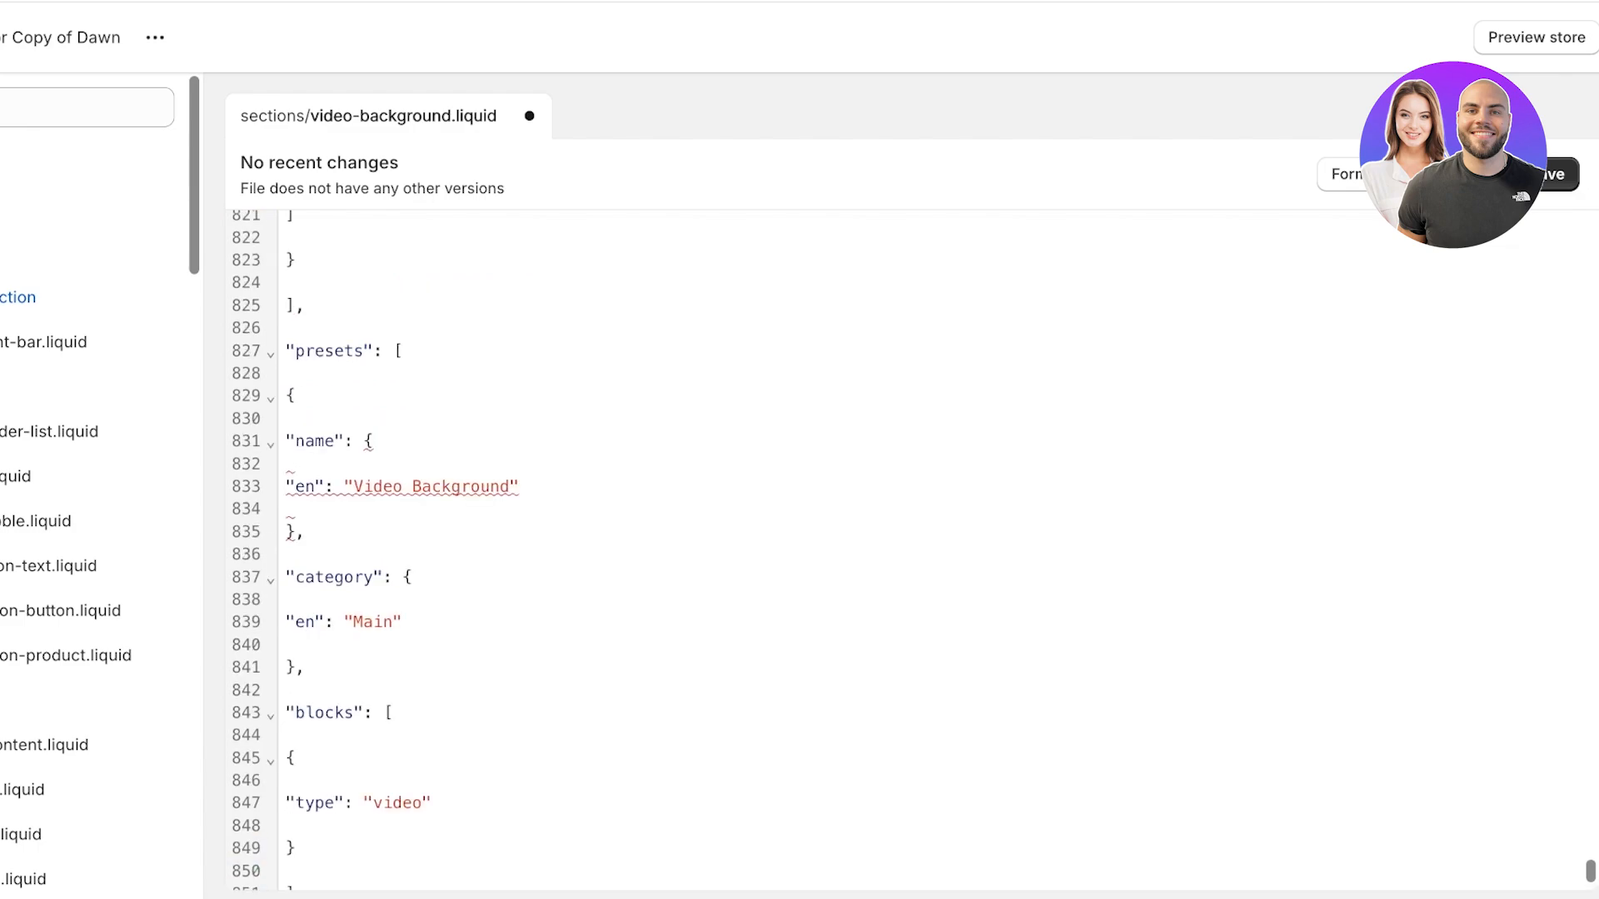
pyautogui.hotkey('ctrl', 's')
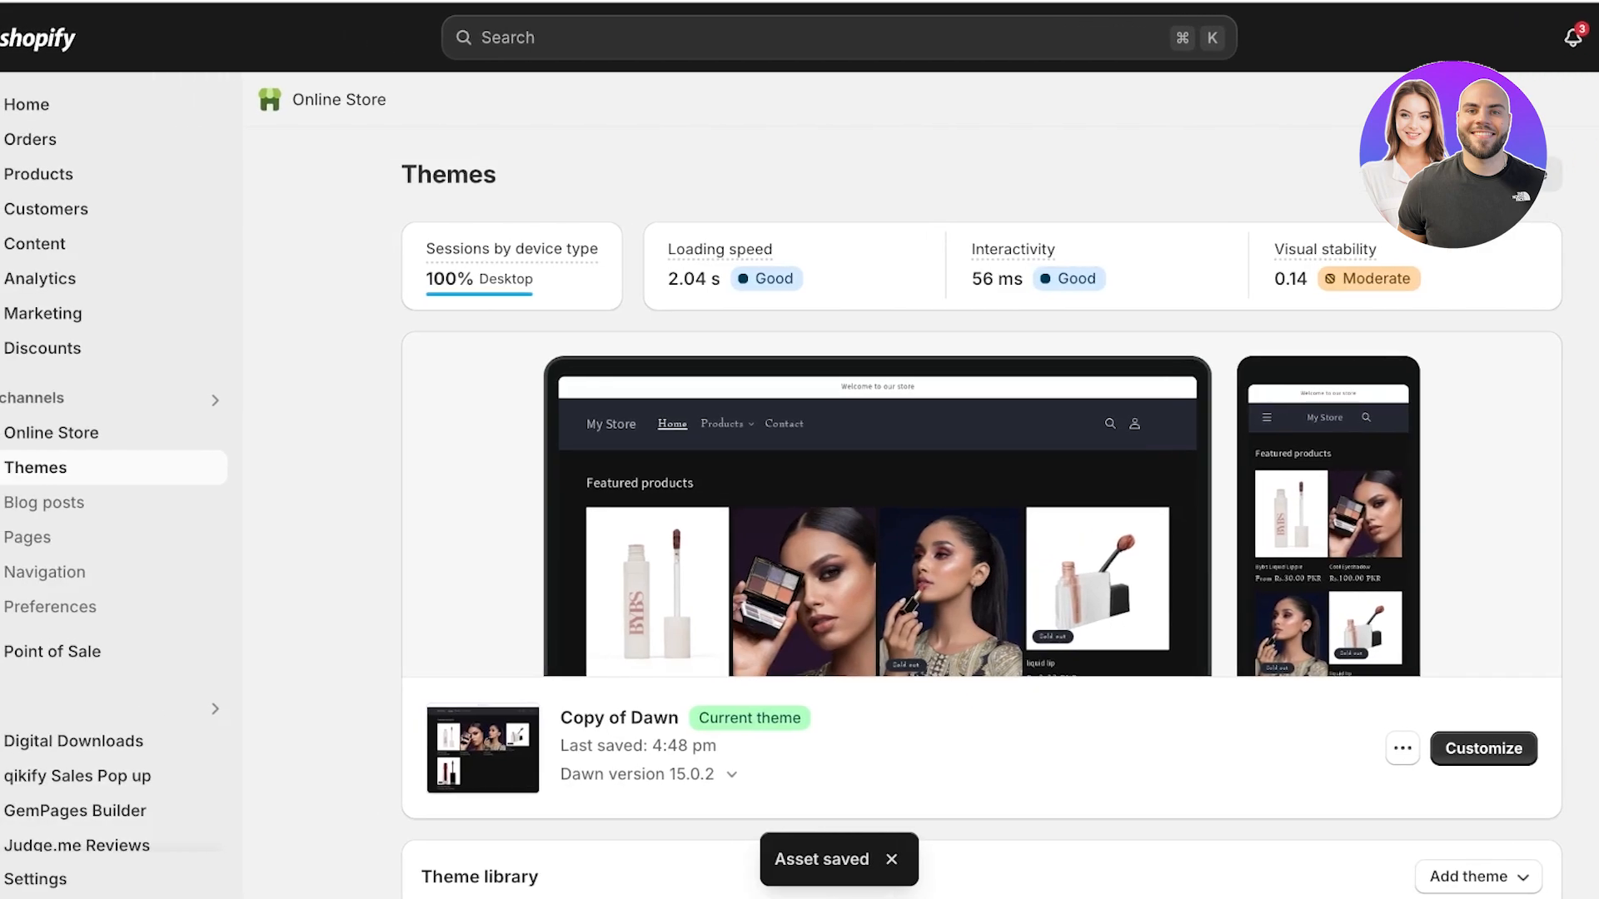
# Step: Add the Video Background section to the home page template in the theme customizer and move it above the featured collections
pyautogui.click(1483, 748)
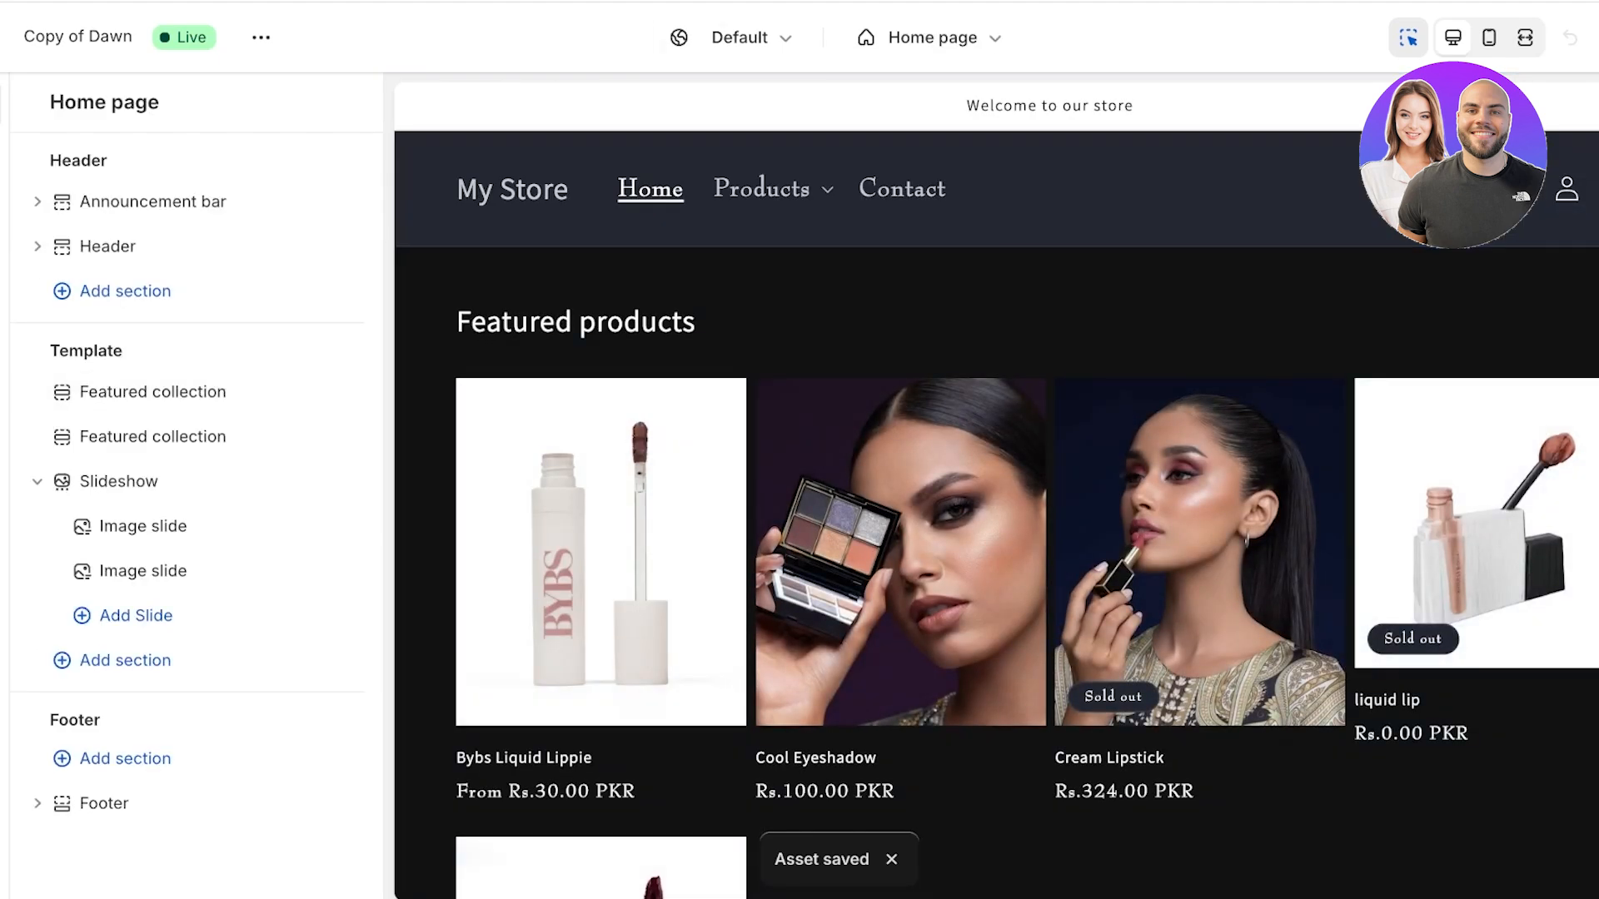
pyautogui.click(125, 659)
pyautogui.scroll(-3, 500, 550)
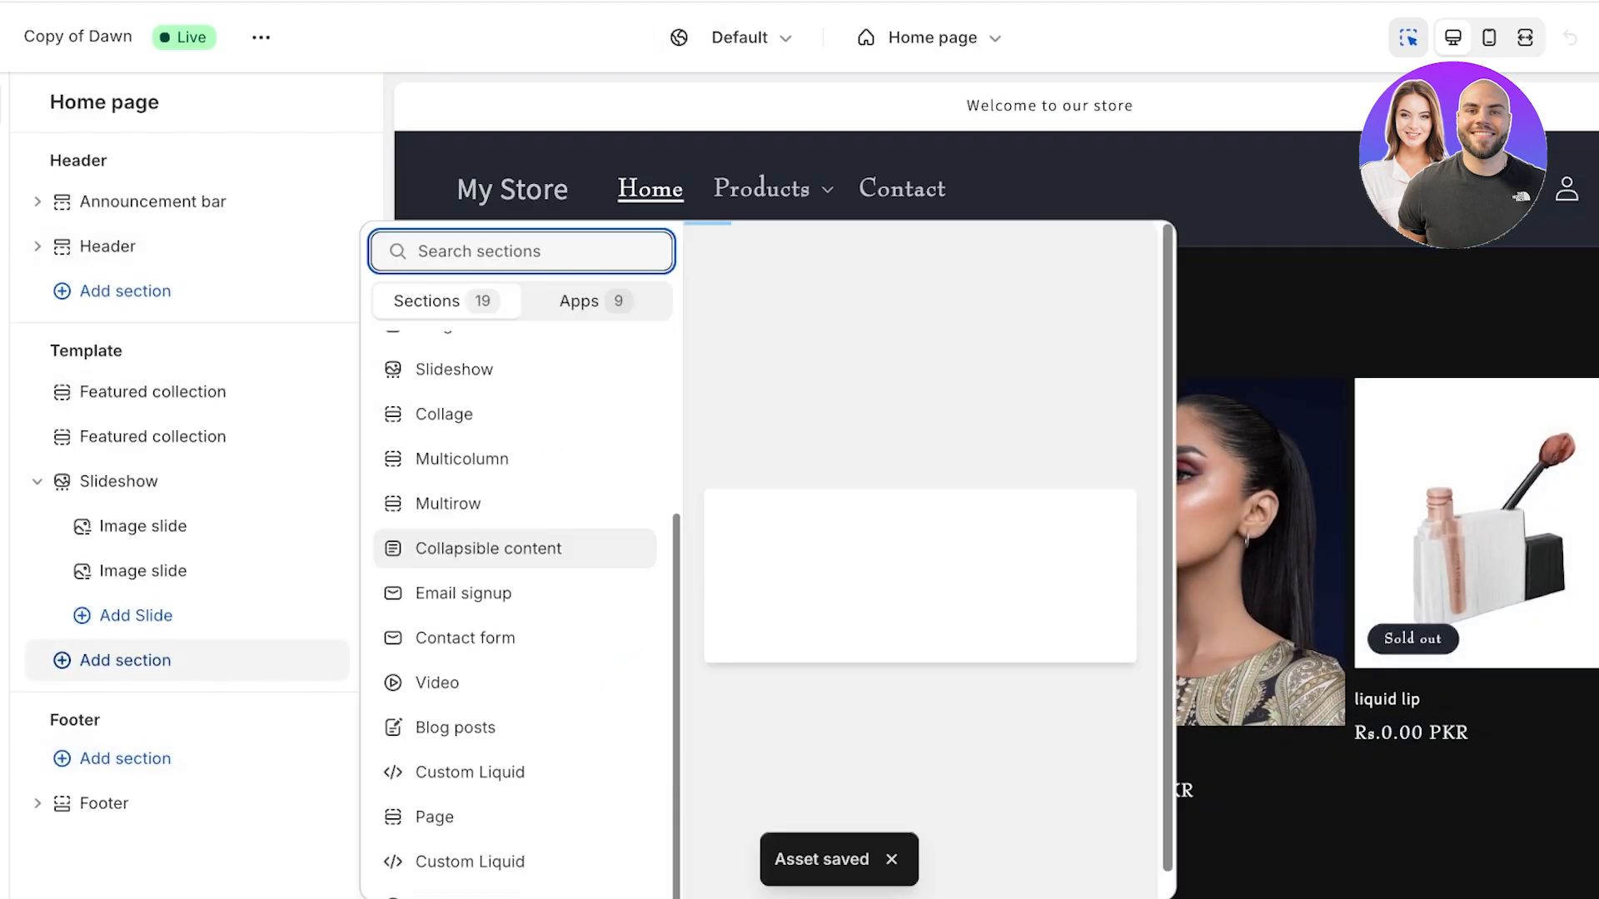
pyautogui.scroll(-1, 499, 783)
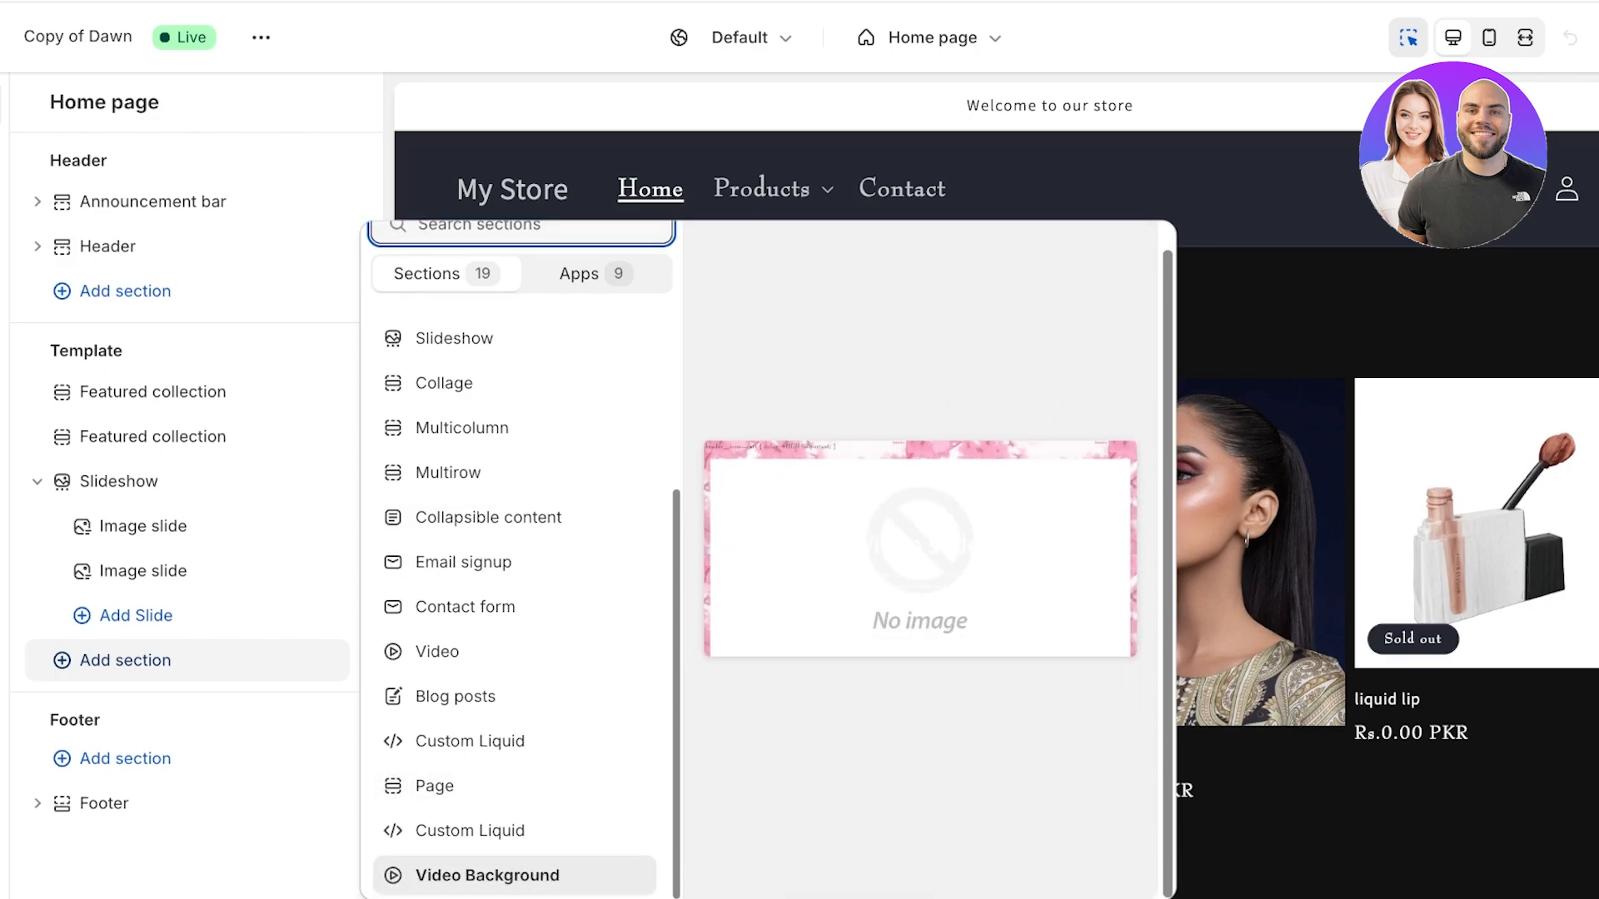
pyautogui.click(515, 875)
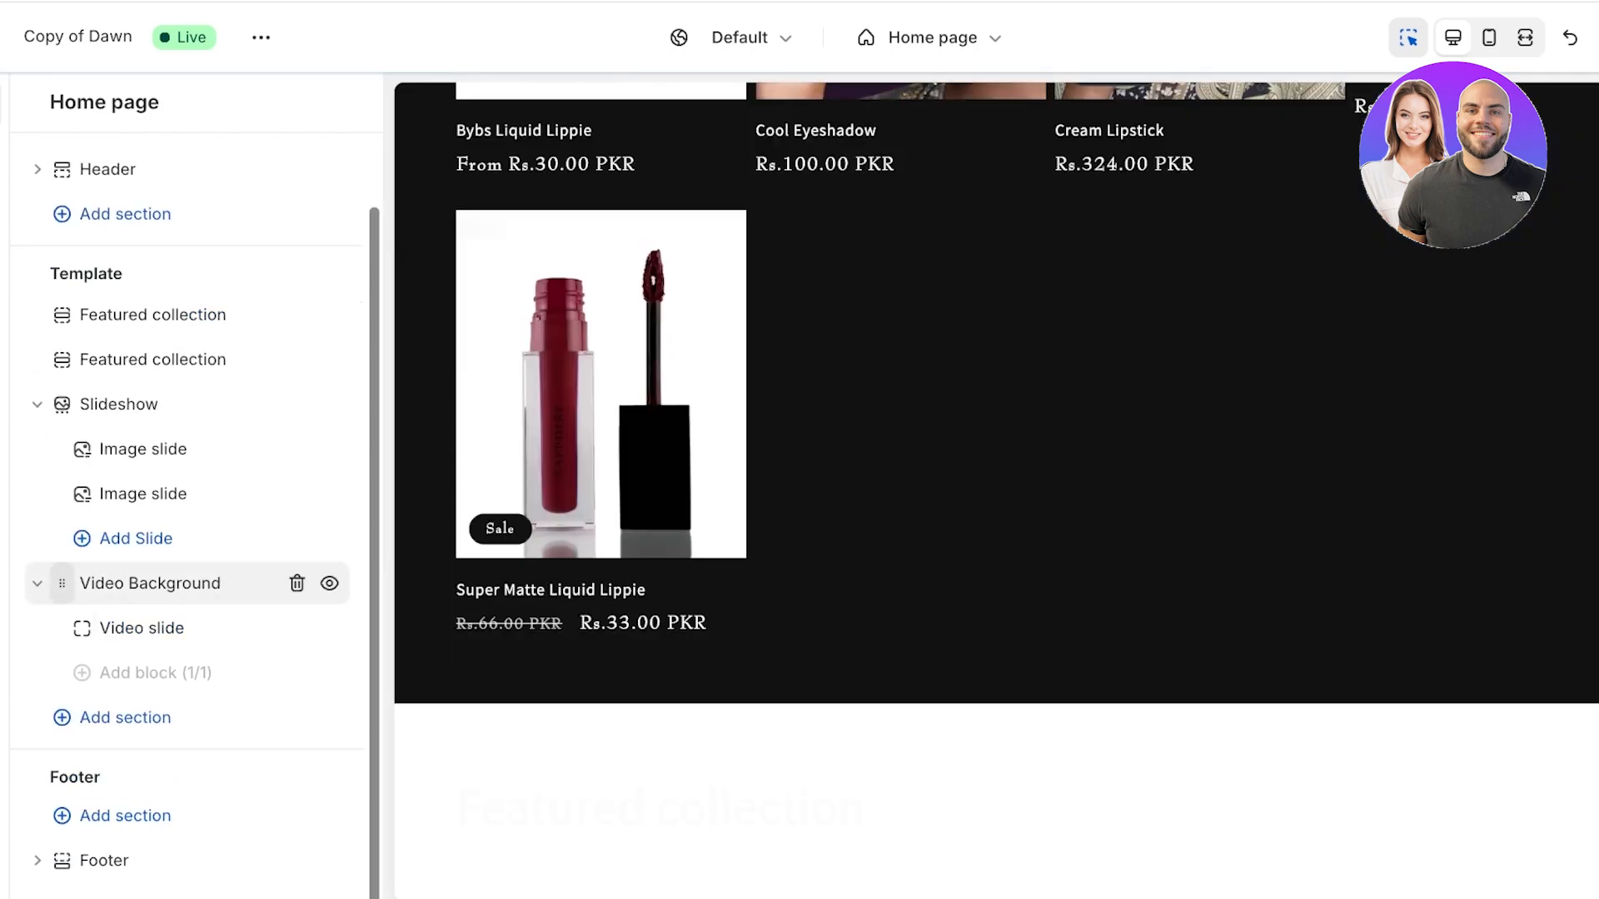
pyautogui.moveTo(62, 582); pyautogui.dragTo(92, 296)
pyautogui.moveTo(92, 373)
pyautogui.mouseDown()
pyautogui.moveTo(88, 411)
pyautogui.moveTo(88, 392)
pyautogui.mouseUp()
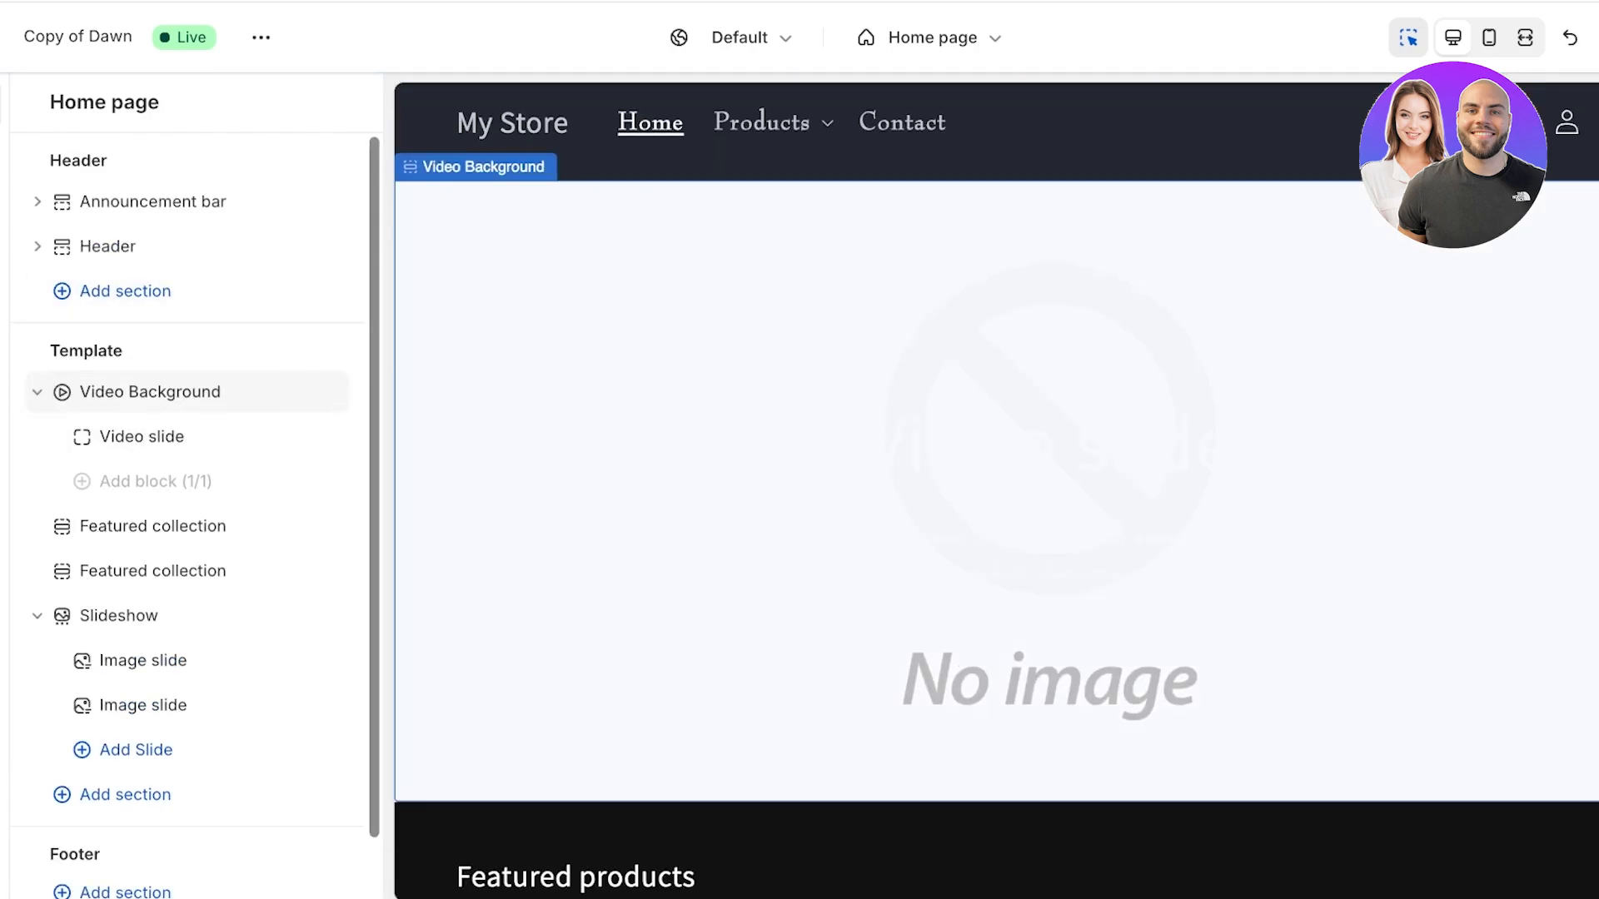
# Step: Inspect the Video slide block's settings and video link options, and review the cosmetic lipstick product video on YouTube
pyautogui.click(166, 434)
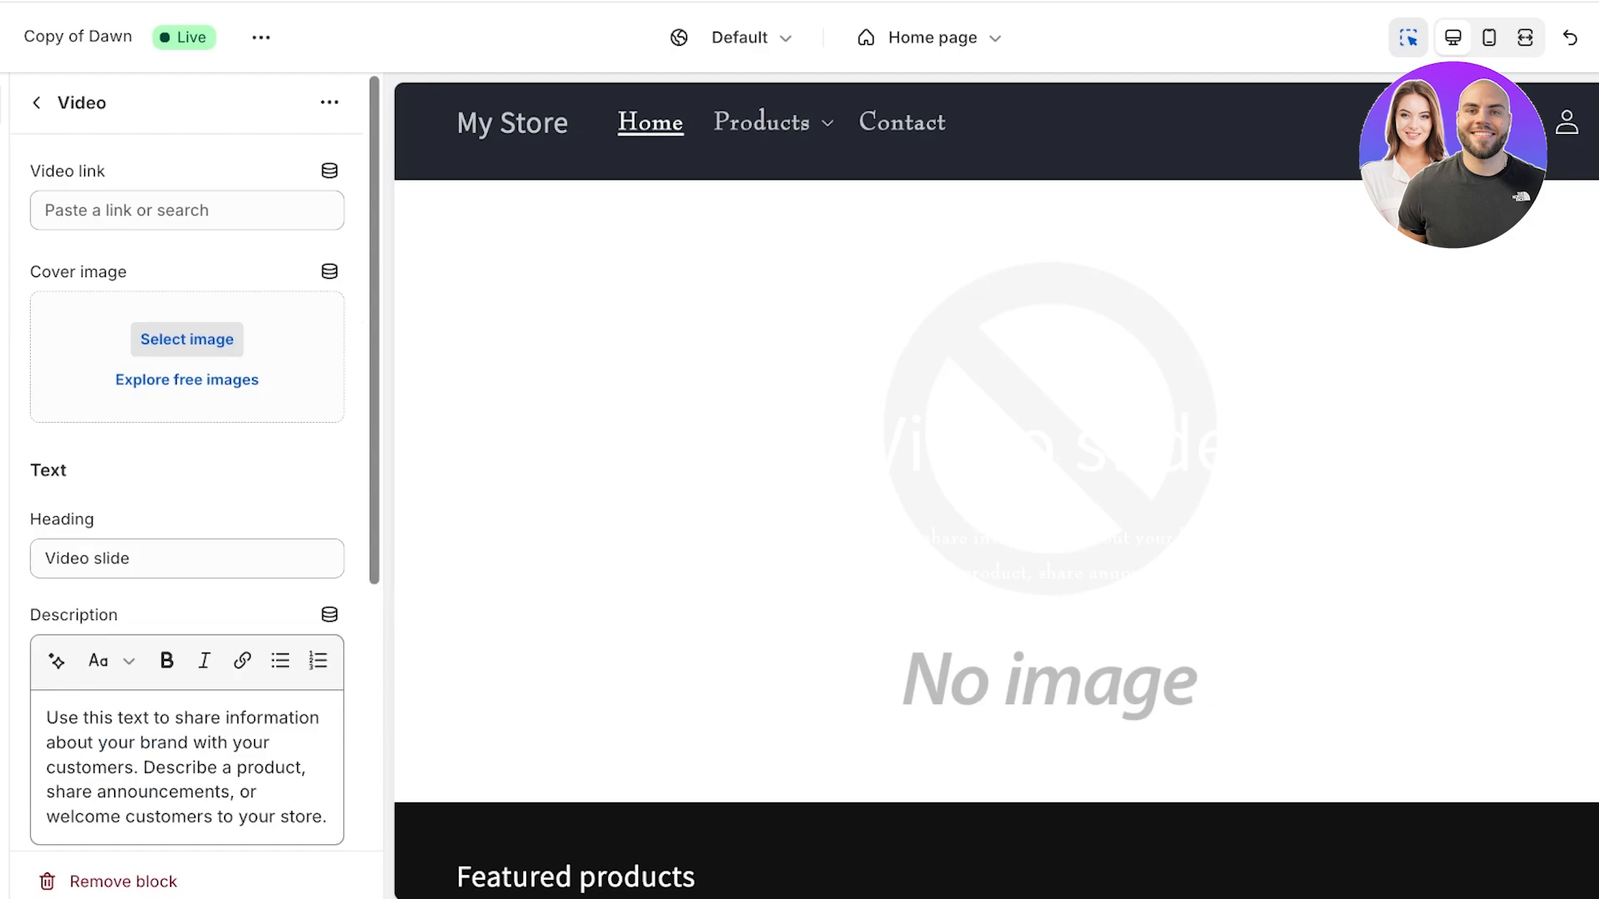
pyautogui.click(186, 211)
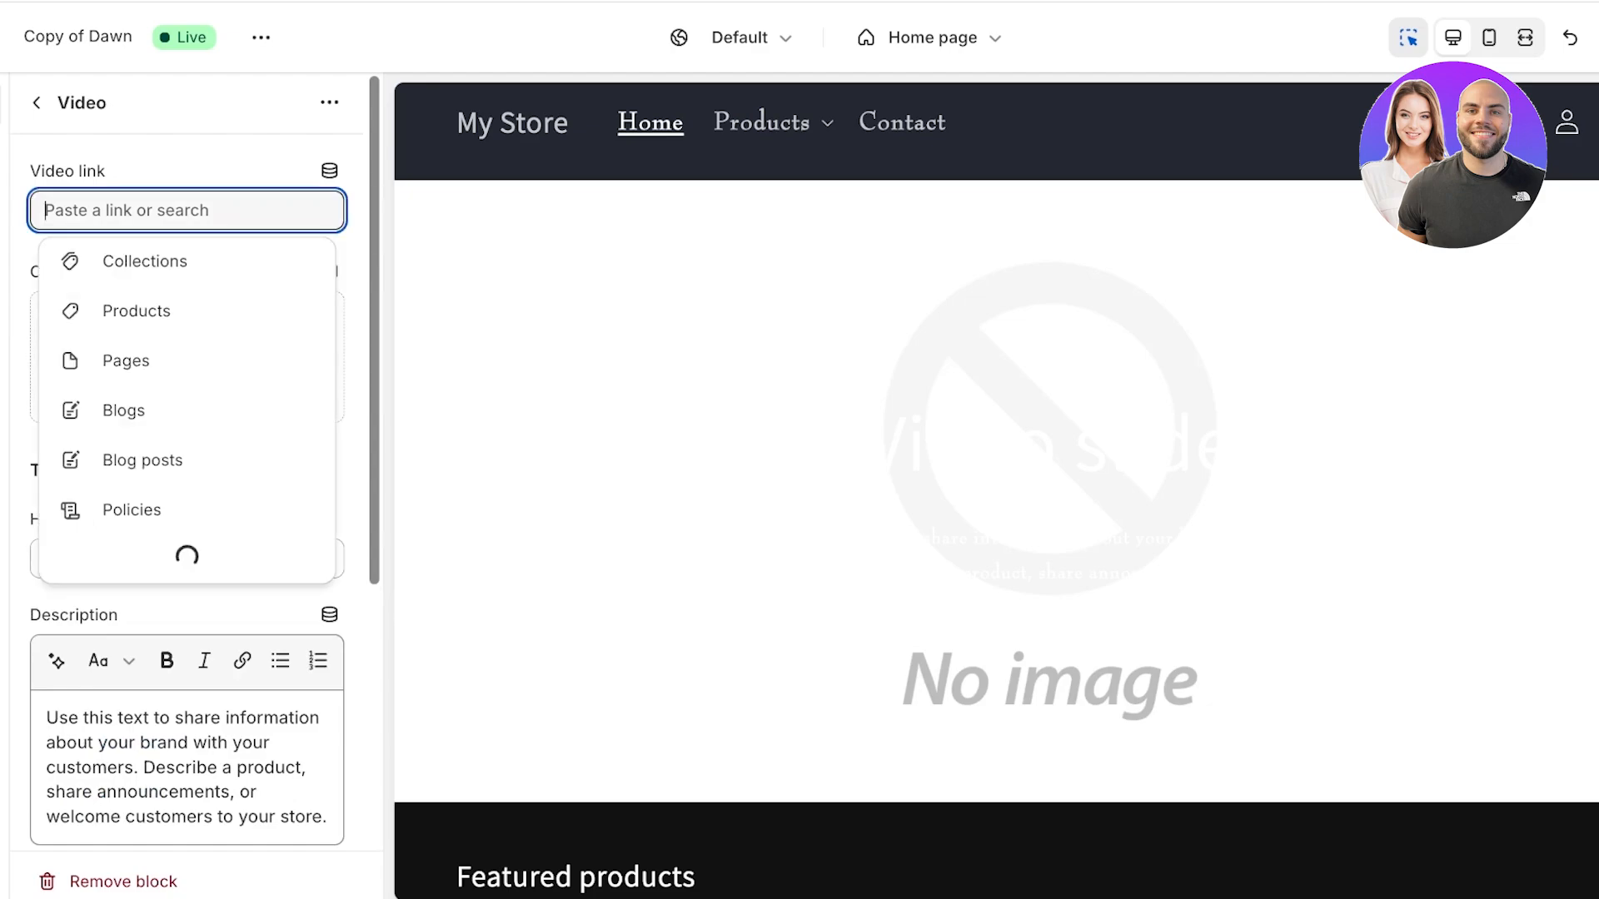
pyautogui.press('Escape')
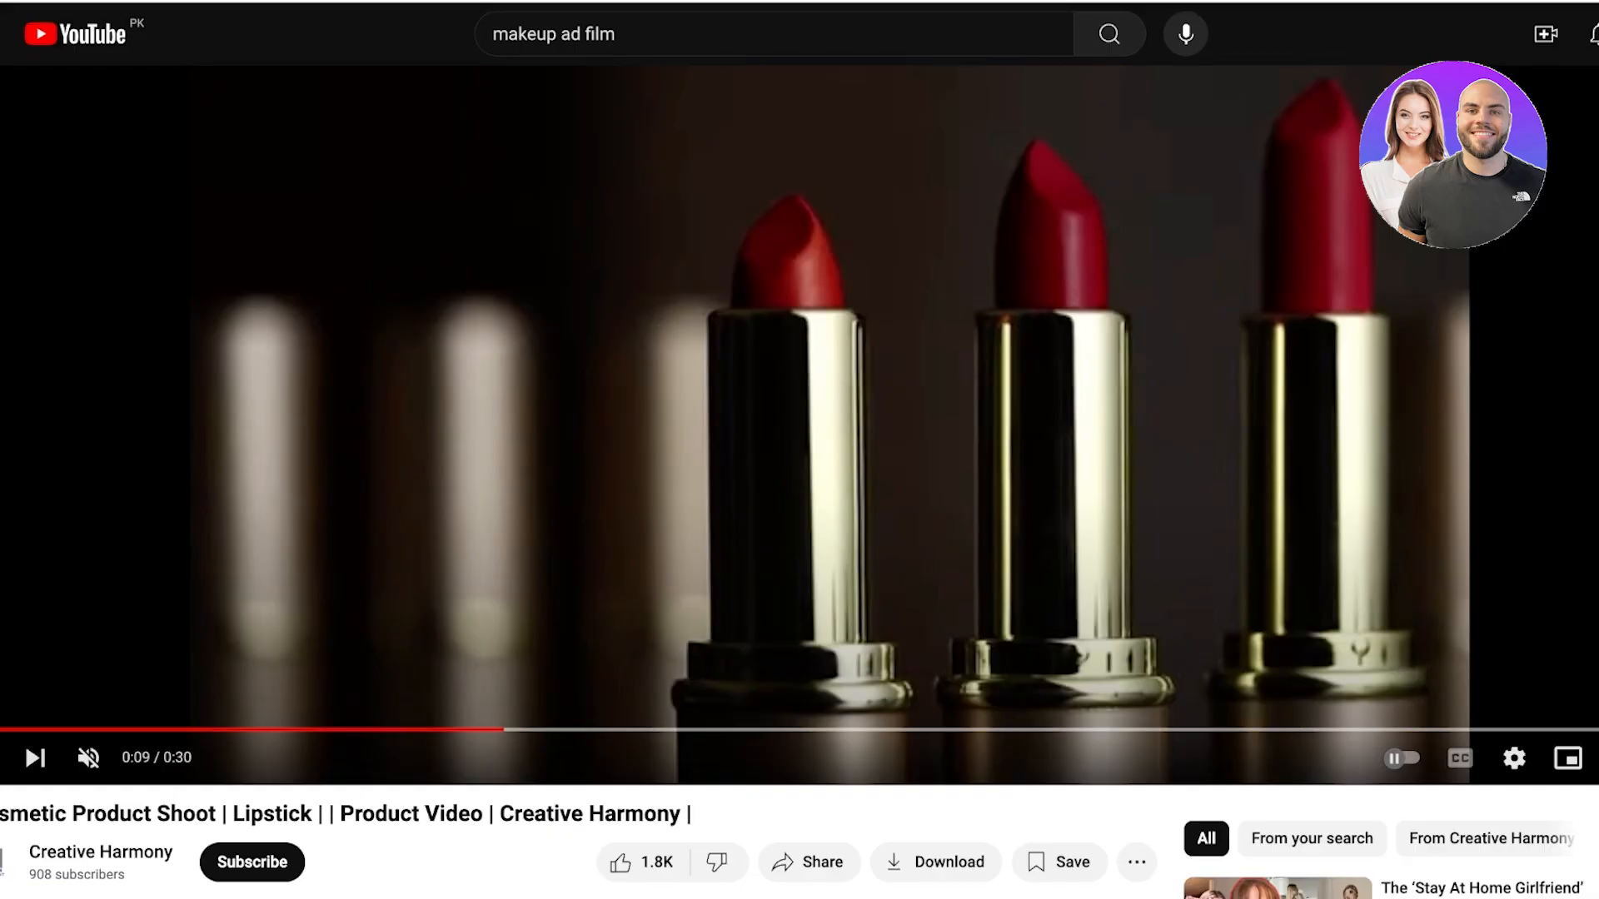
pyautogui.moveTo(309, 729); pyautogui.dragTo(418, 730)
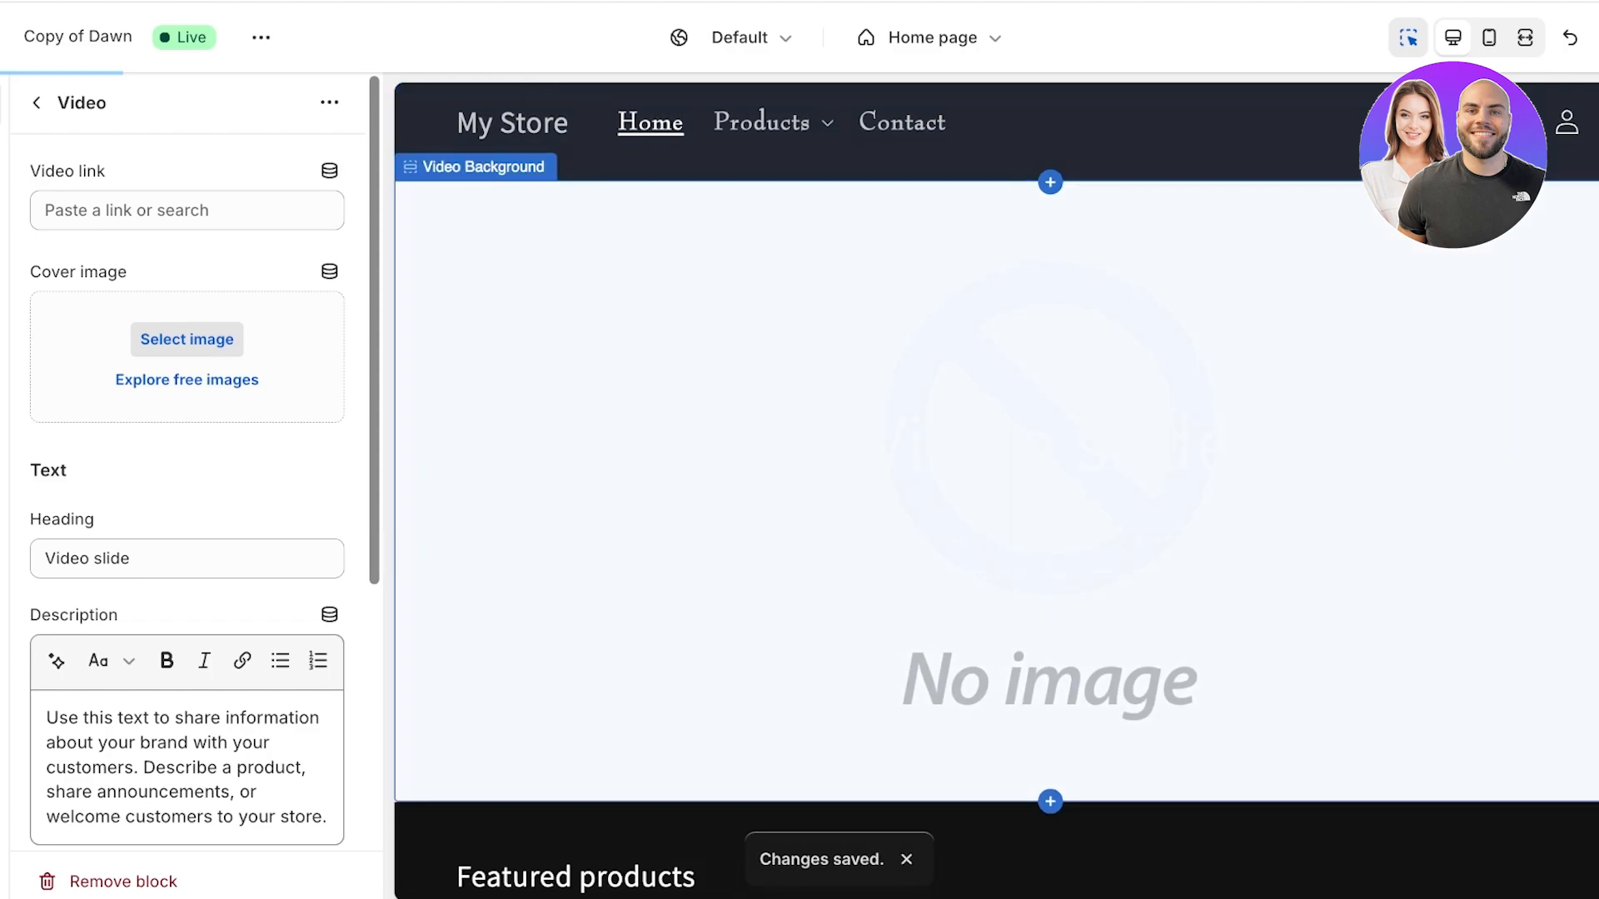
# Step: Upload the Cosmetic Product Shoot MP4 to the store's Content files and copy its link
pyautogui.click(25, 37)
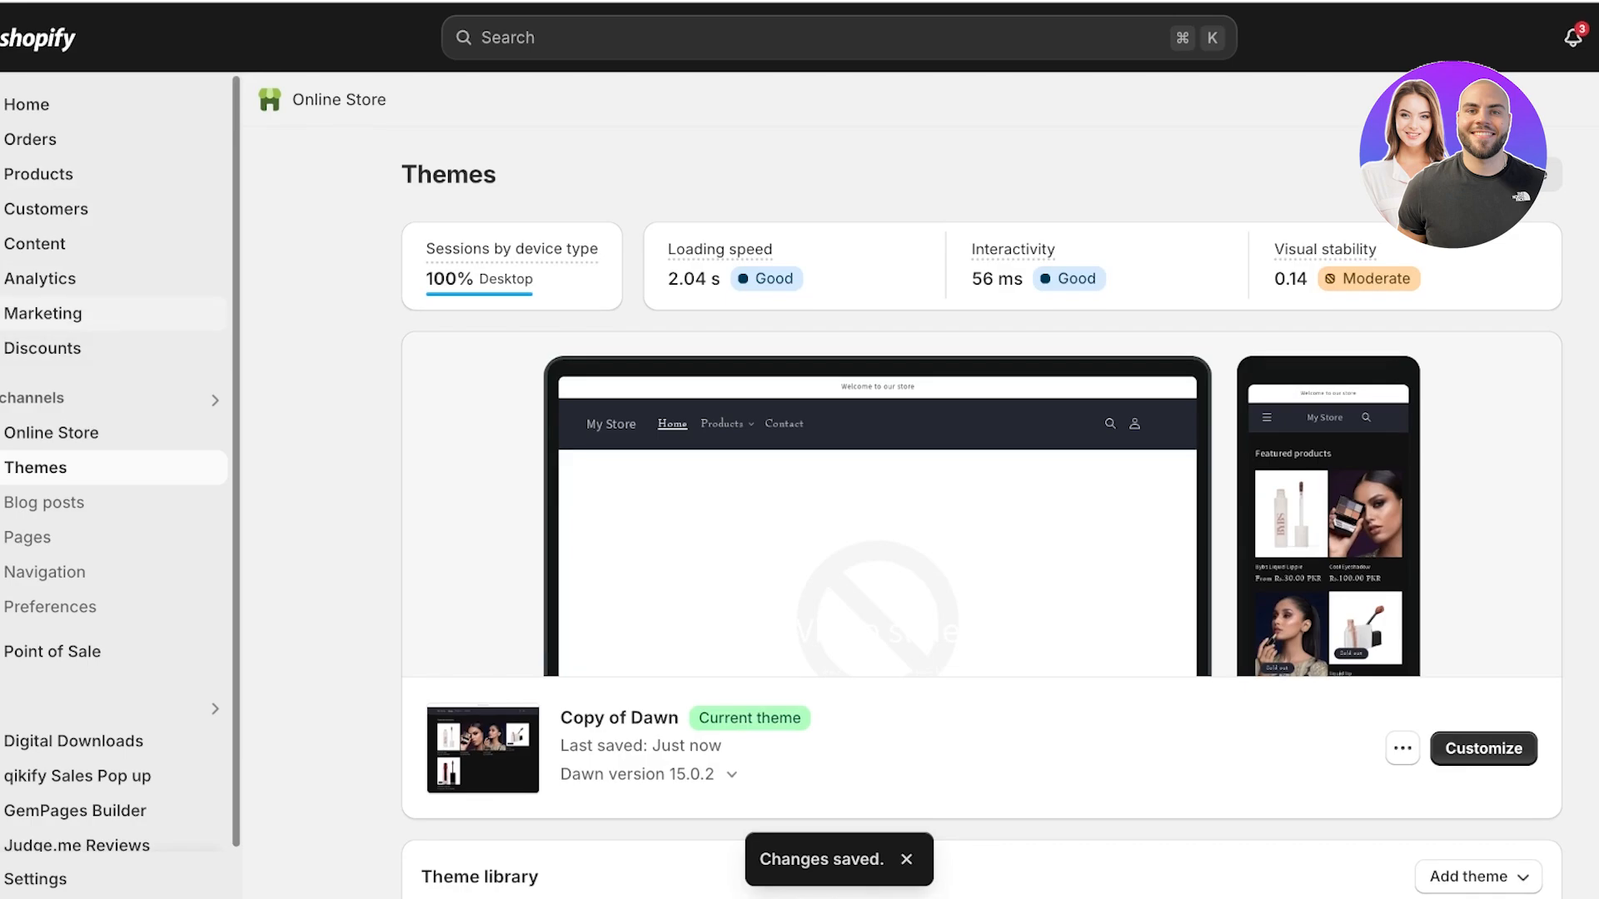
pyautogui.click(34, 244)
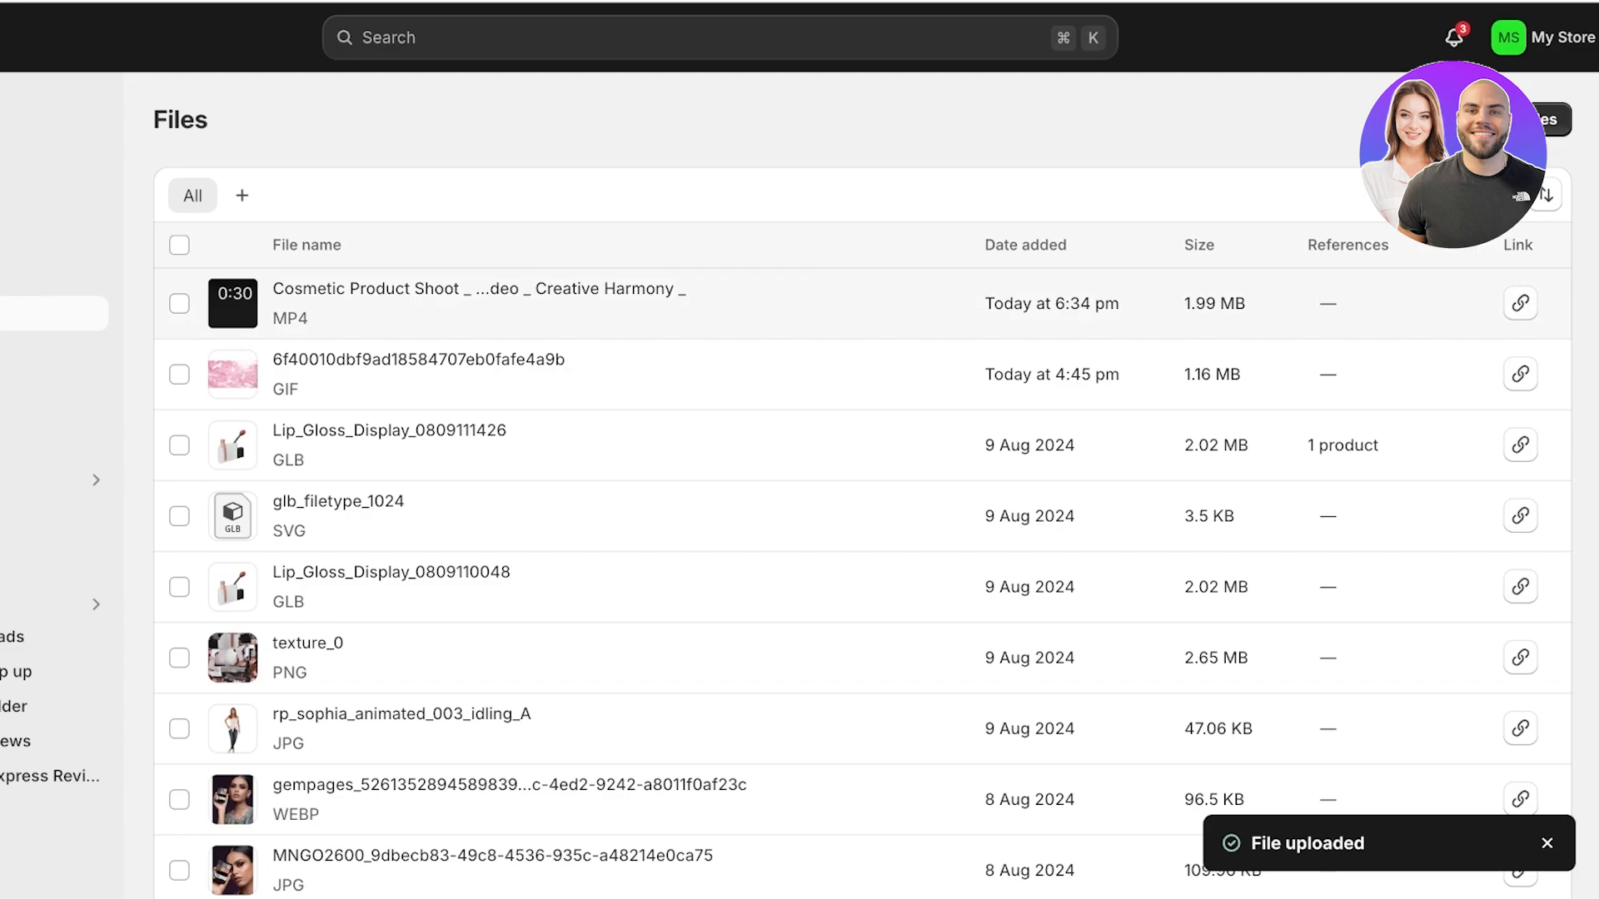
pyautogui.click(1521, 303)
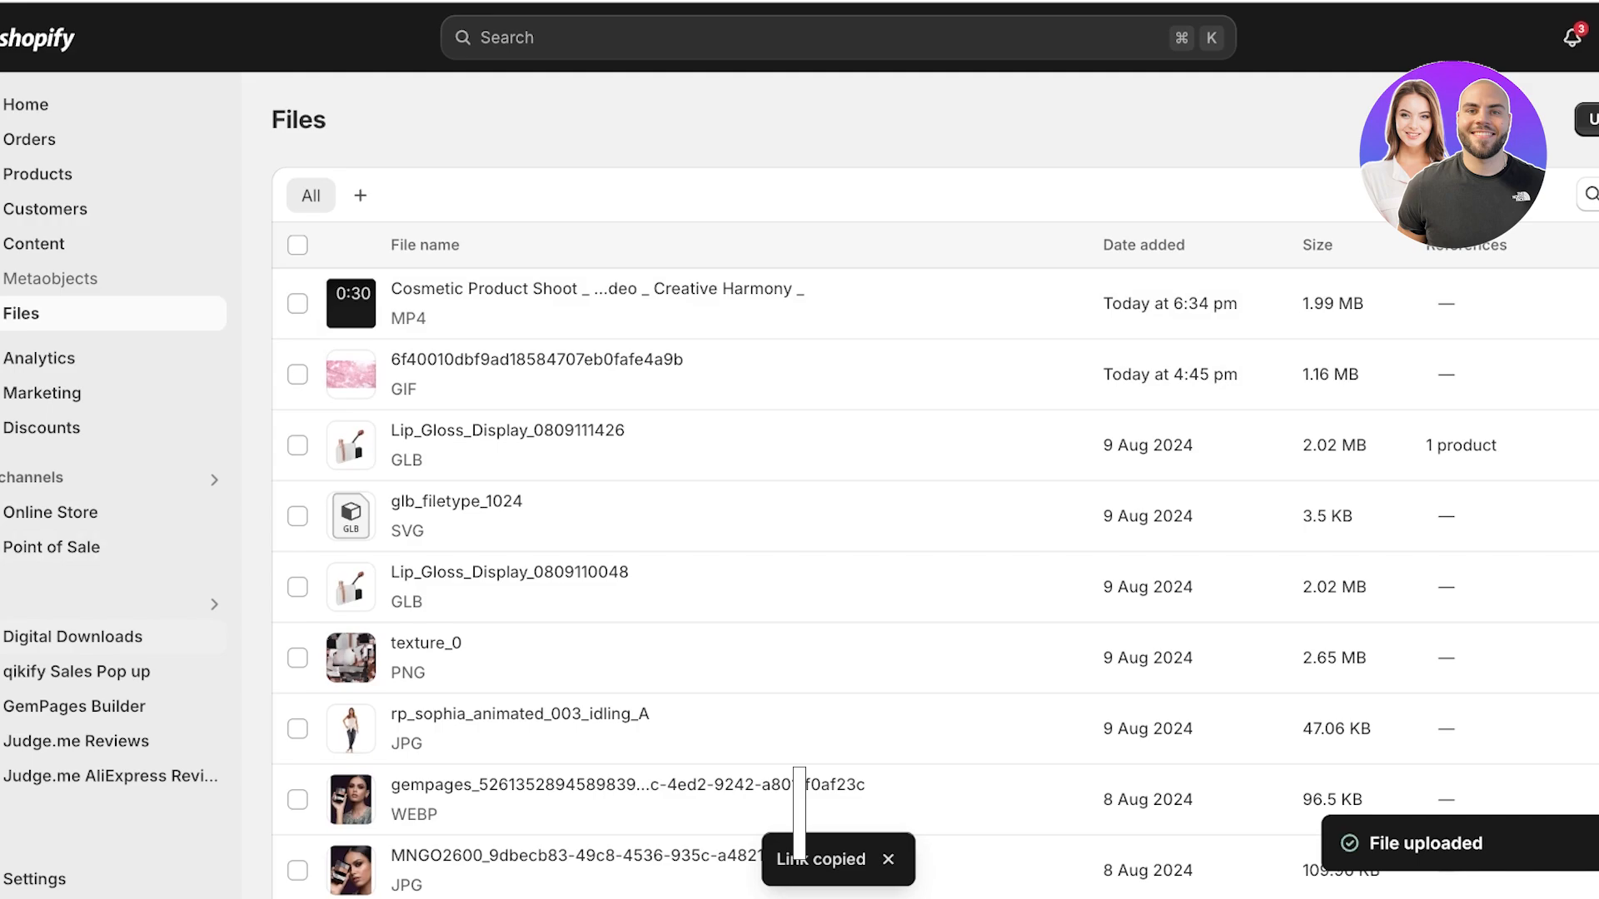
# Step: Return to the Copy of Dawn customizer and paste the copied MP4 link as the Video slide block's video link
pyautogui.click(50, 512)
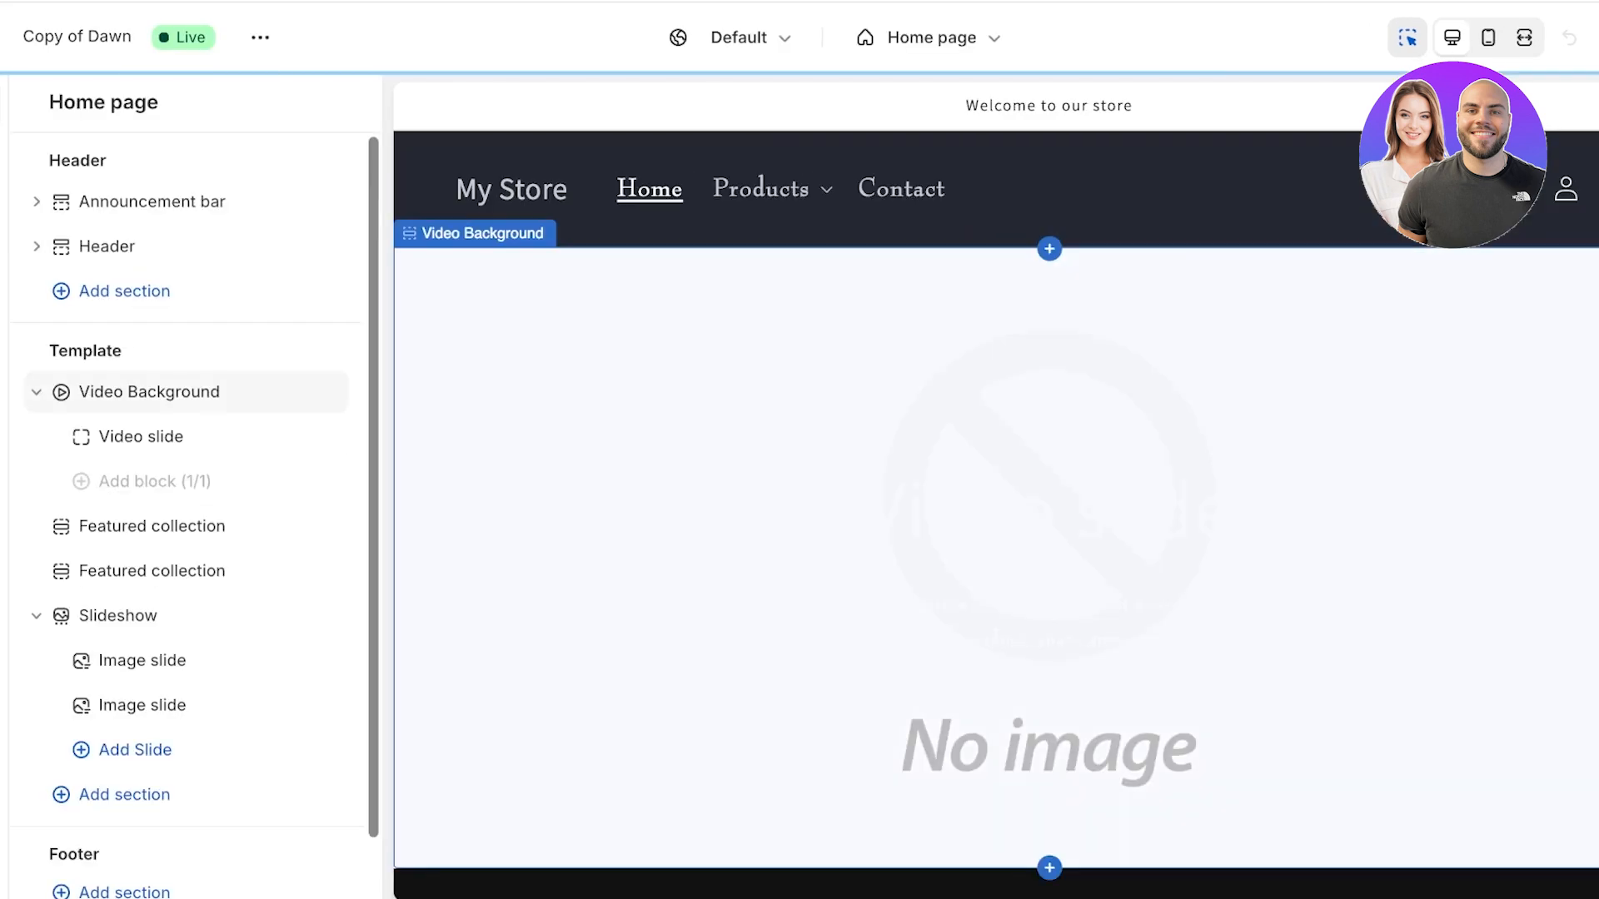
pyautogui.click(142, 435)
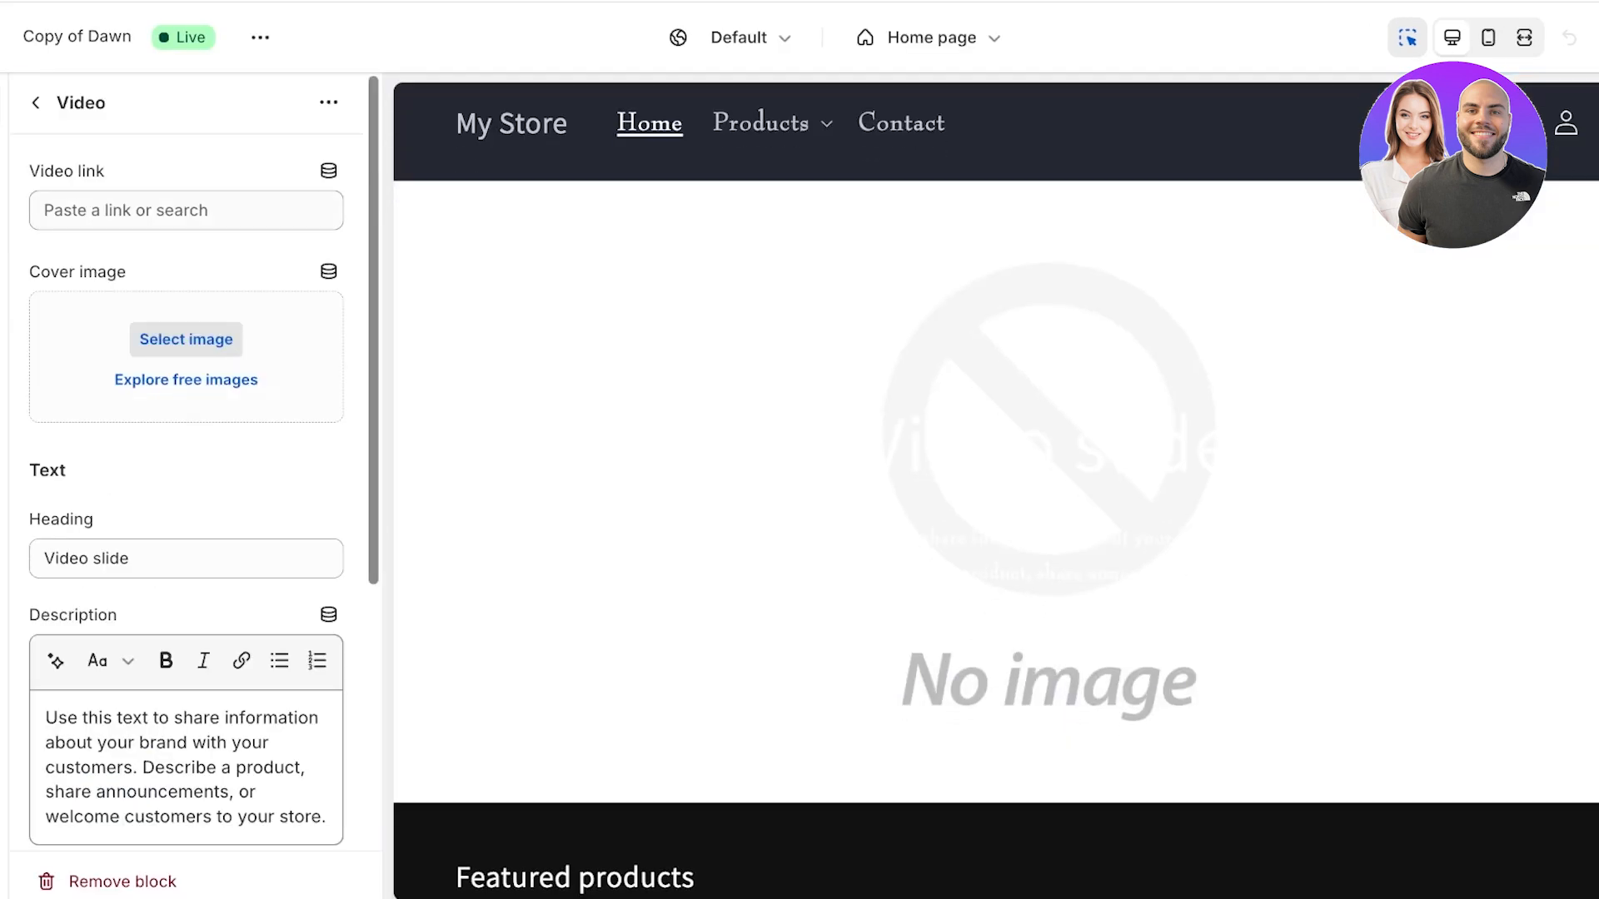
pyautogui.click(185, 210)
pyautogui.hotkey('ctrl', 'v')
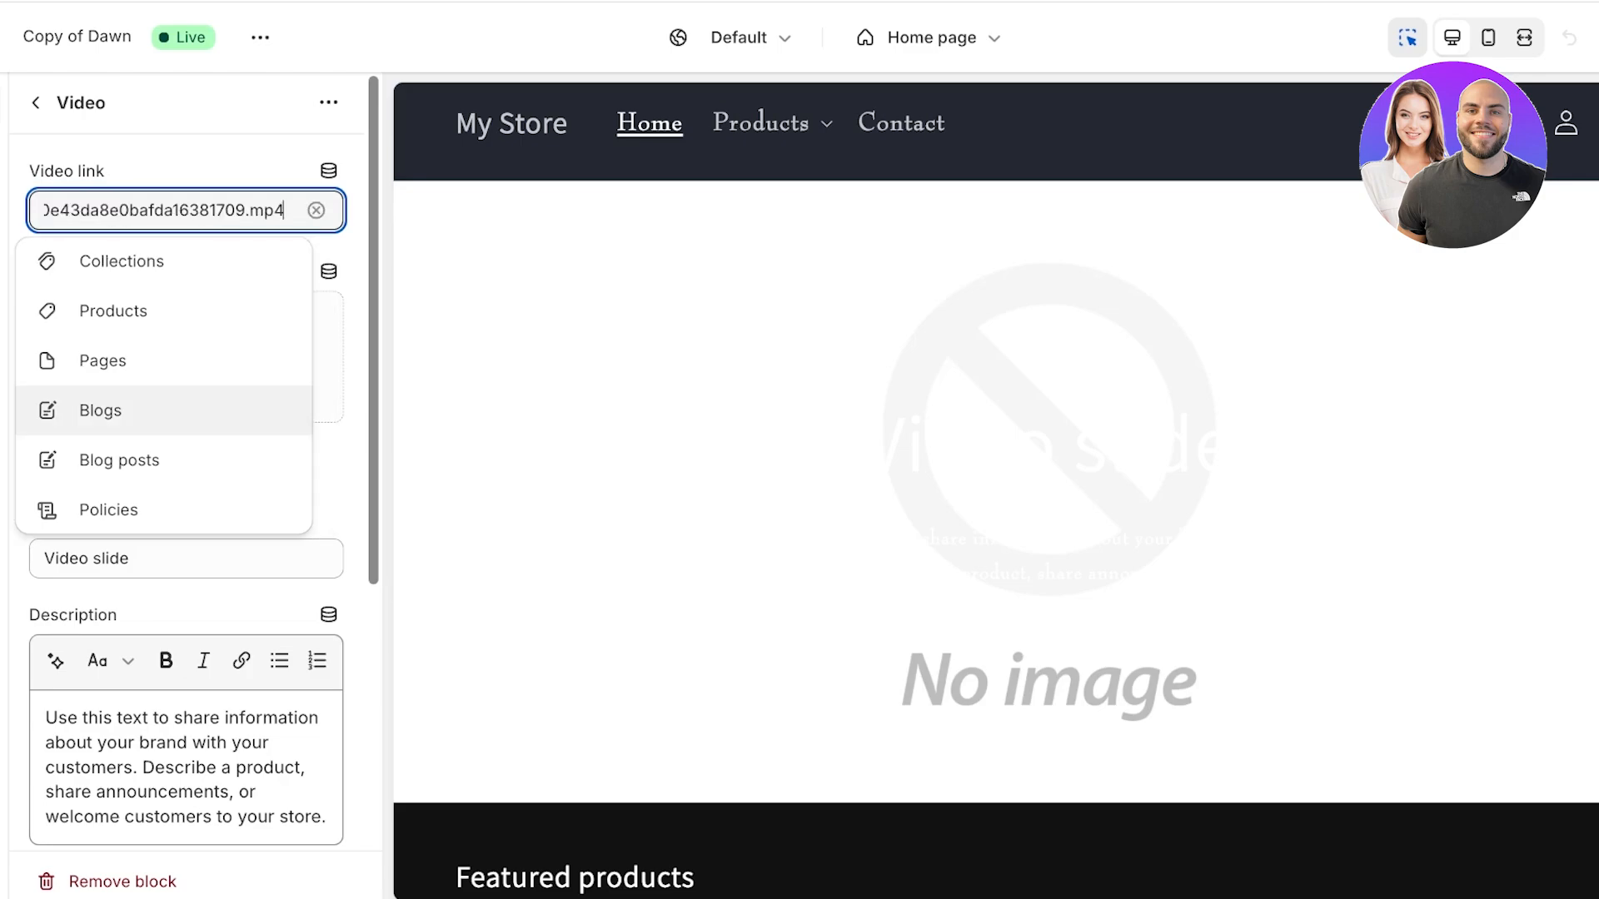
pyautogui.press('Return')
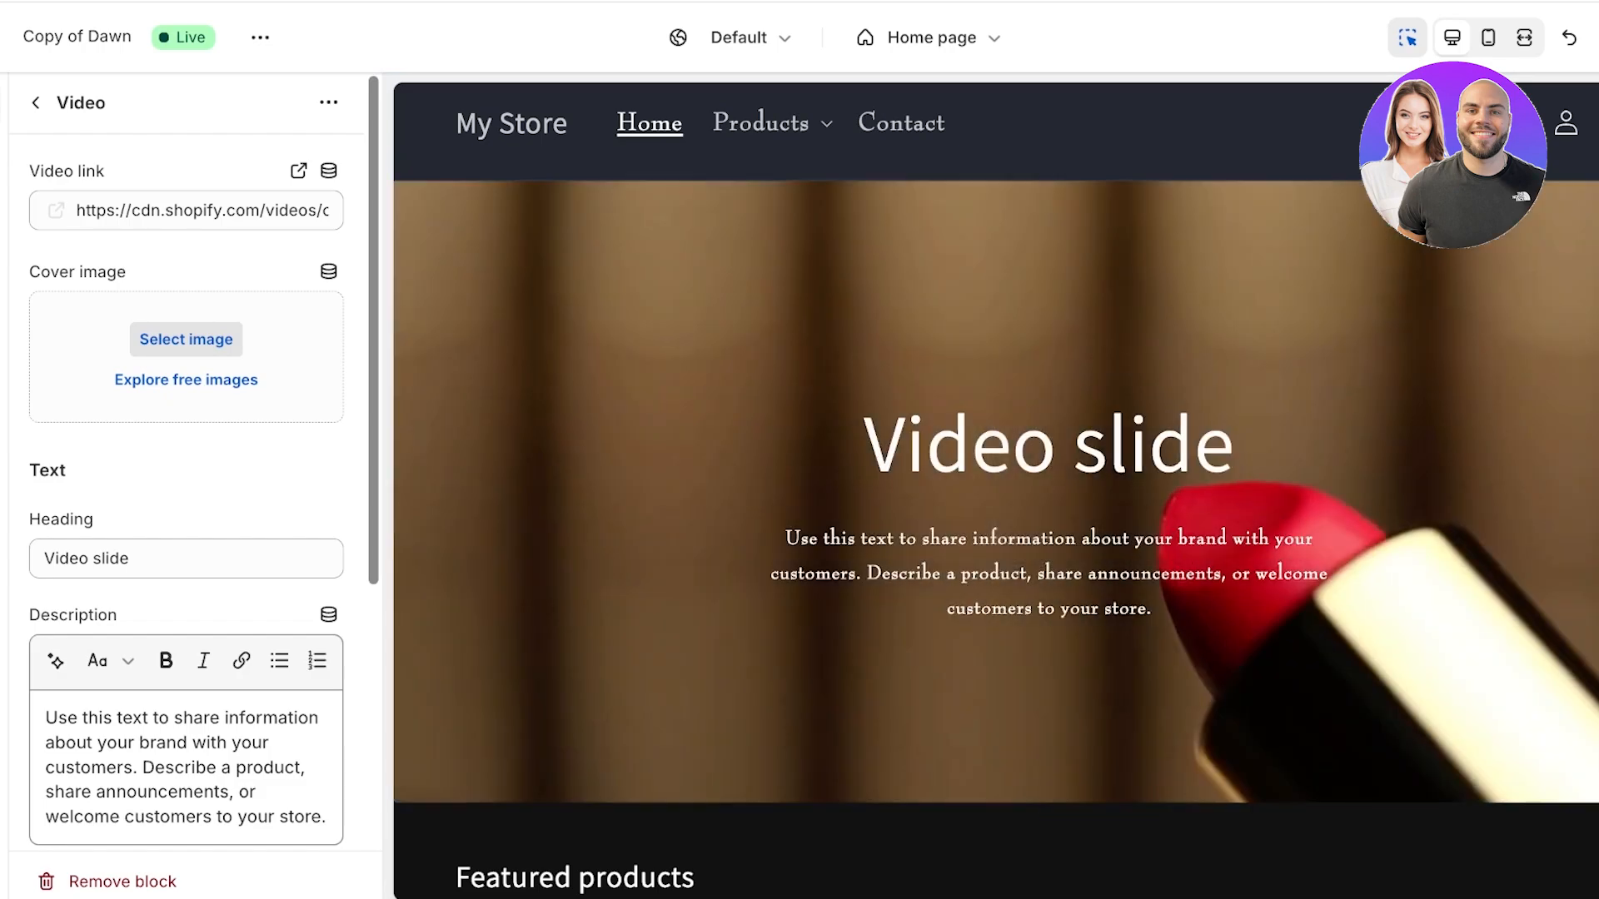
# Step: Review the Video slide block's heading, description, color and button settings, and check the section in the mobile, fullscreen and desktop previews
pyautogui.click(167, 559)
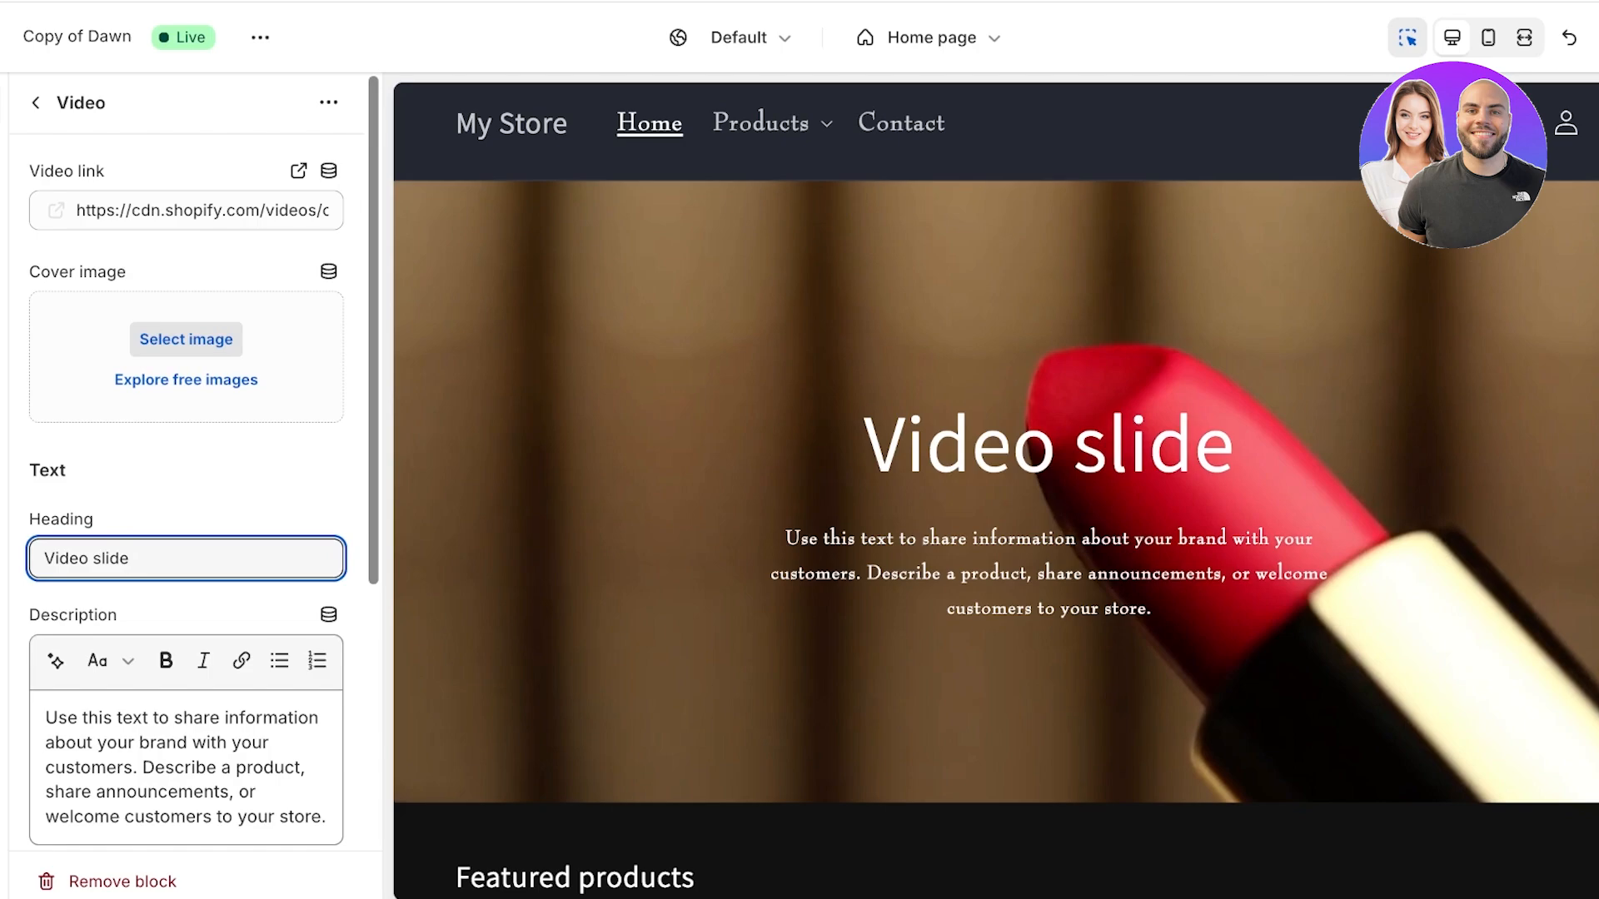
pyautogui.scroll(-1, 167, 559)
pyautogui.doubleClick(166, 673)
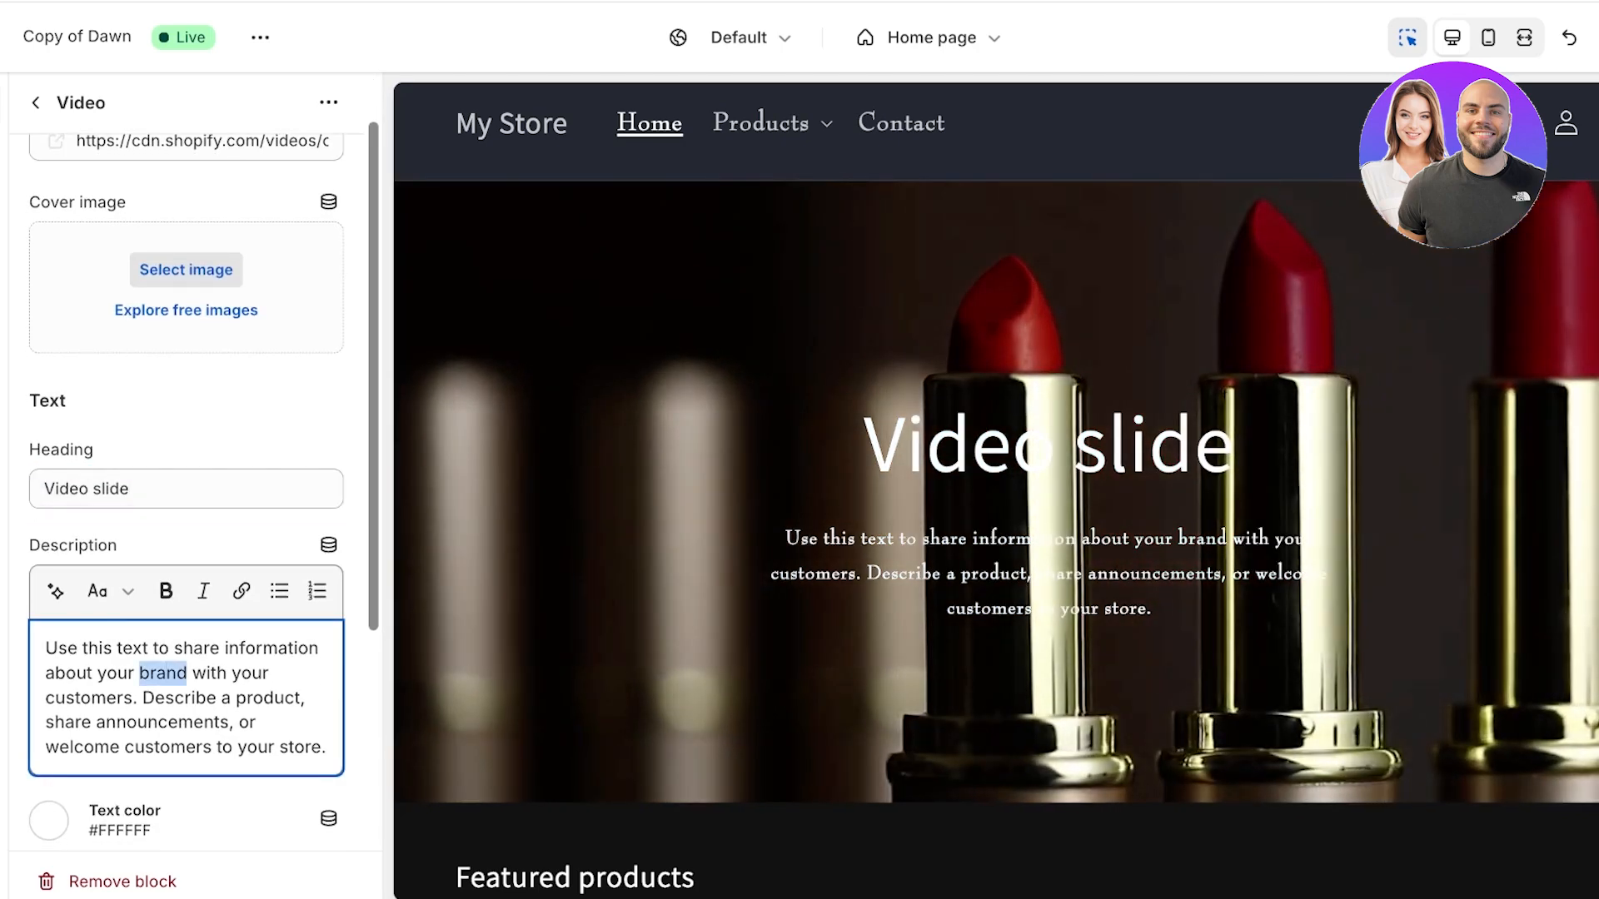
pyautogui.scroll(-5, 186, 499)
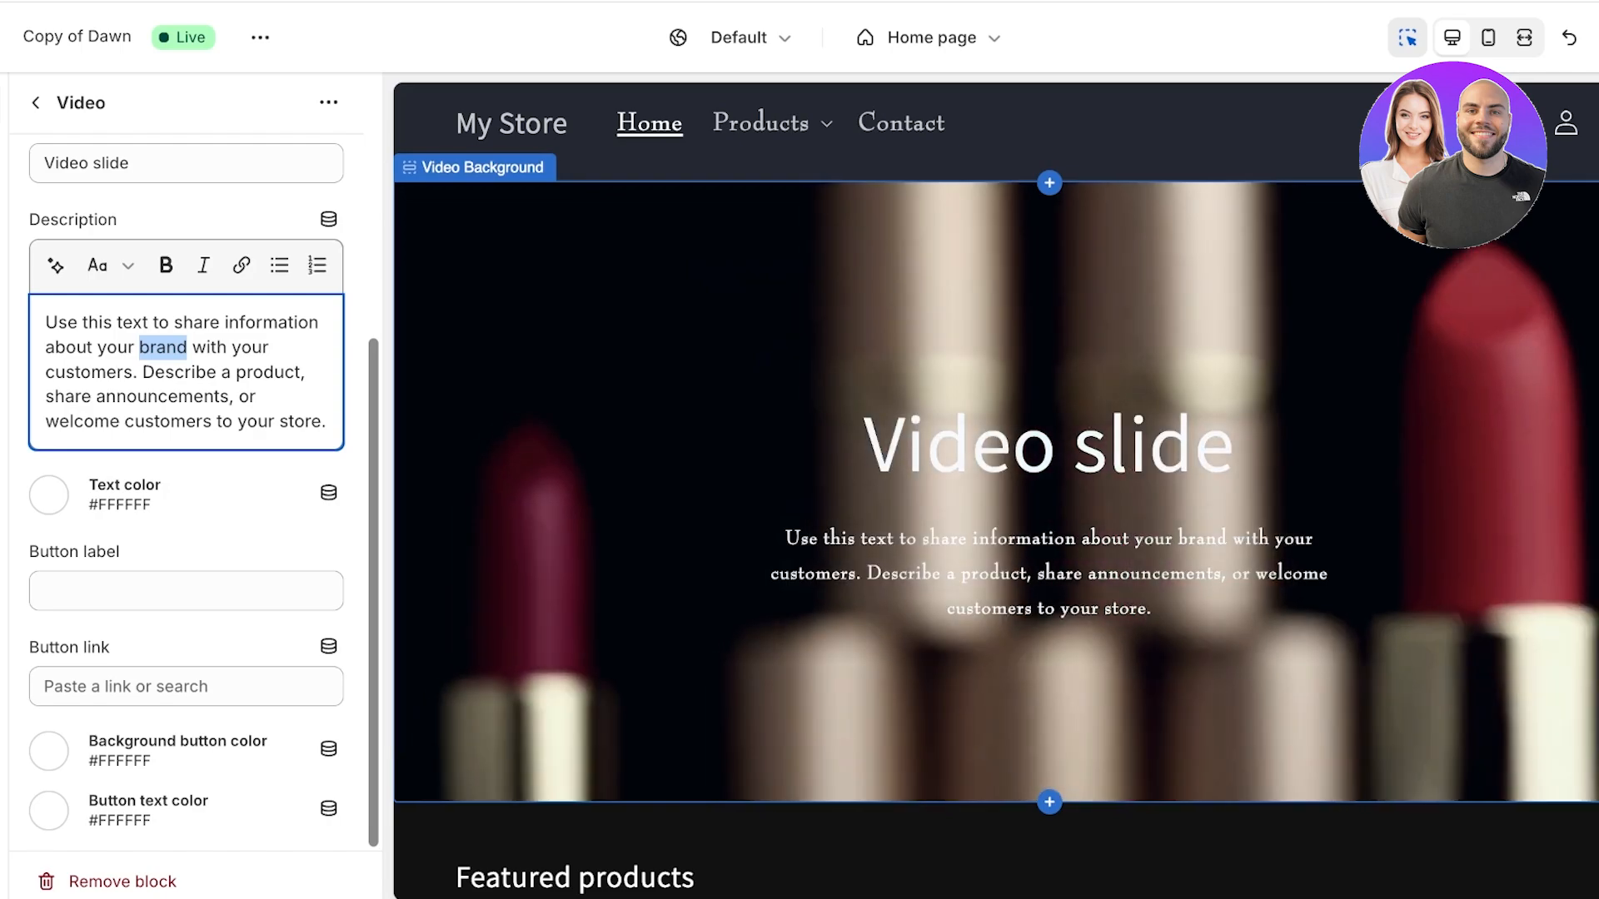
pyautogui.click(1488, 37)
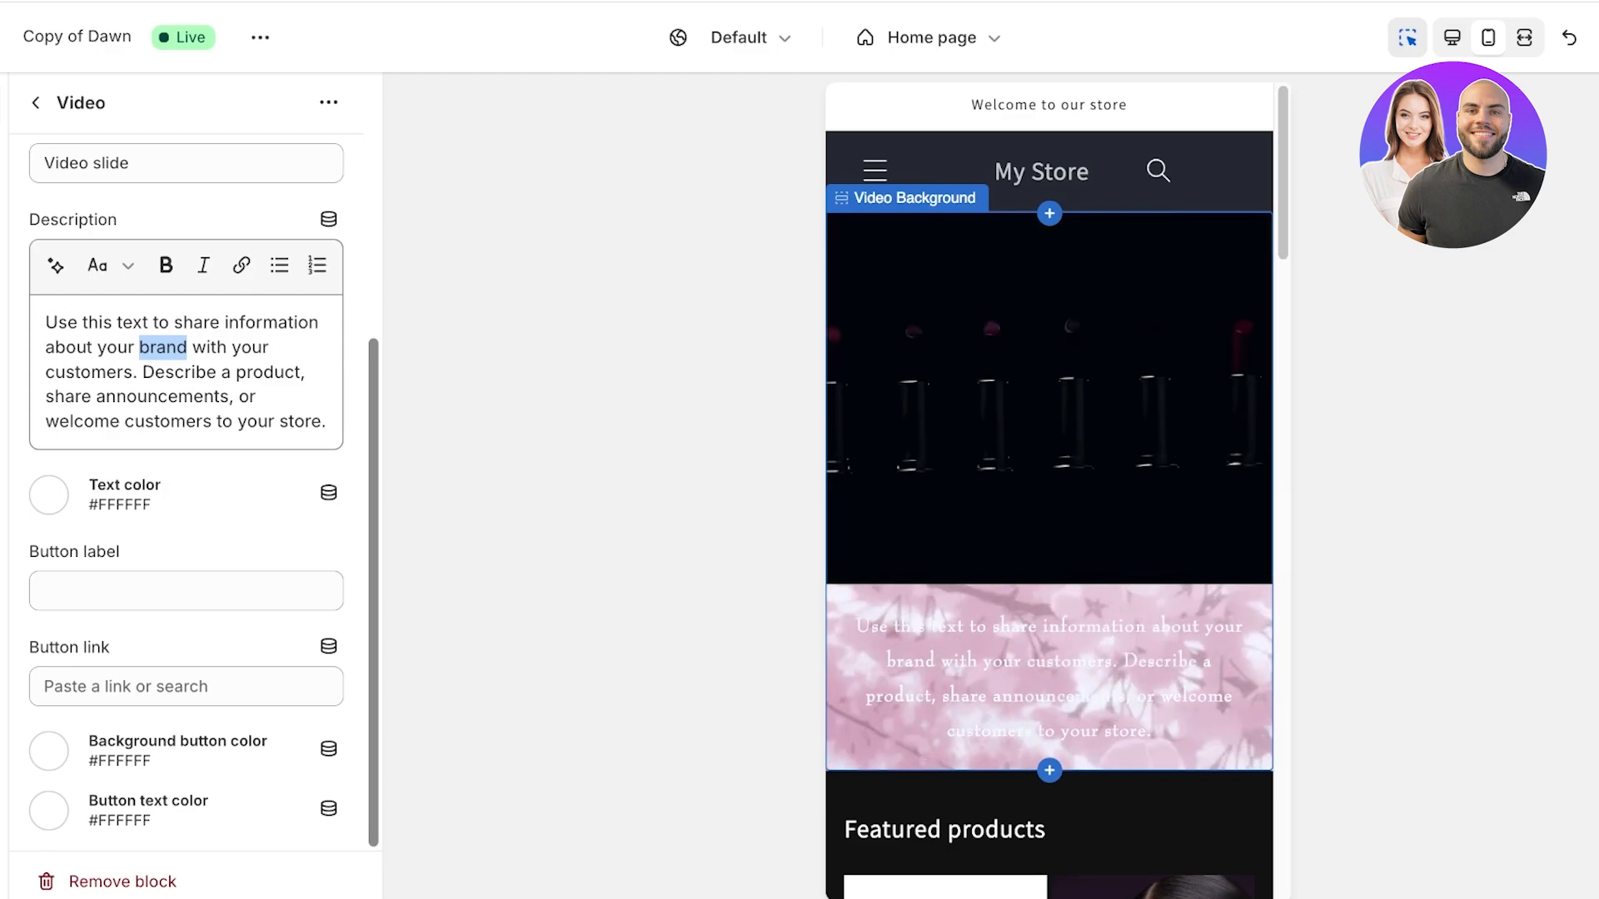
pyautogui.click(1524, 37)
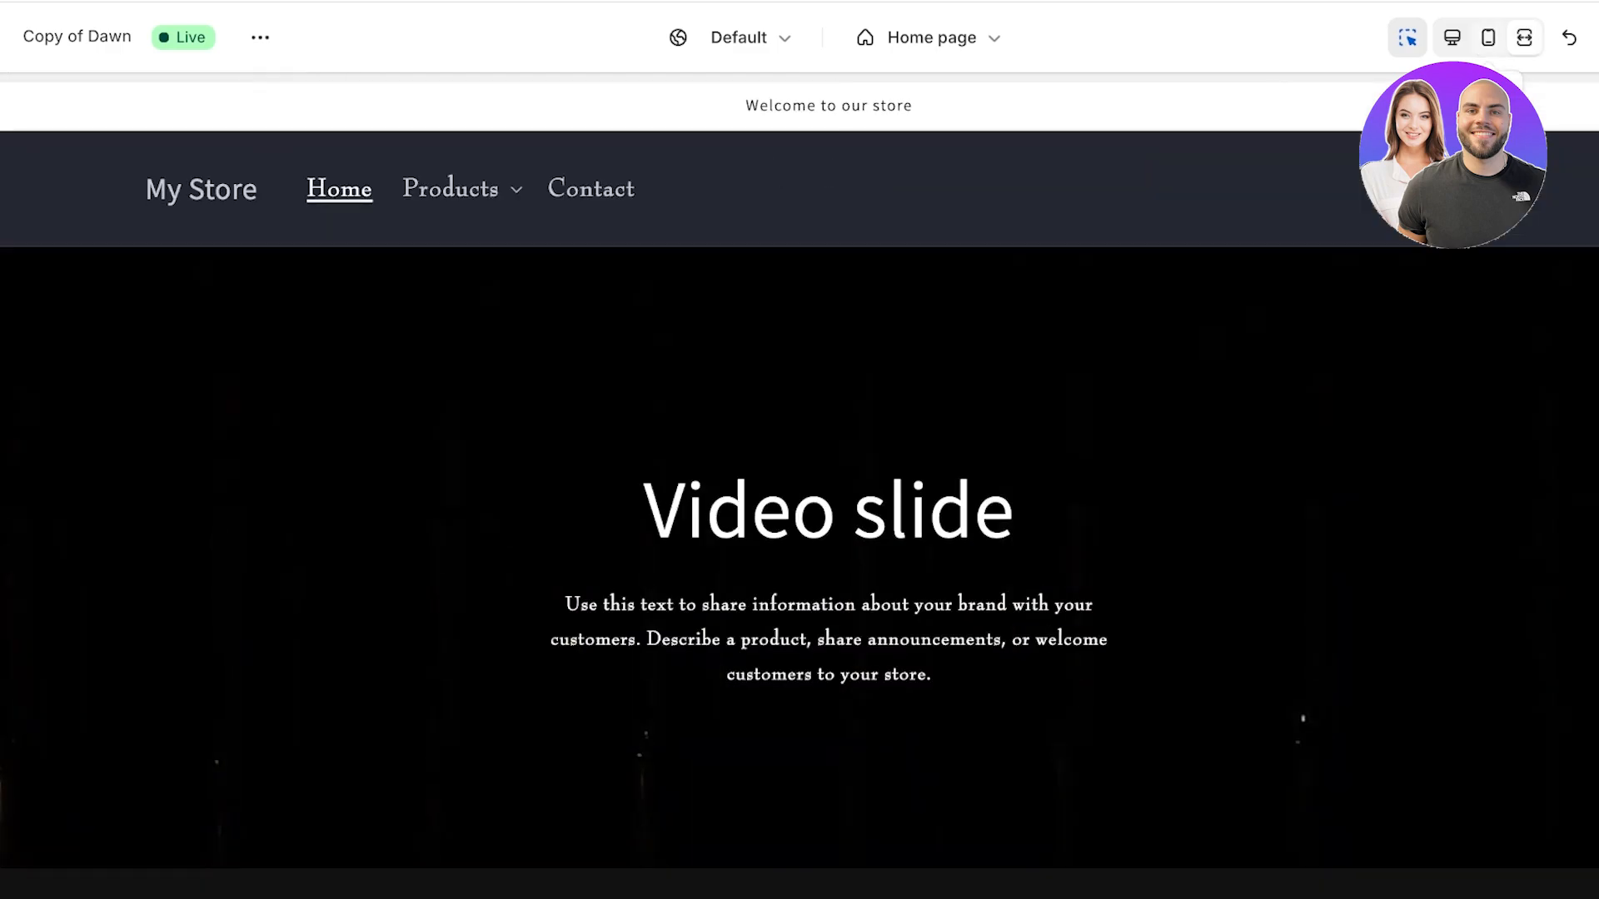
pyautogui.click(1524, 37)
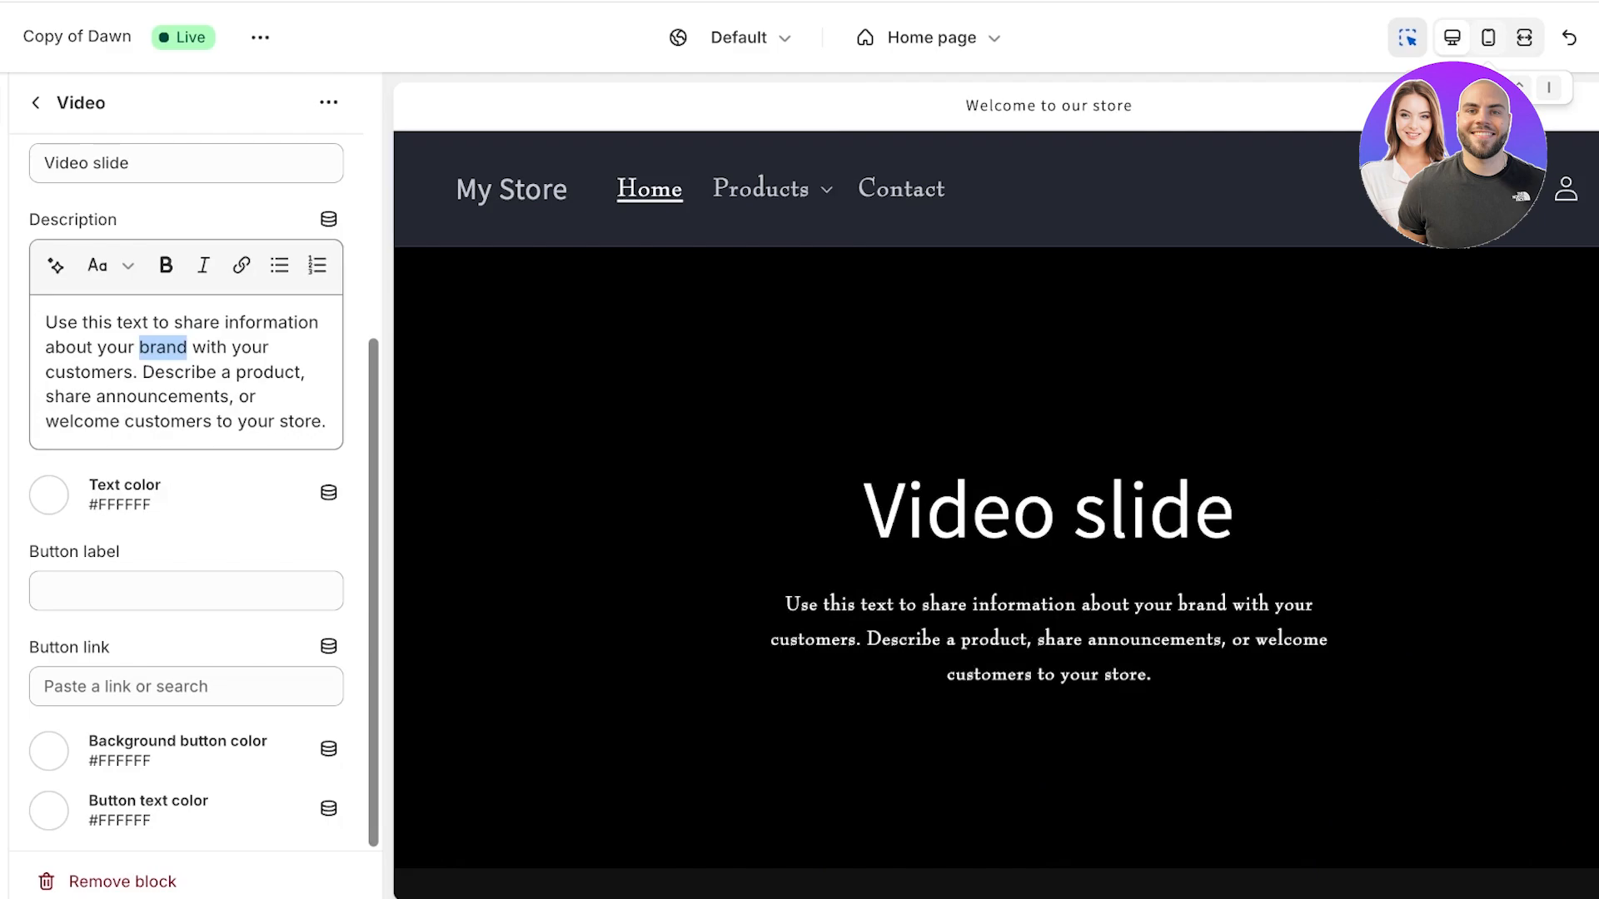
pyautogui.click(1488, 38)
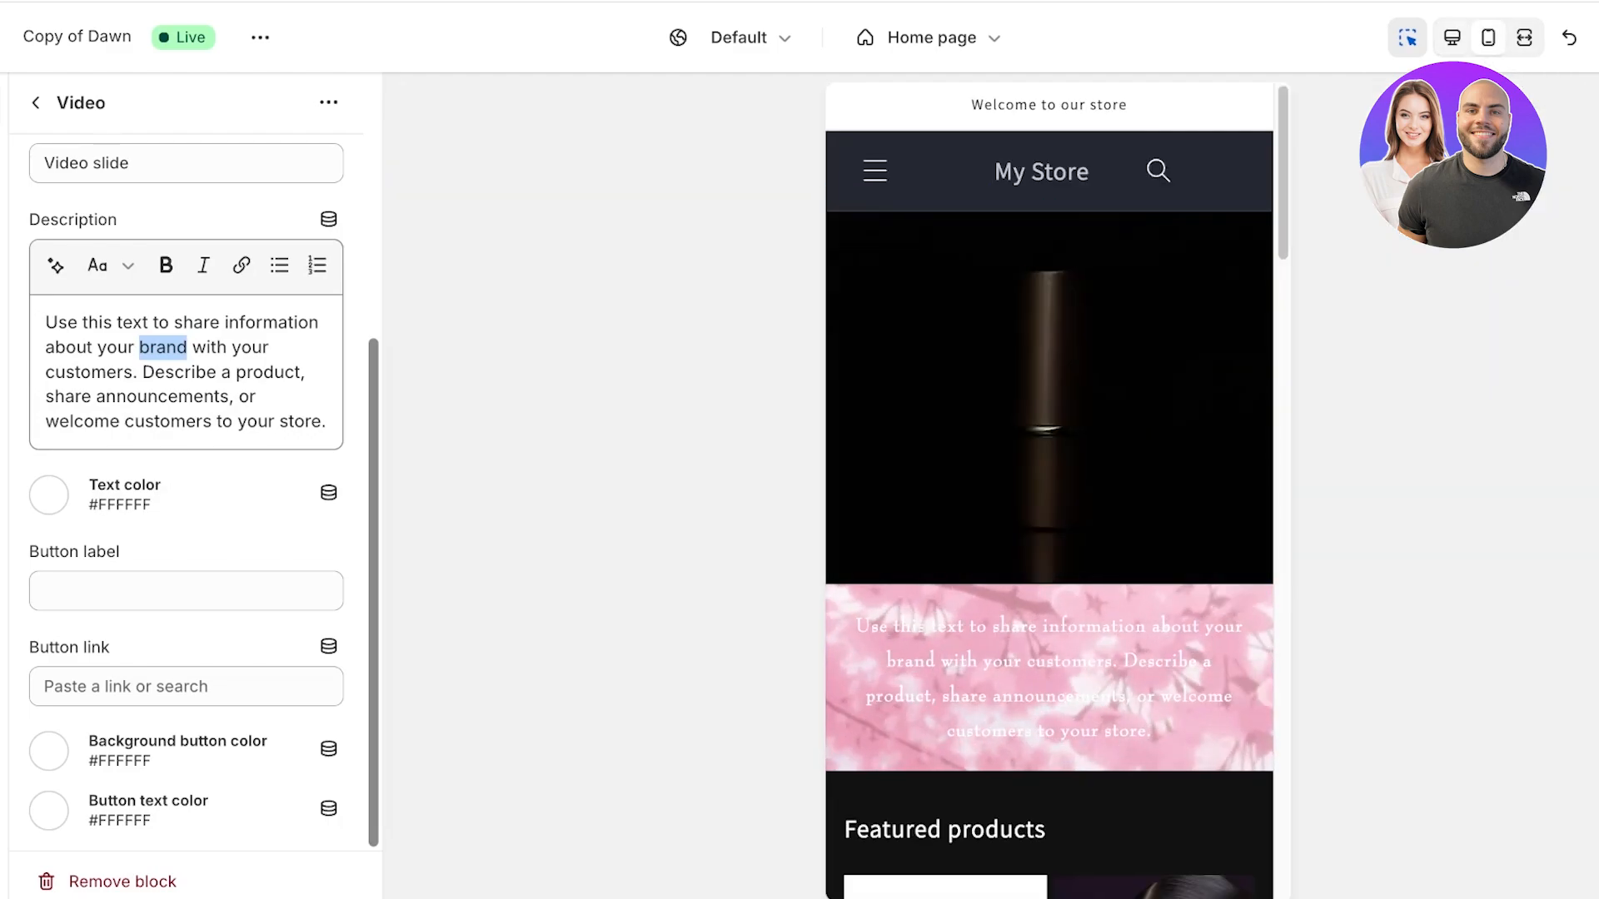
pyautogui.click(1452, 37)
# Step: Replace the Video slide block's heading with "ENJOY LUXURY" and save the changes
pyautogui.scroll(1, 186, 250)
pyautogui.tripleClick(91, 168)
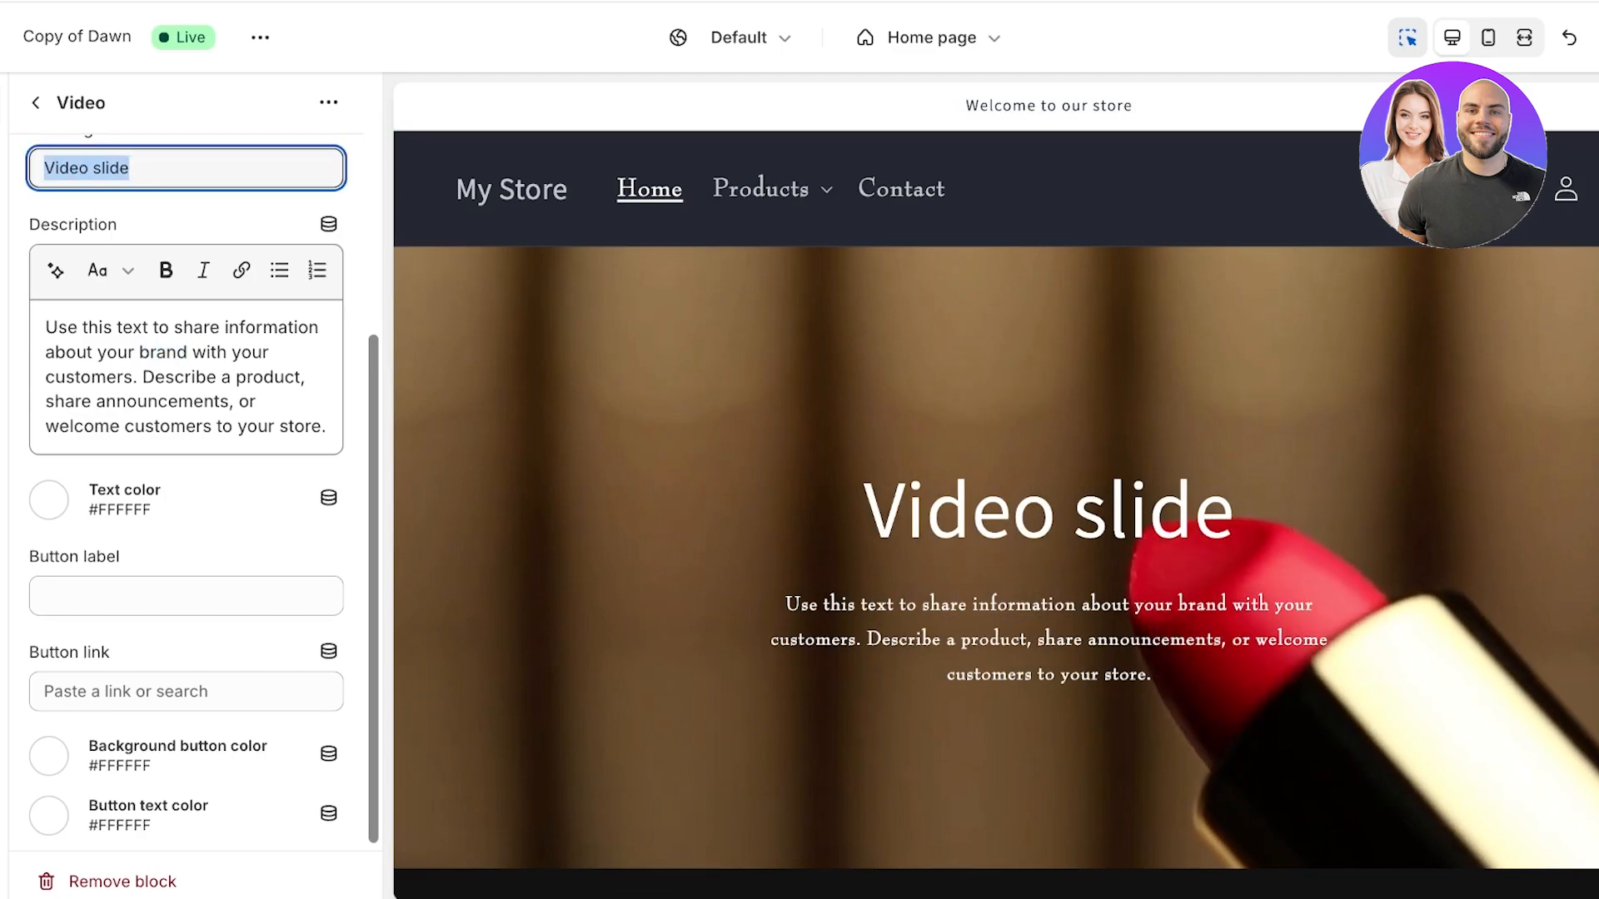
pyautogui.scroll(3, 186, 500)
pyautogui.press('BackSpace')
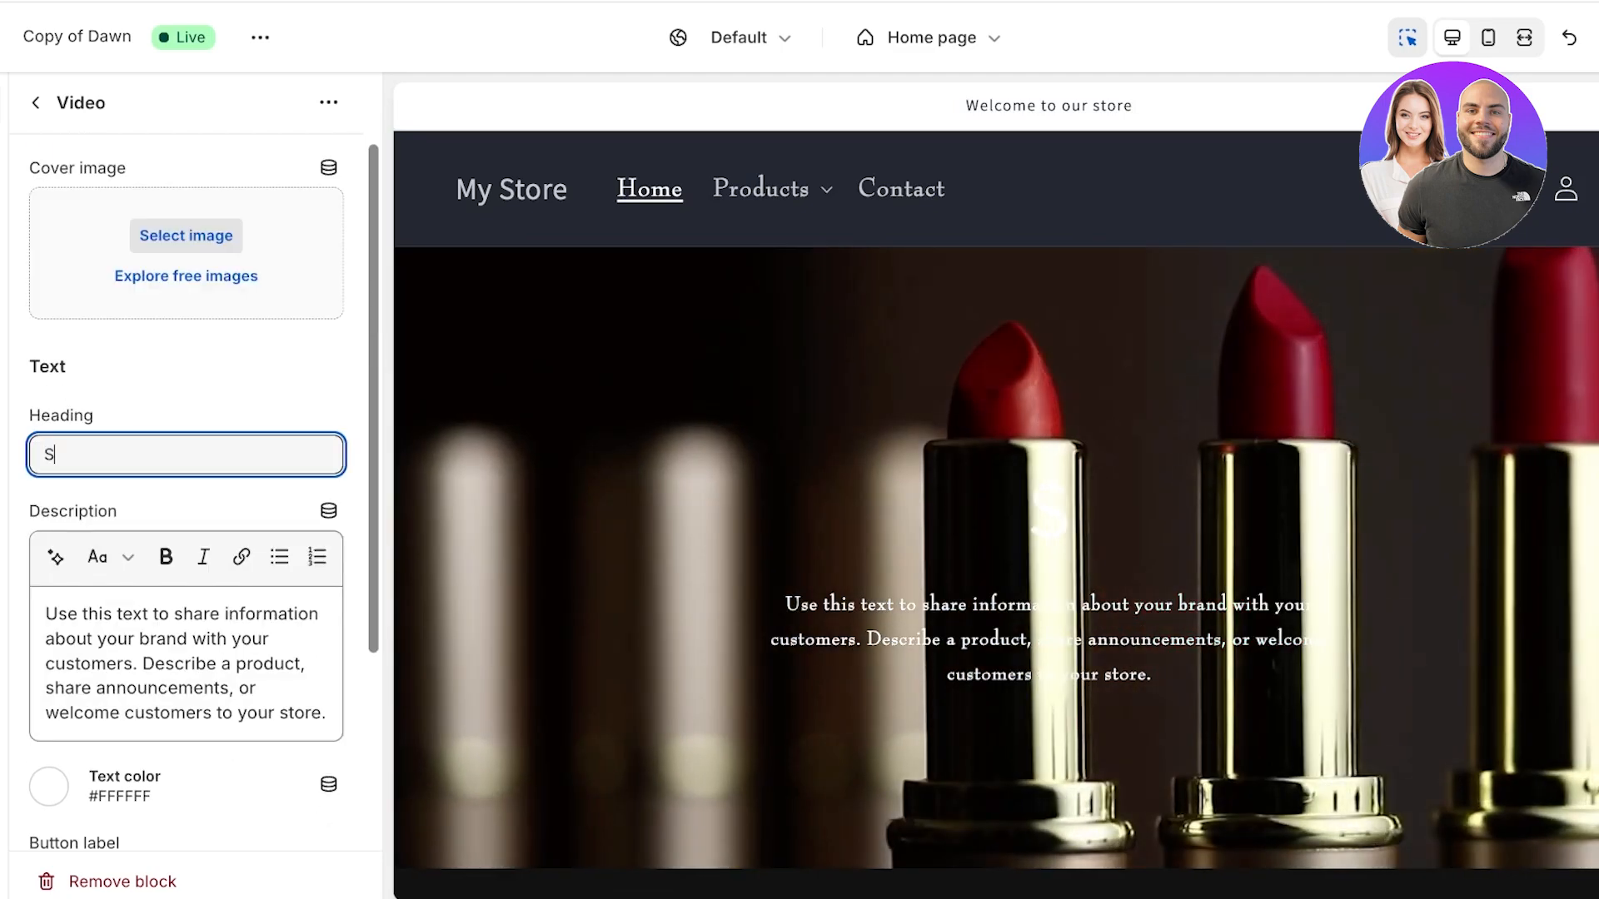
pyautogui.write('THE')
pyautogui.press('BackSpace')
pyautogui.press('BackSpace')
pyautogui.press('BackSpace')
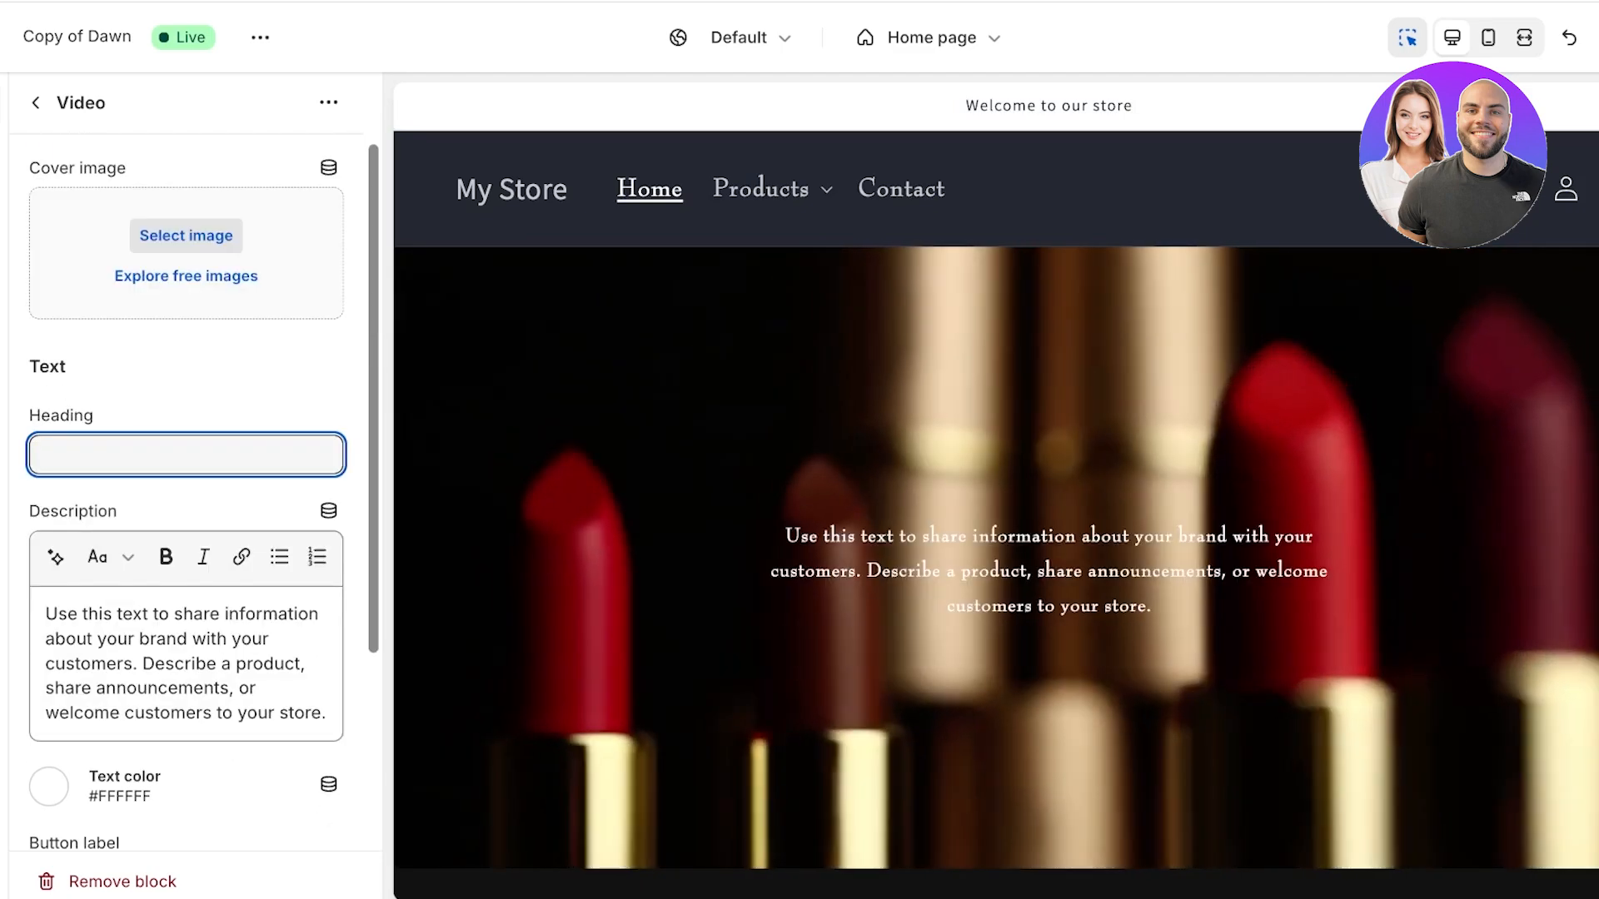
pyautogui.write('ENJOY LUXURY')
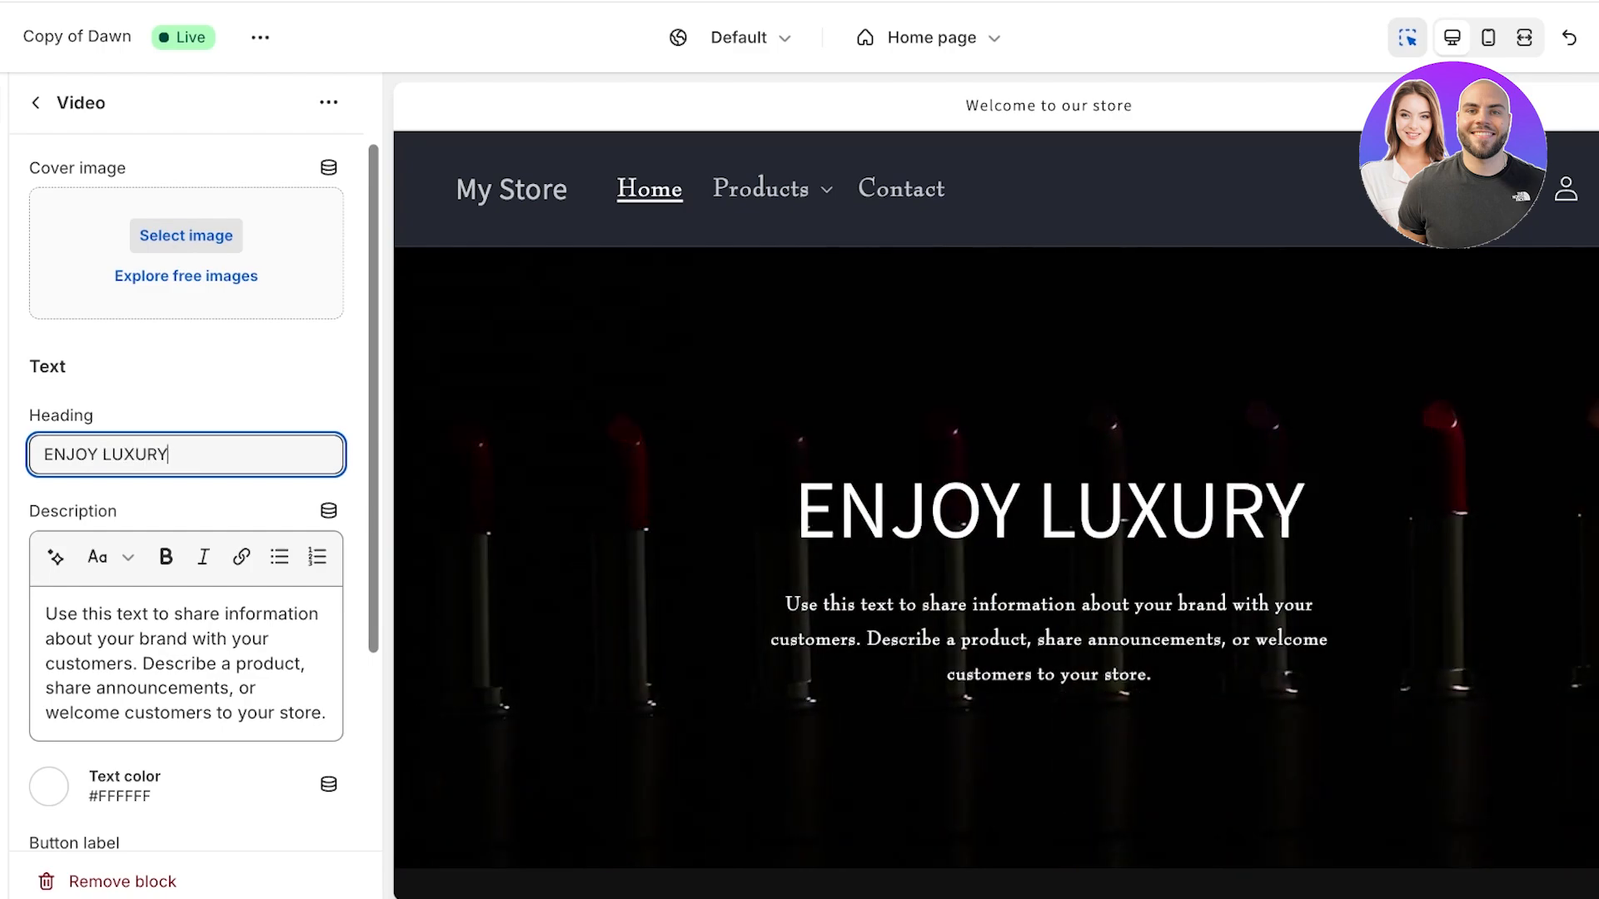
pyautogui.moveTo(140, 639); pyautogui.dragTo(238, 689)
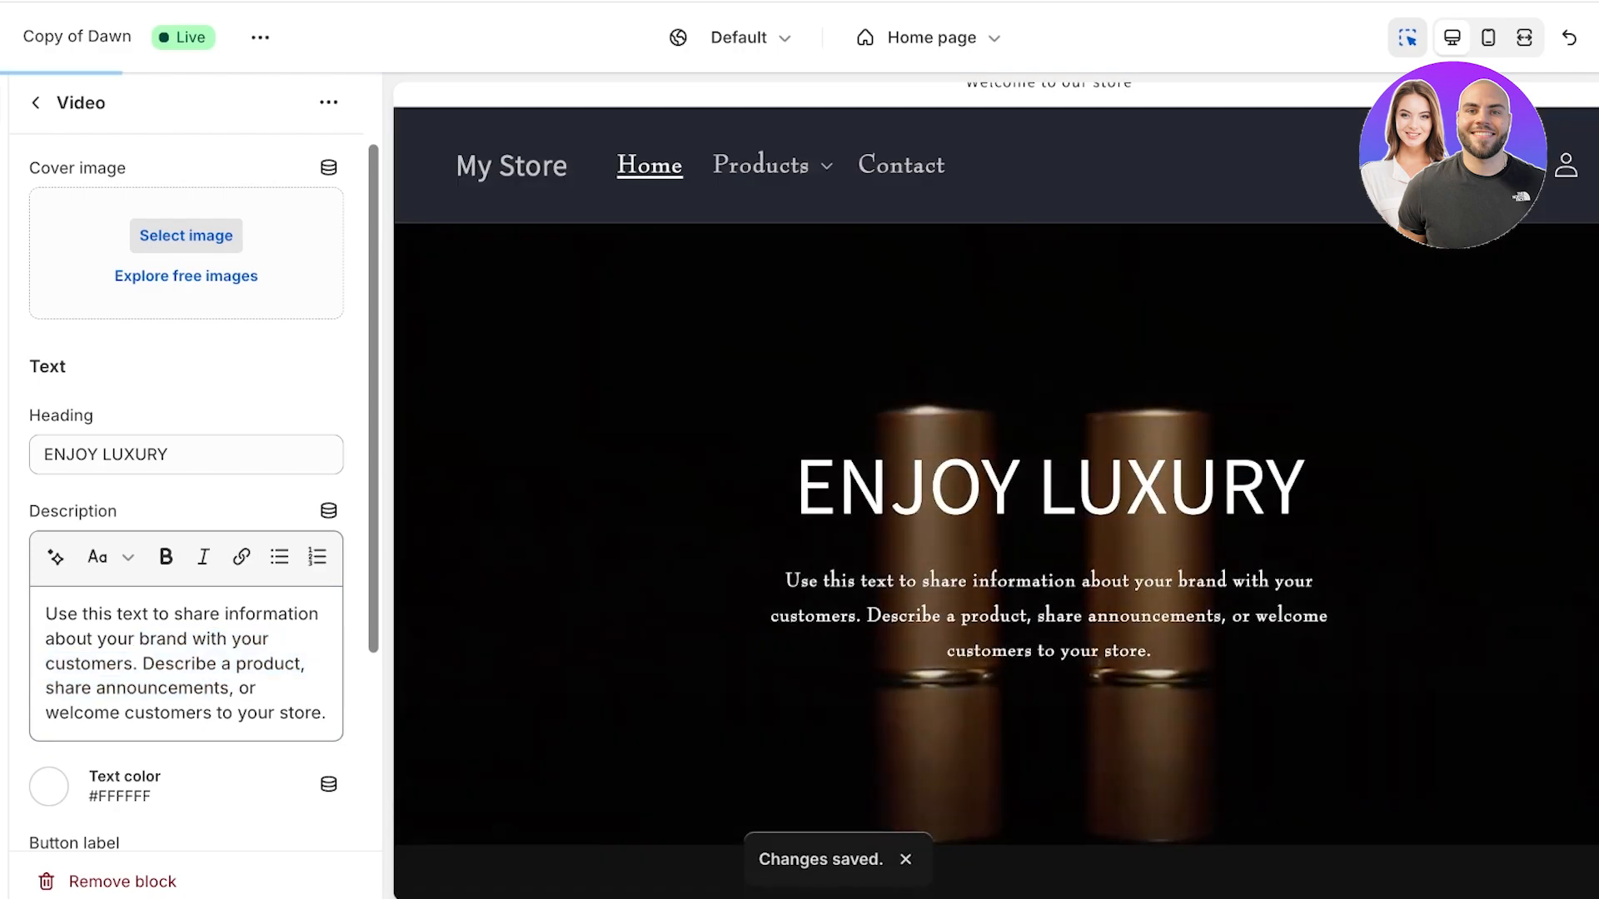
# Step: Check the saved video section in the mobile and desktop previews and exit the customizer
pyautogui.click(1488, 38)
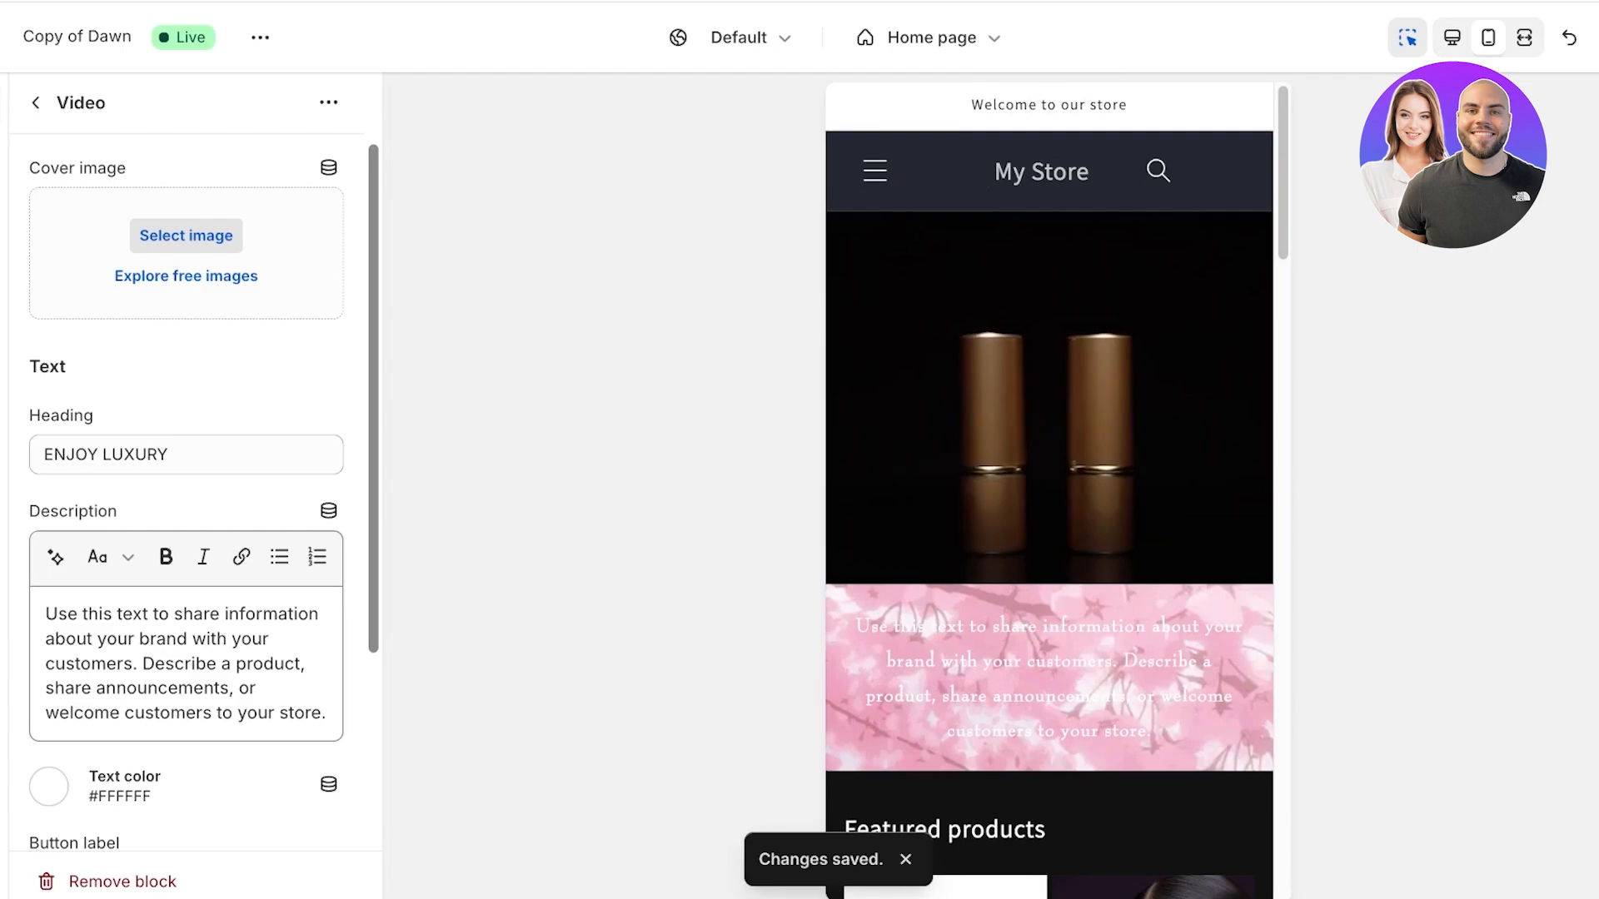
pyautogui.click(1452, 37)
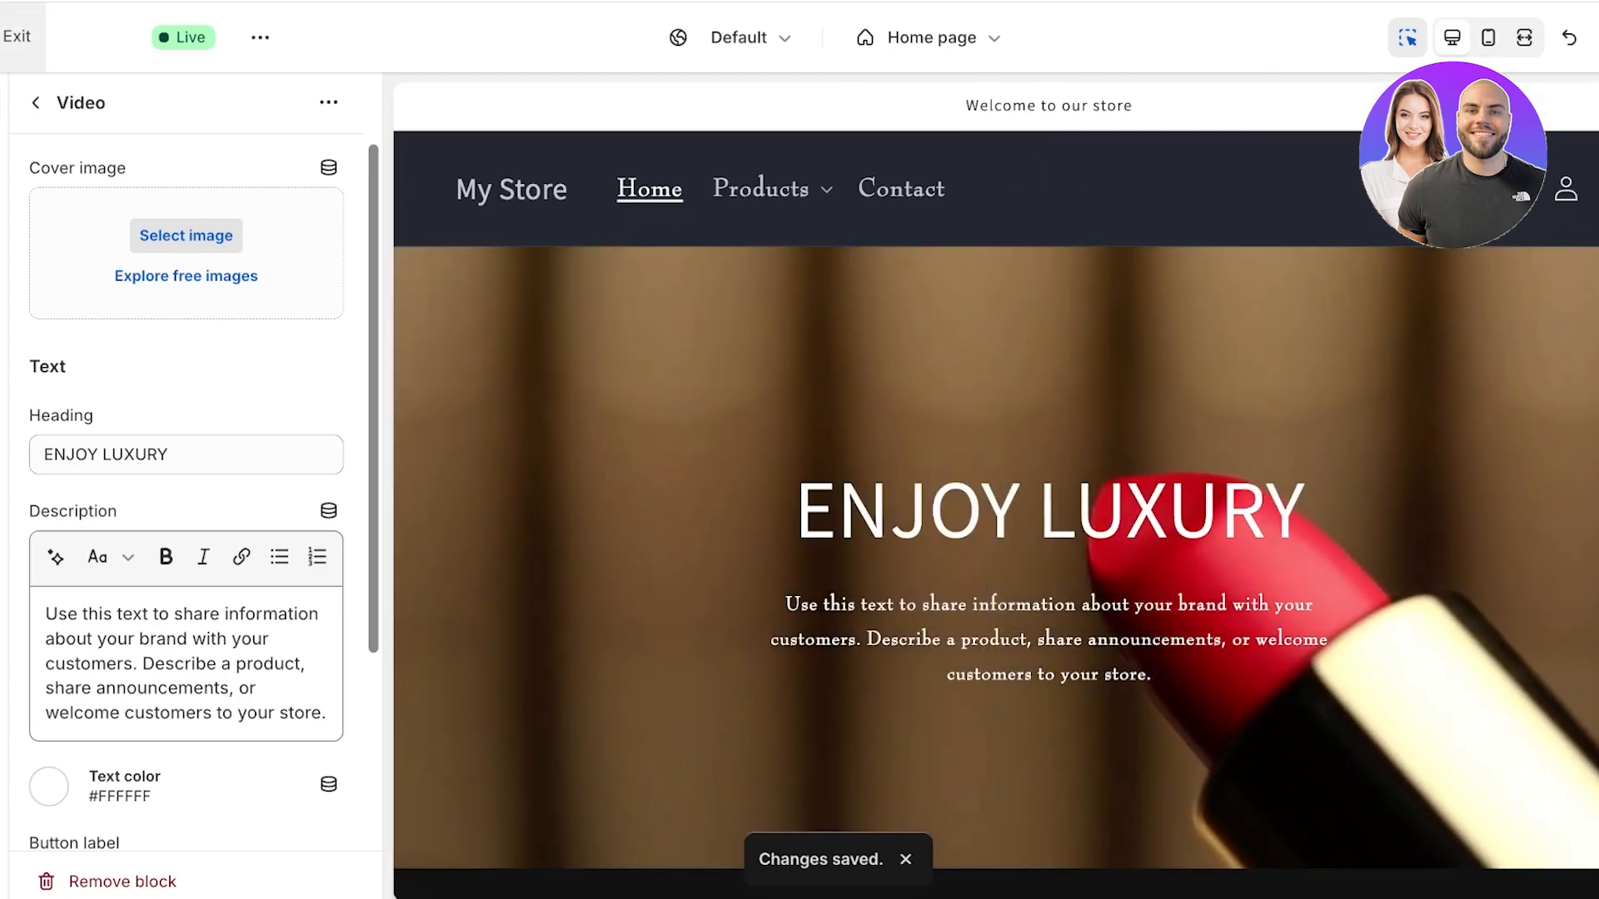
pyautogui.click(17, 36)
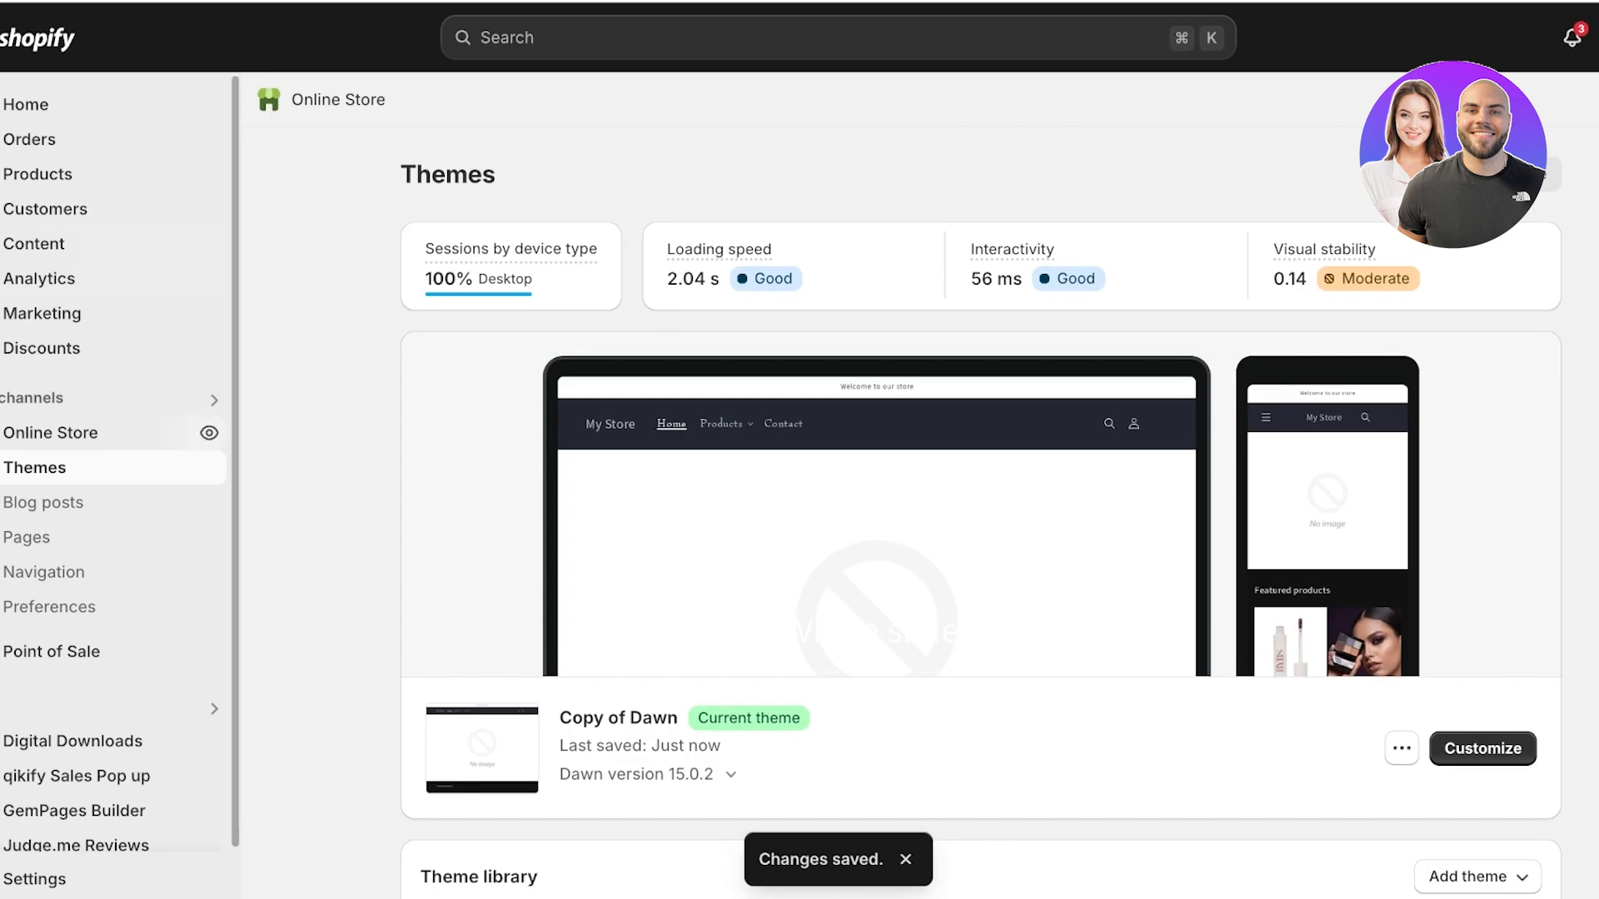
# Step: Open the code editor for the Copy of Dawn theme, close video-background.liquid and collapse the layout and templates folders
pyautogui.scroll(-3, 981, 483)
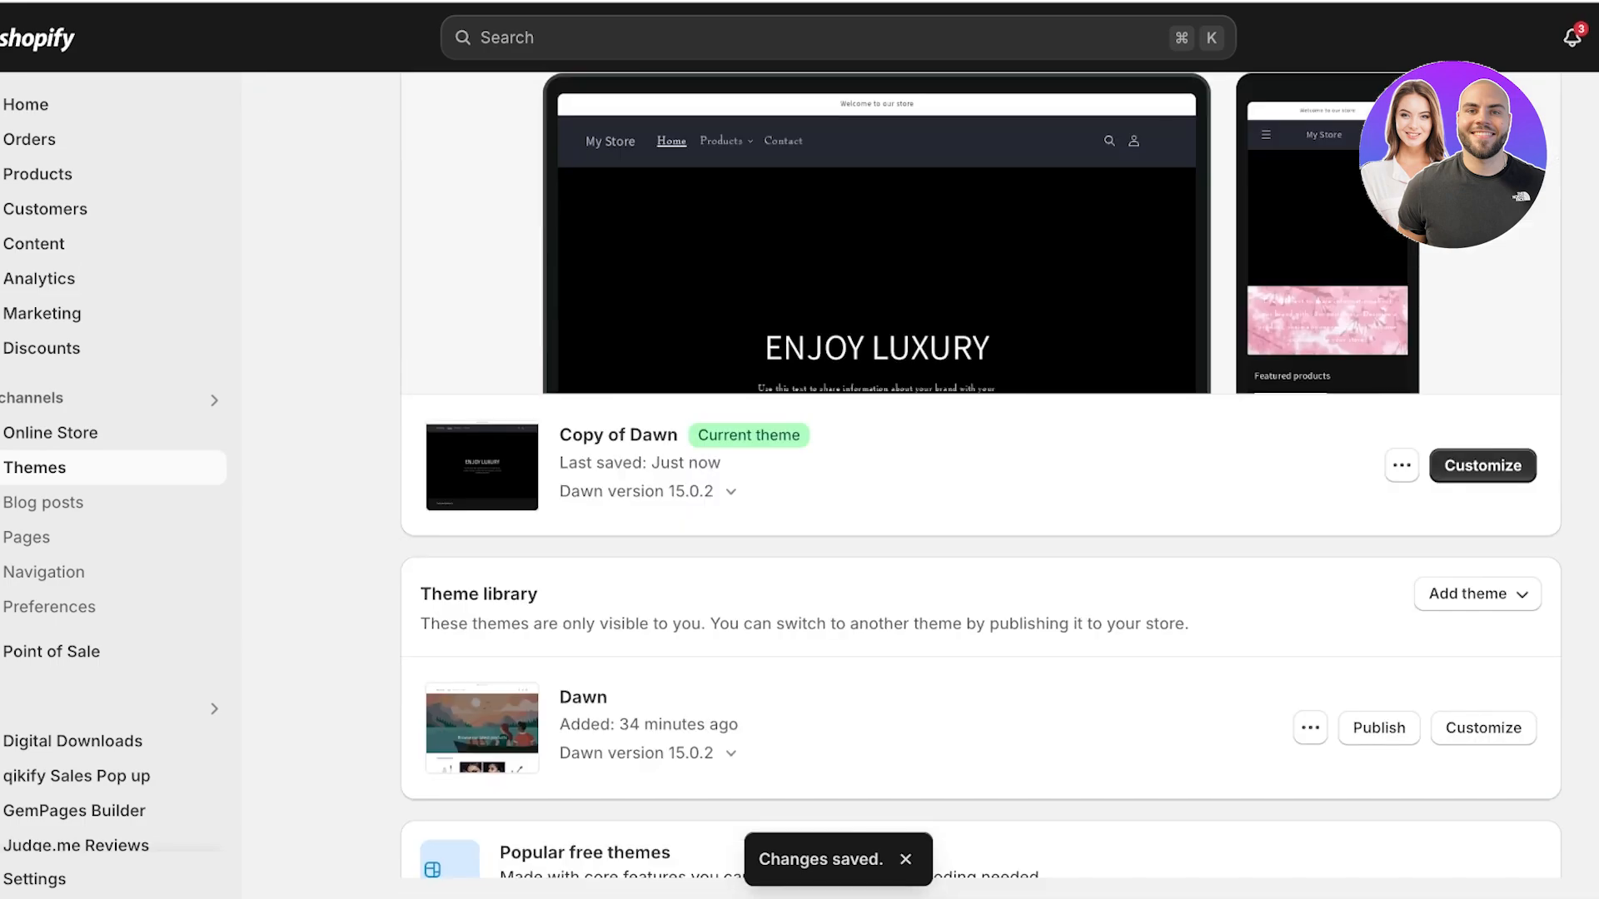
pyautogui.click(1402, 466)
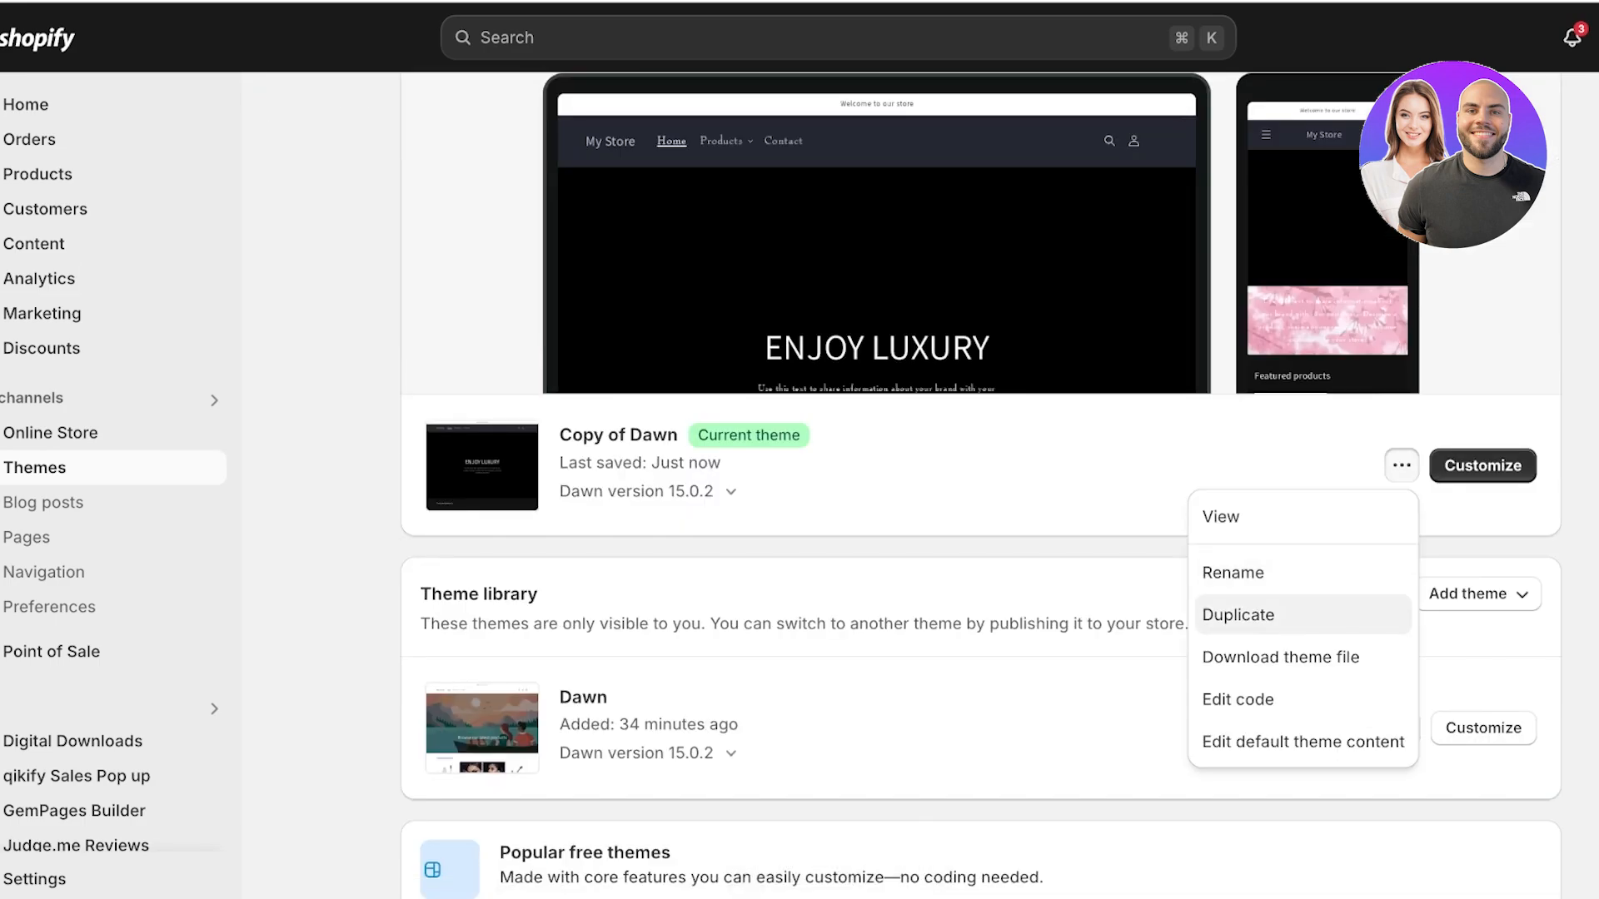
pyautogui.click(1238, 696)
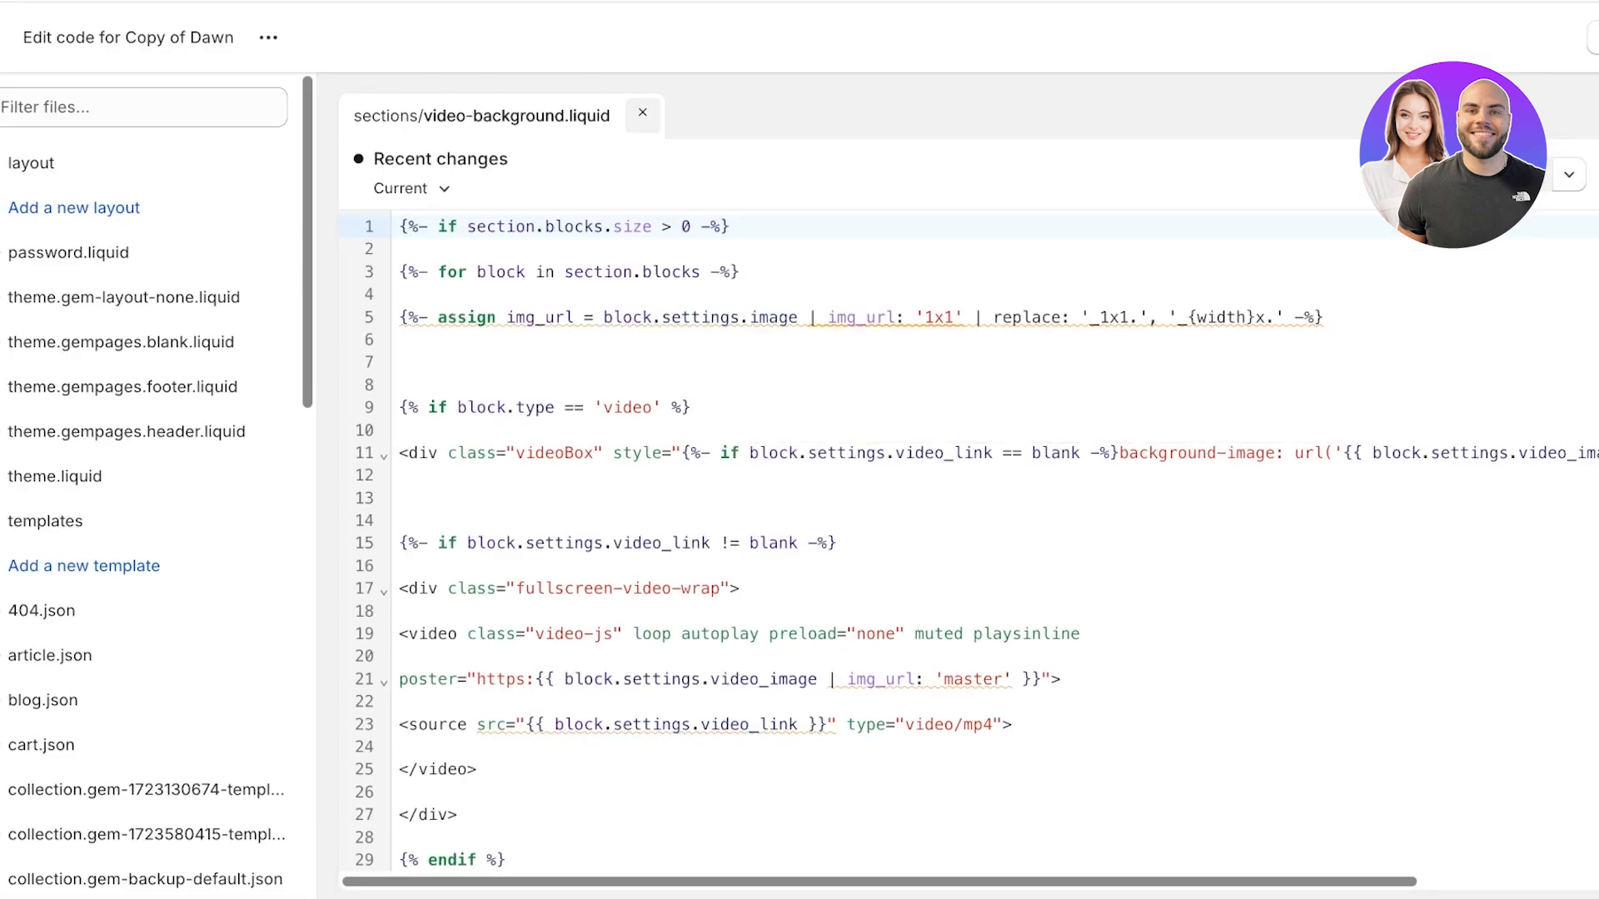
pyautogui.click(642, 114)
pyautogui.click(32, 164)
pyautogui.click(45, 207)
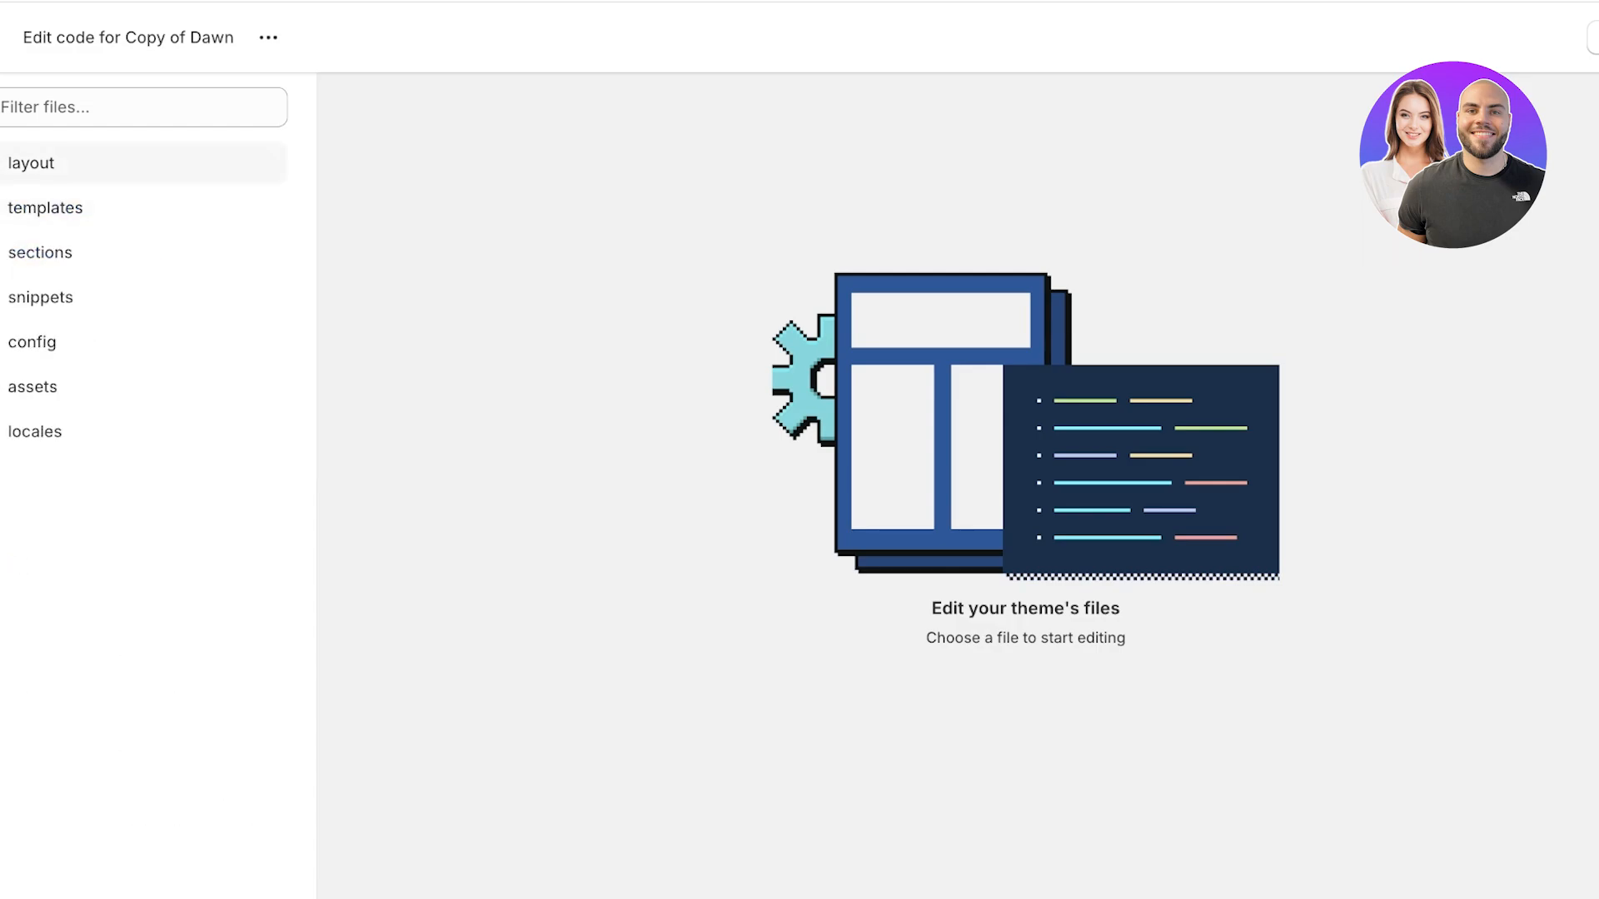
# Step: Filter the theme files for base.css, open it and prepare a blank line after its last rule
pyautogui.click(67, 108)
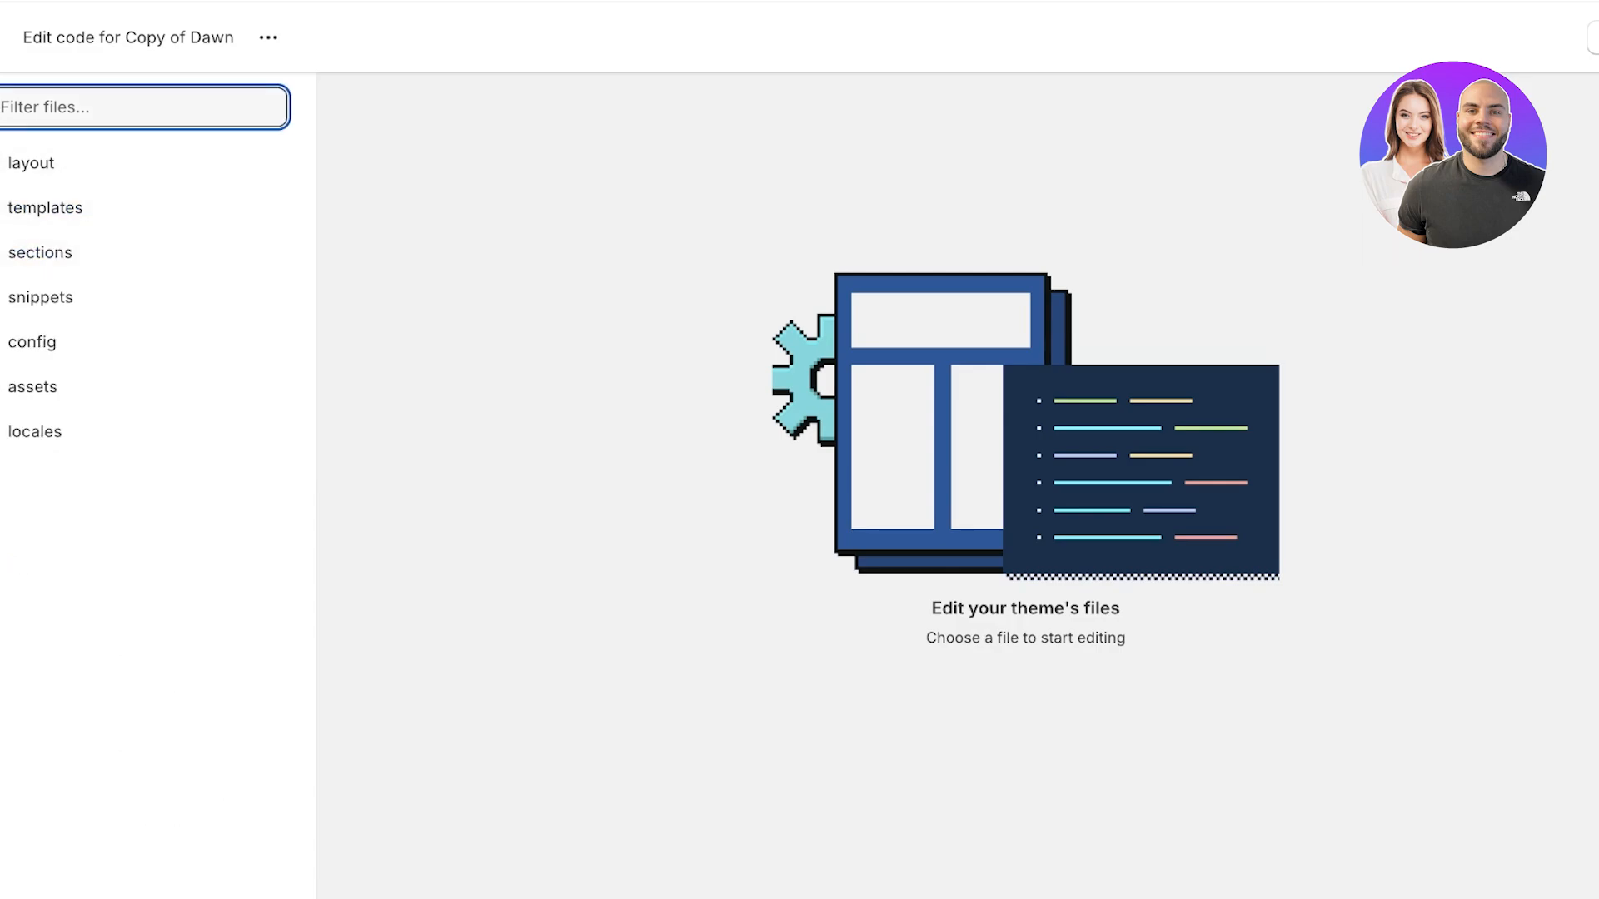
pyautogui.write('base.css')
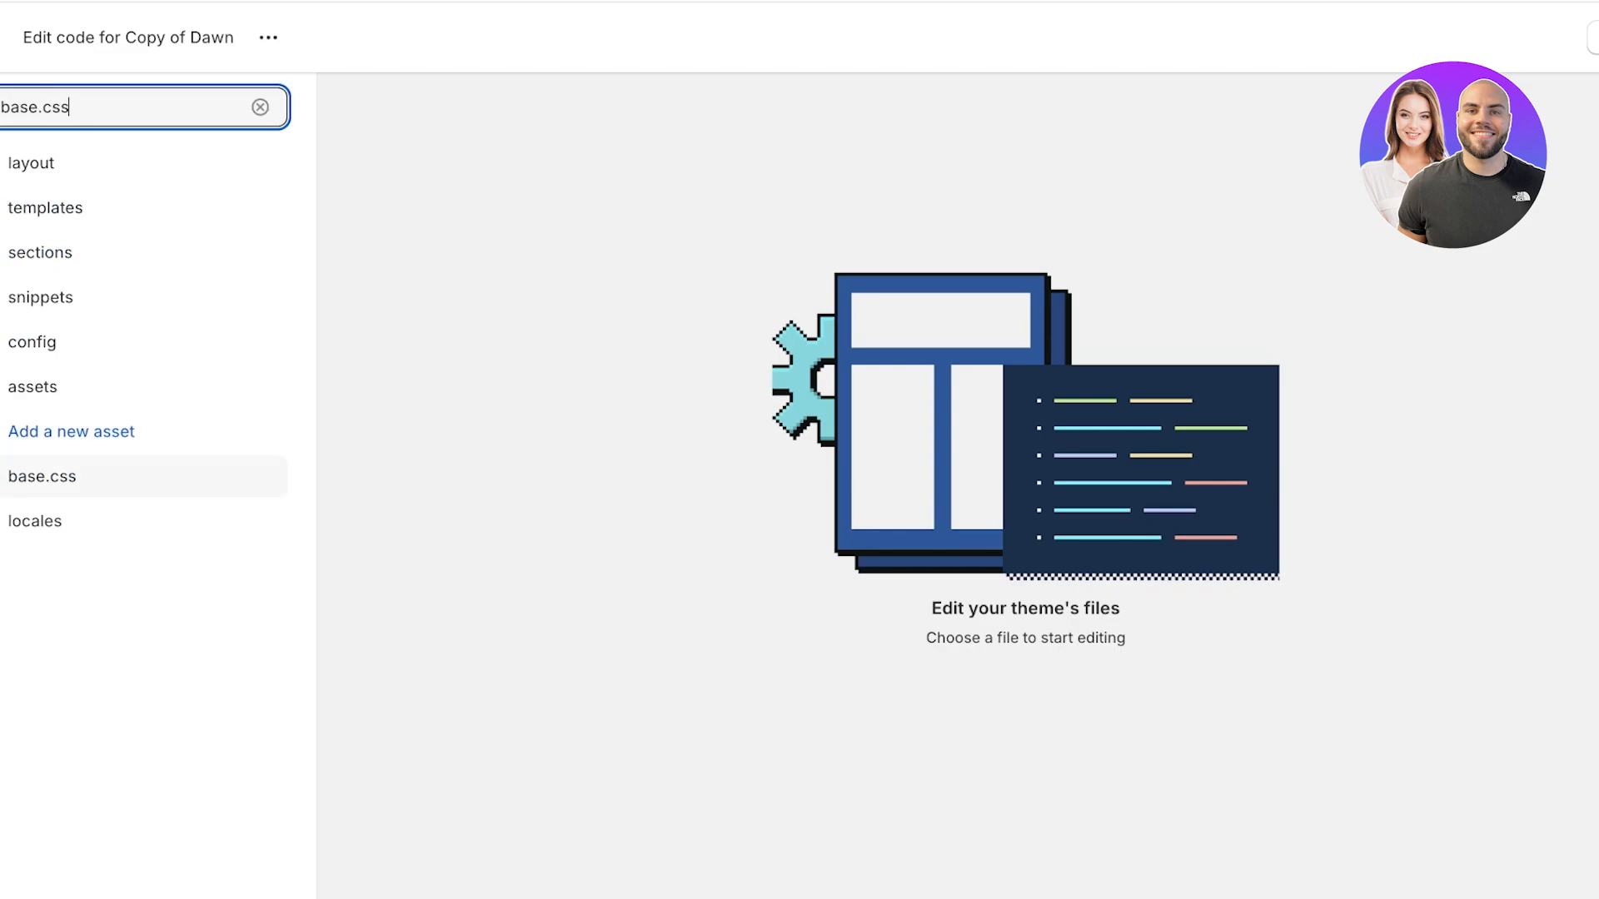
pyautogui.click(41, 476)
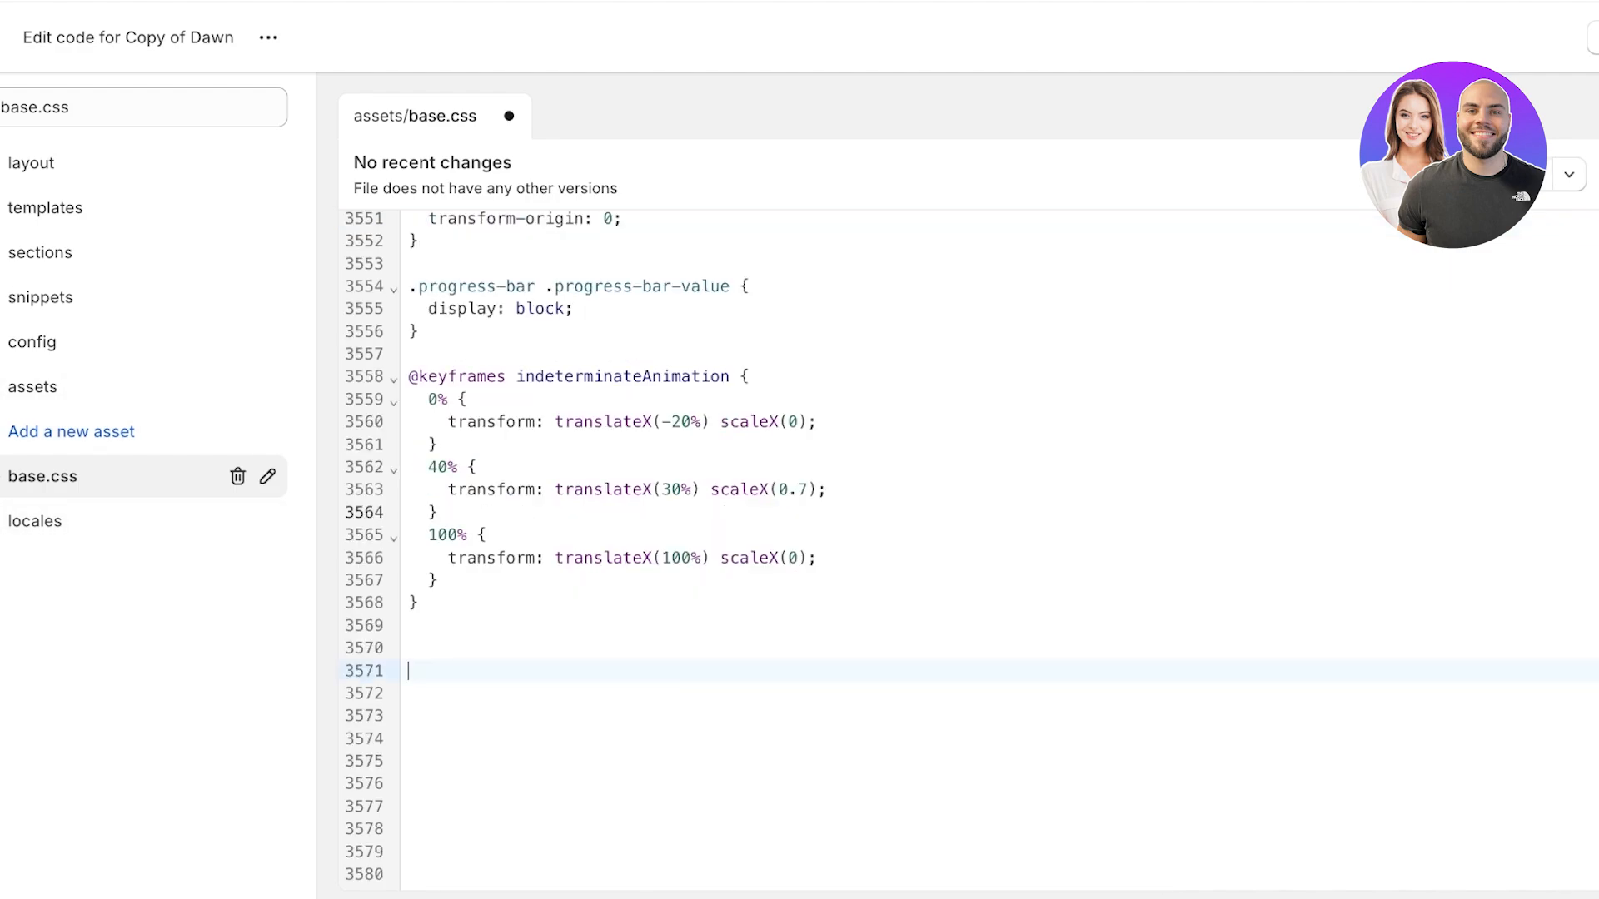
pyautogui.press('BackSpace')
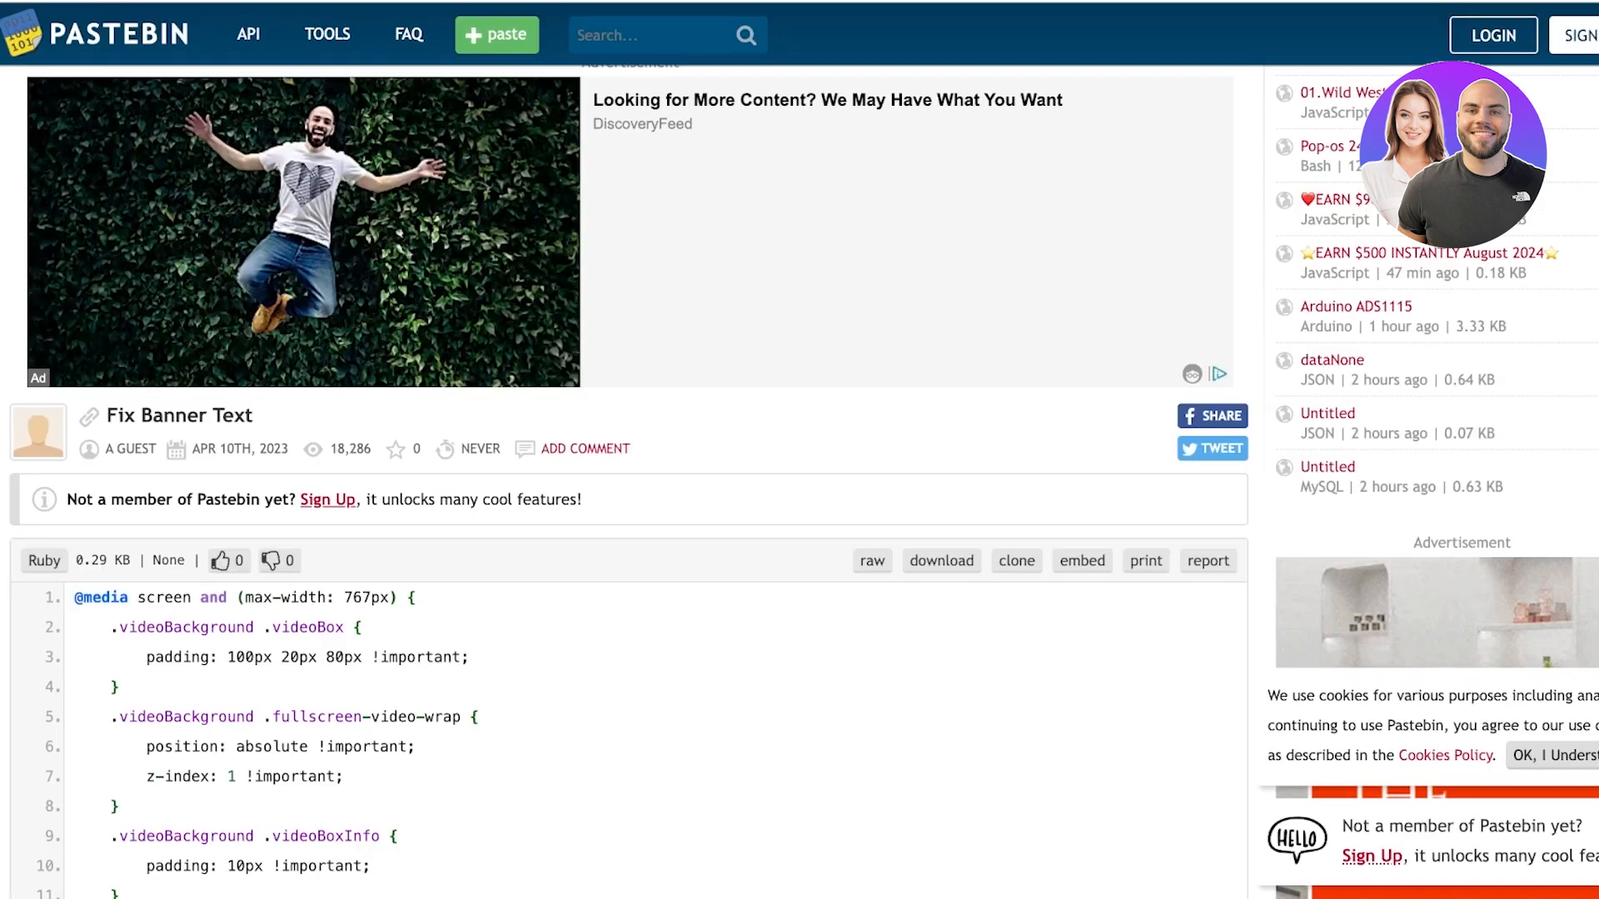
# Step: Copy the whole "Fix Banner Text" CSS from its Pastebin page, paste it at the end of base.css and save the file
pyautogui.scroll(-3, 629, 483)
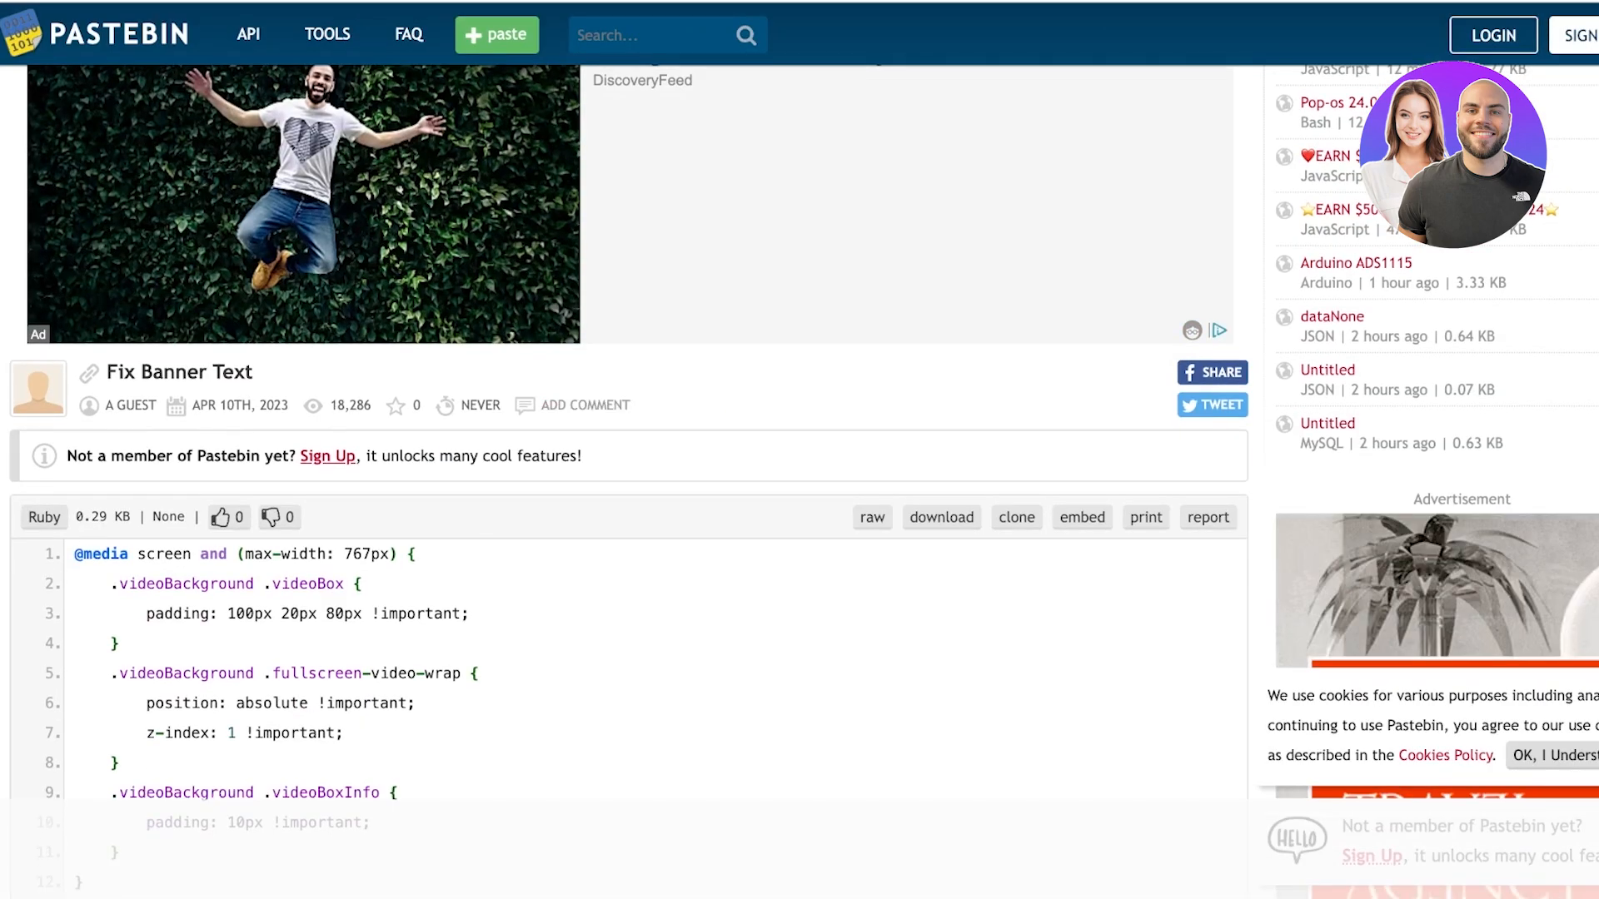
pyautogui.moveTo(74, 310); pyautogui.dragTo(79, 668)
pyautogui.hotkey('ctrl', 'c')
pyautogui.scroll(-4, 629, 374)
pyautogui.scroll(1, 629, 374)
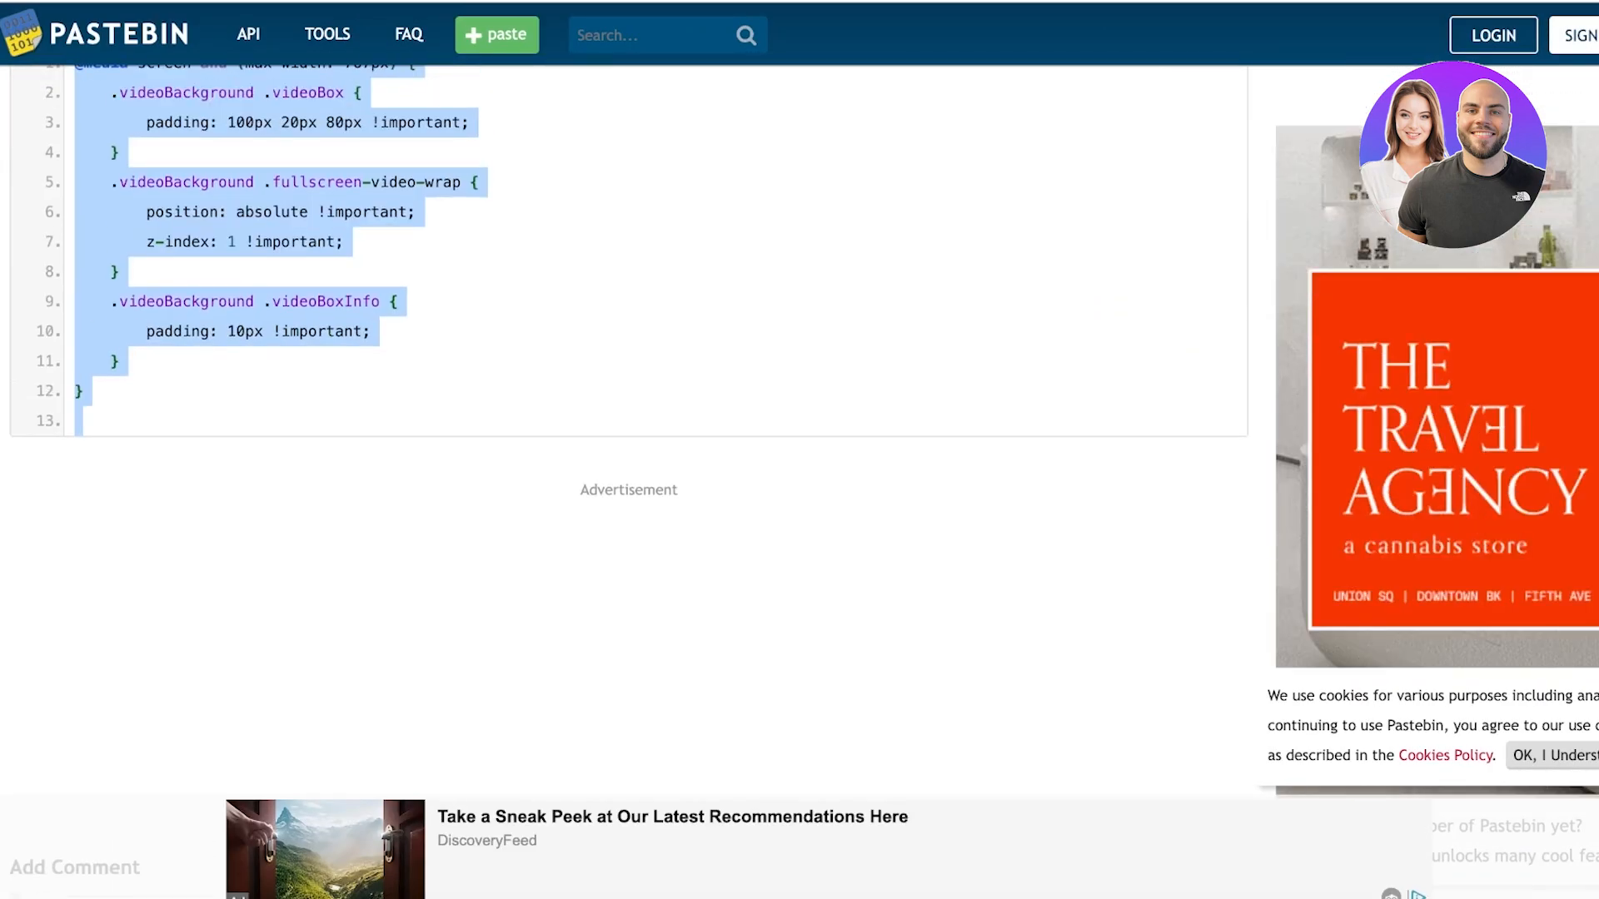
pyautogui.scroll(3, 629, 375)
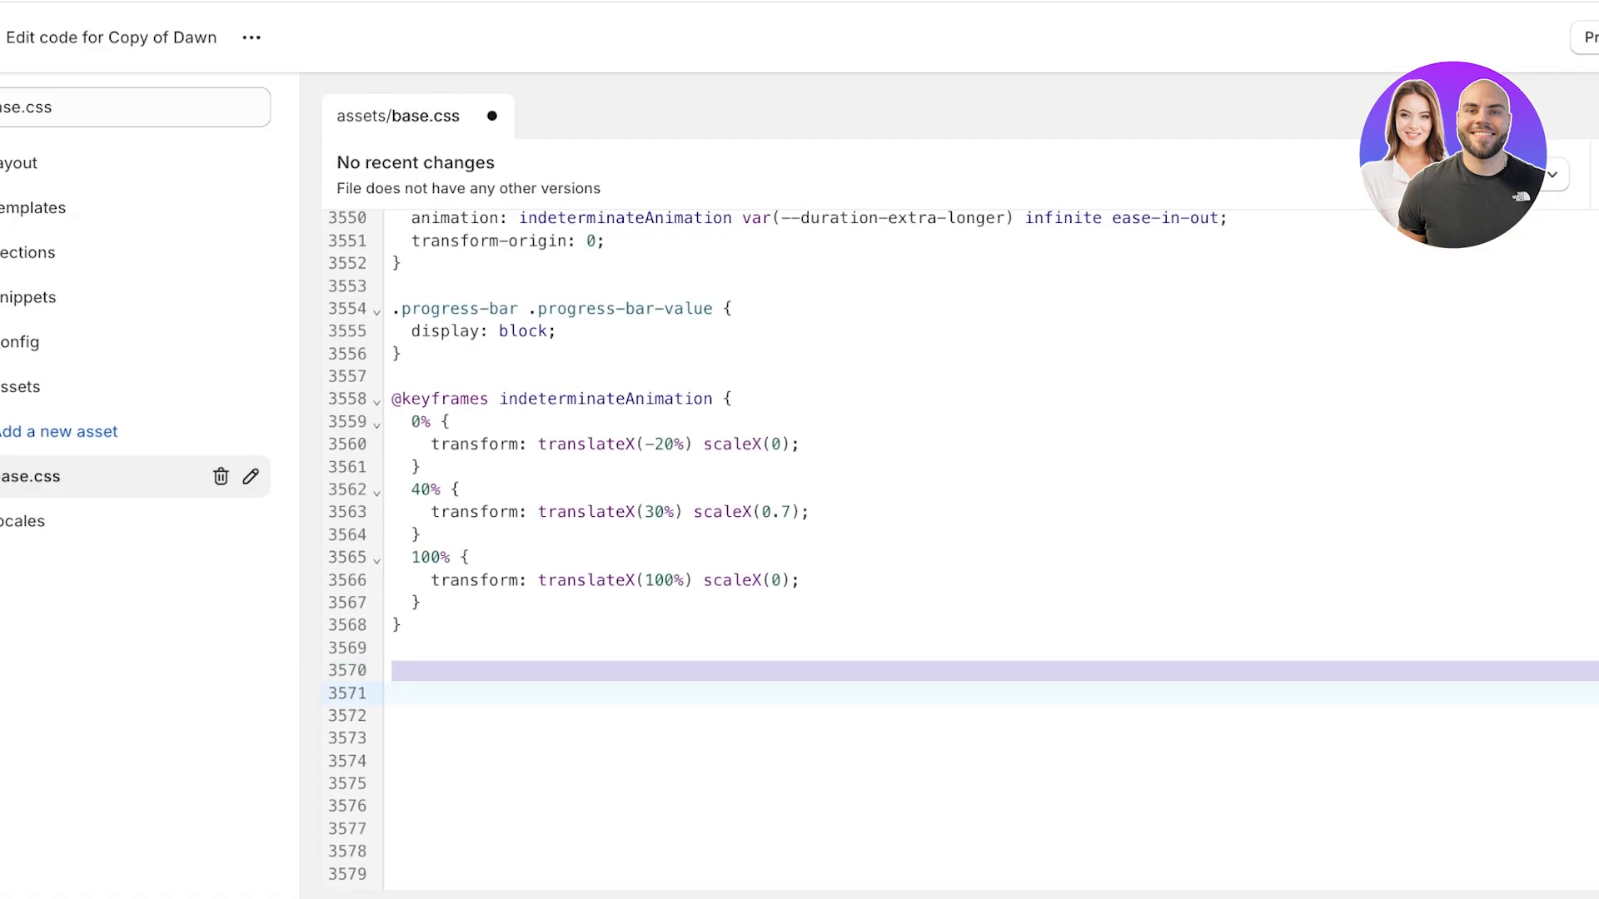
pyautogui.hotkey('ctrl', 'v')
pyautogui.hotkey('ctrl', 's')
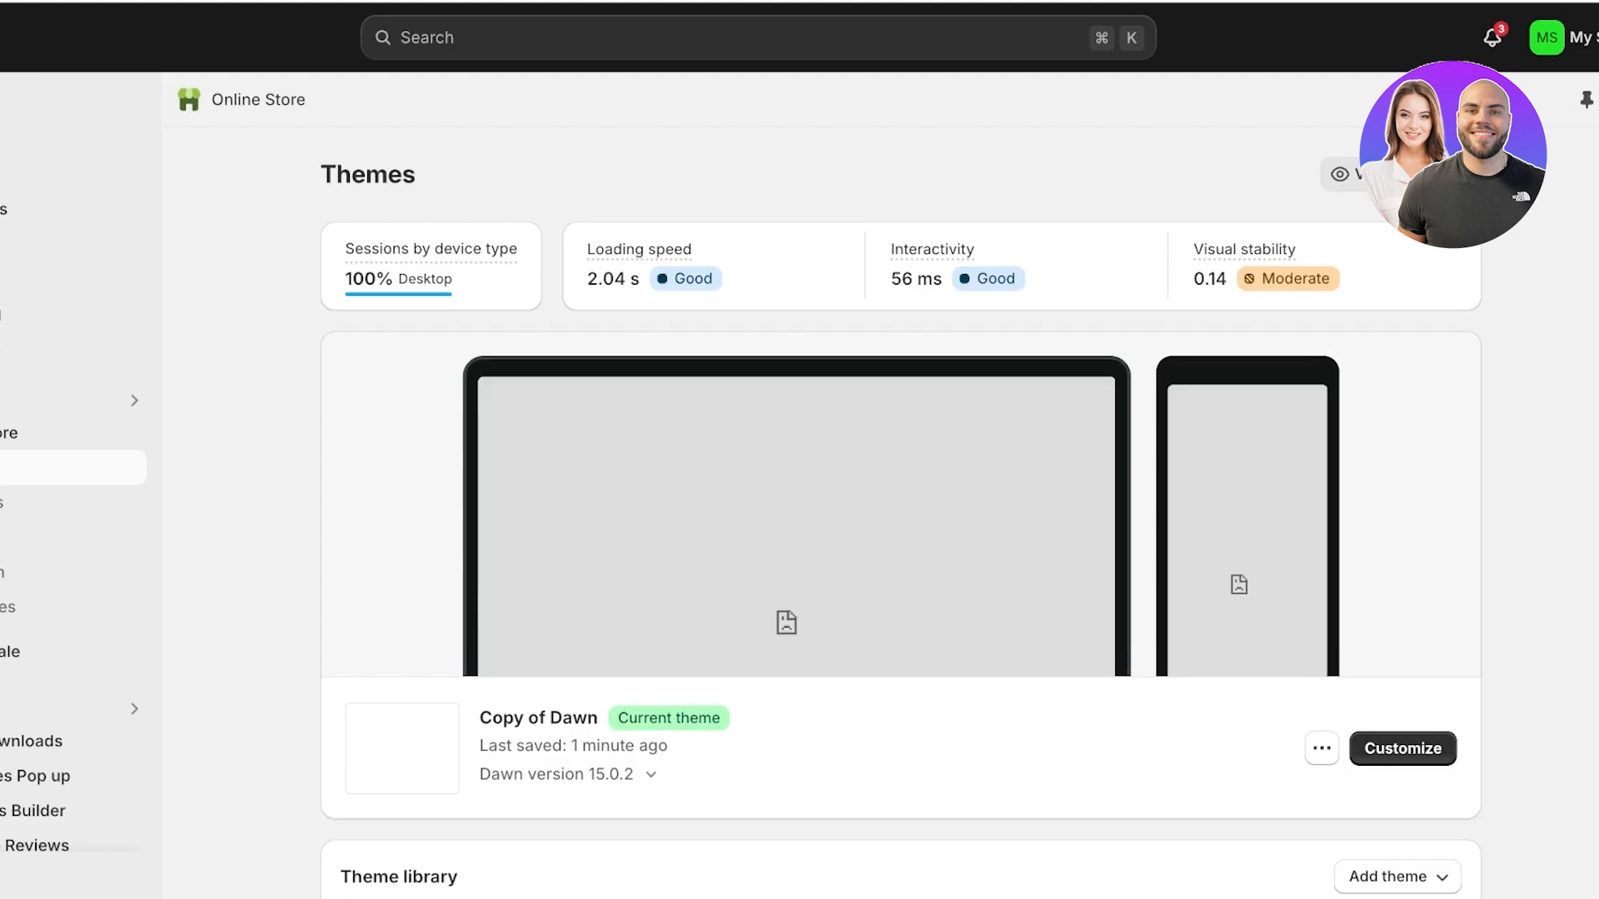
# Step: Open the customizer for Copy of Dawn and compare the video section's heading text in the mobile and desktop previews
pyautogui.click(1403, 748)
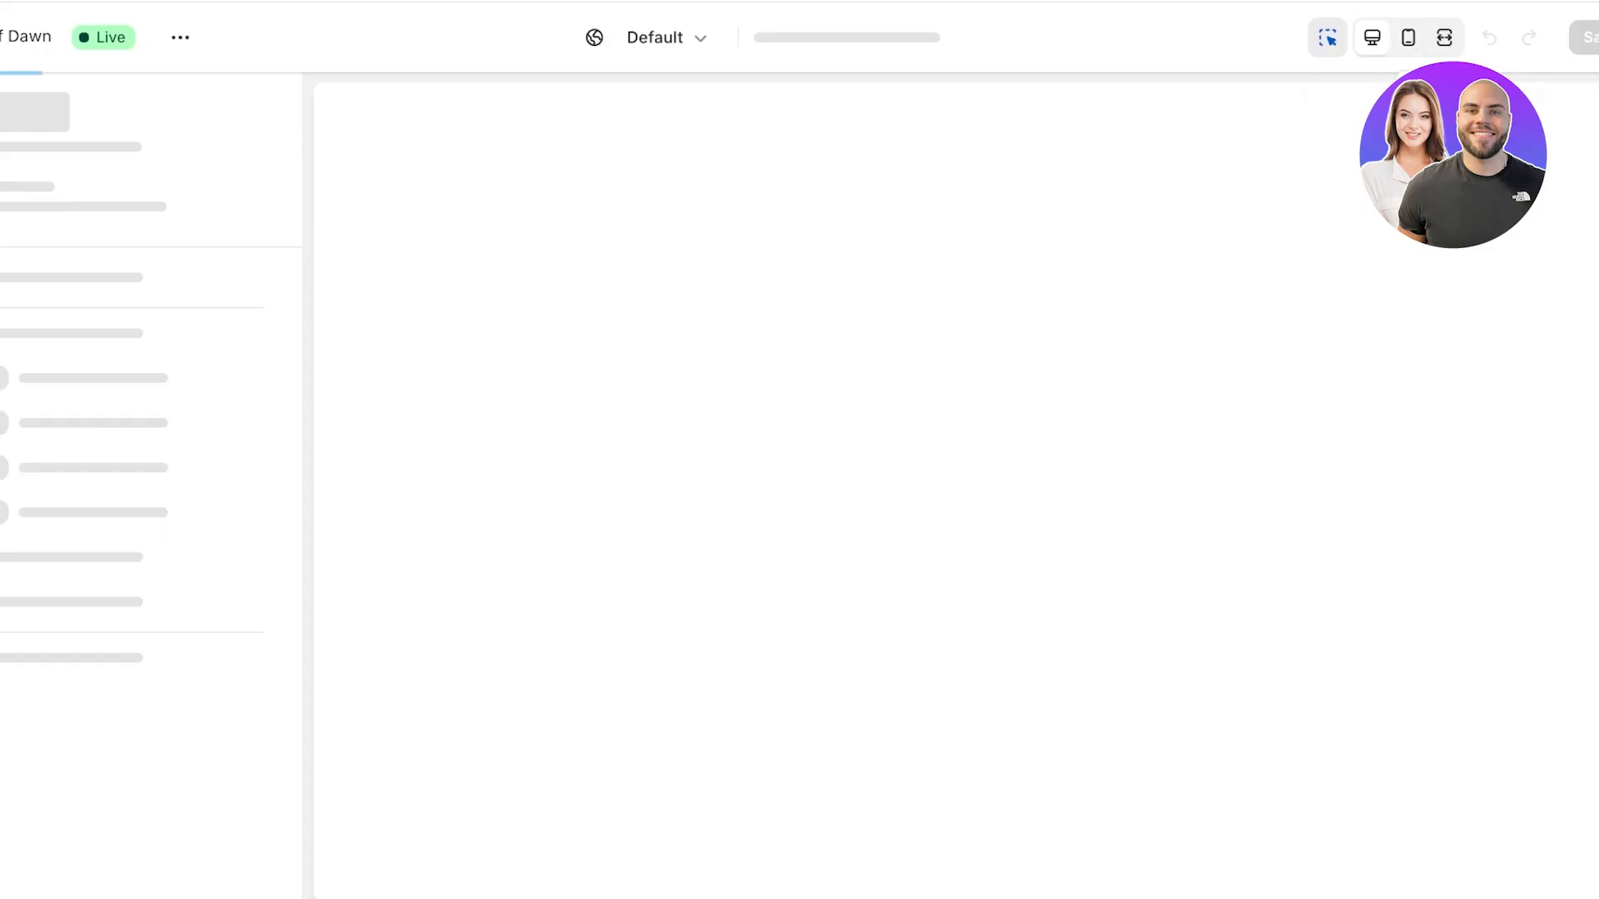
pyautogui.click(1407, 38)
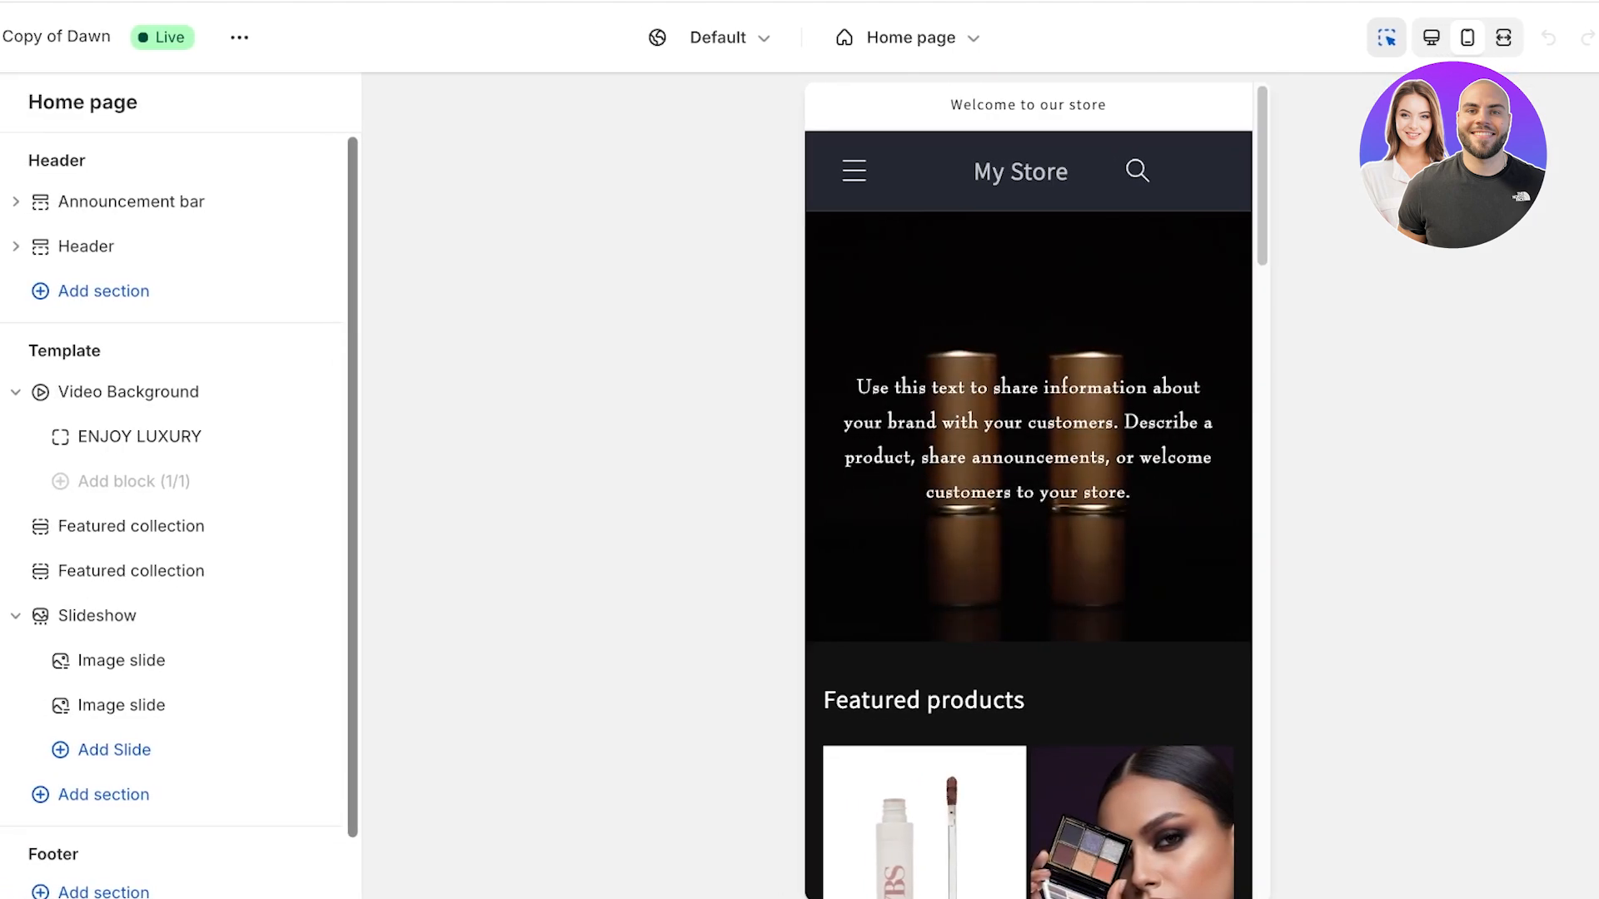
pyautogui.click(1372, 38)
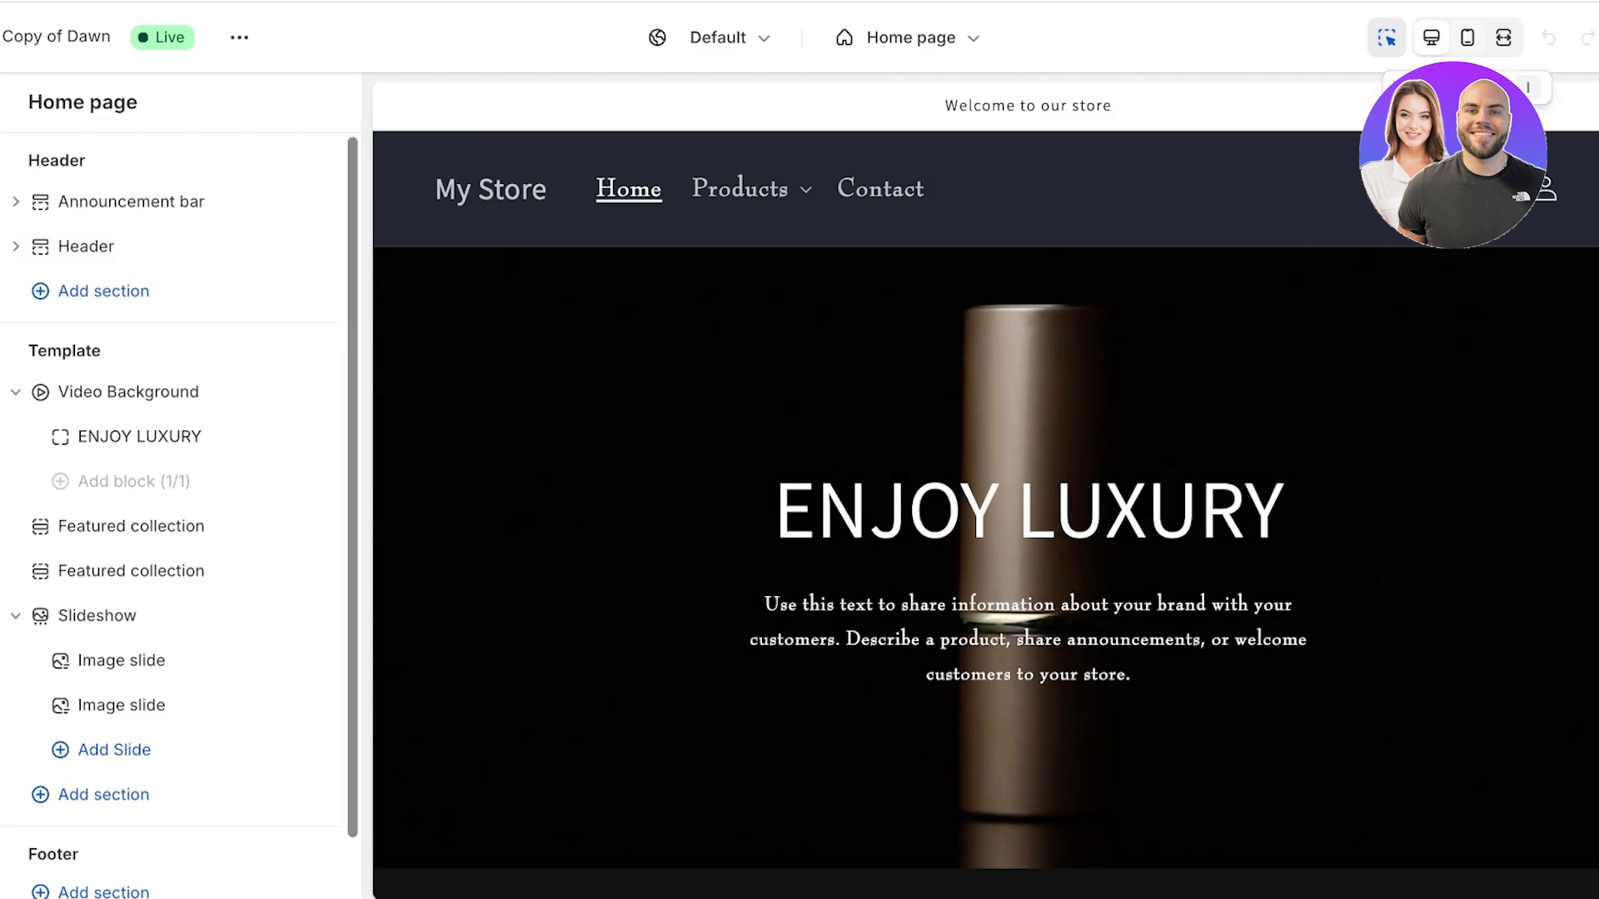
pyautogui.click(1467, 37)
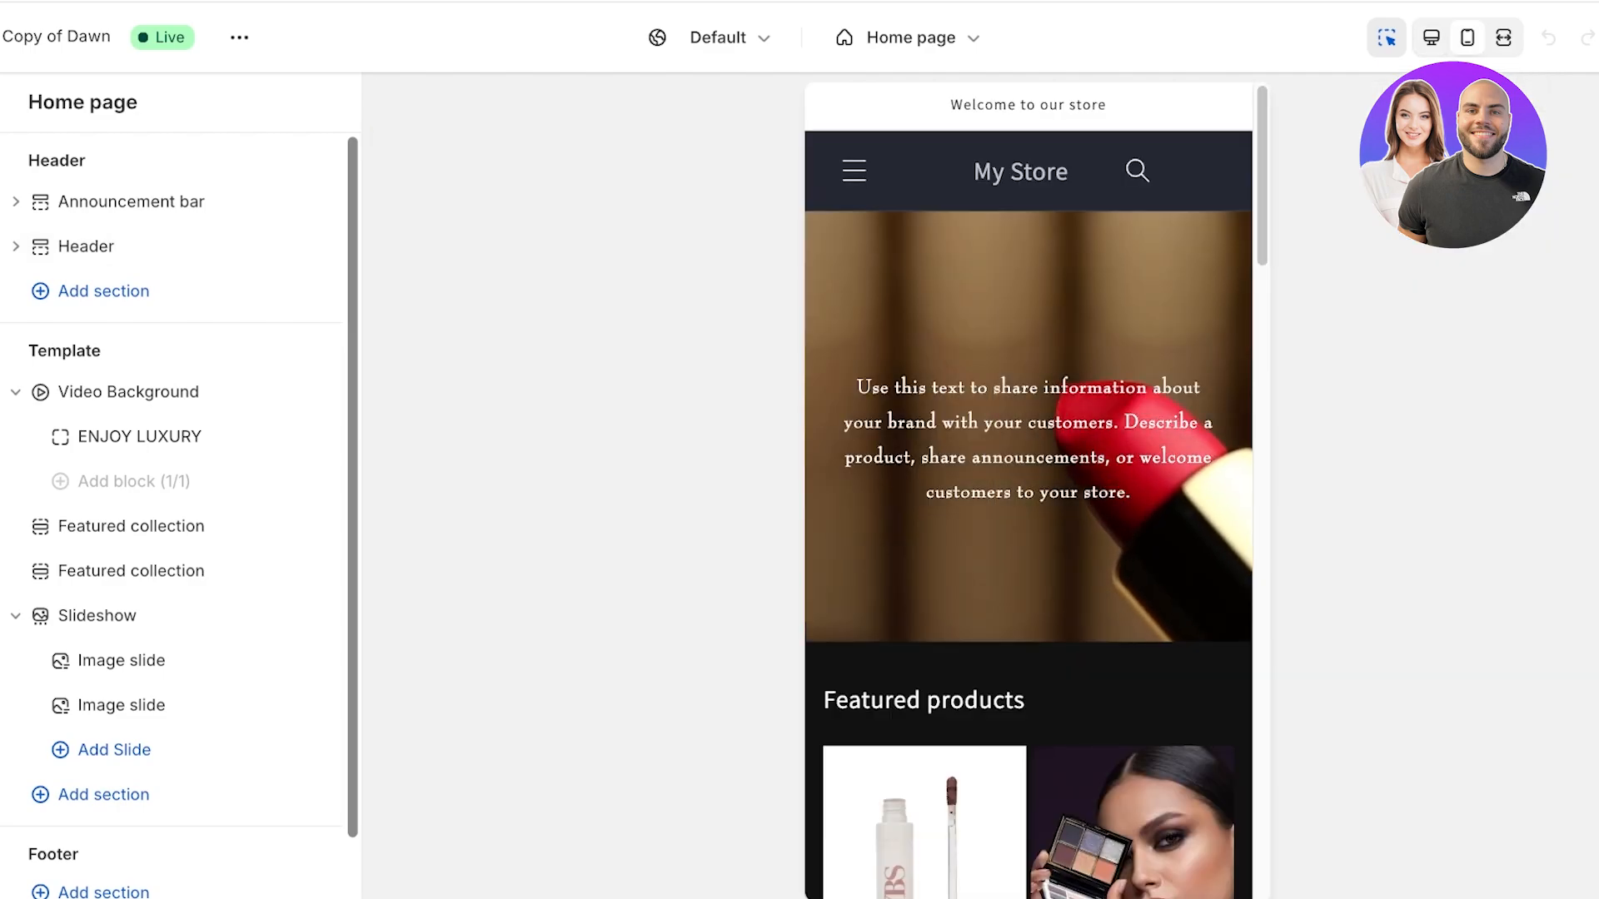
pyautogui.click(1431, 37)
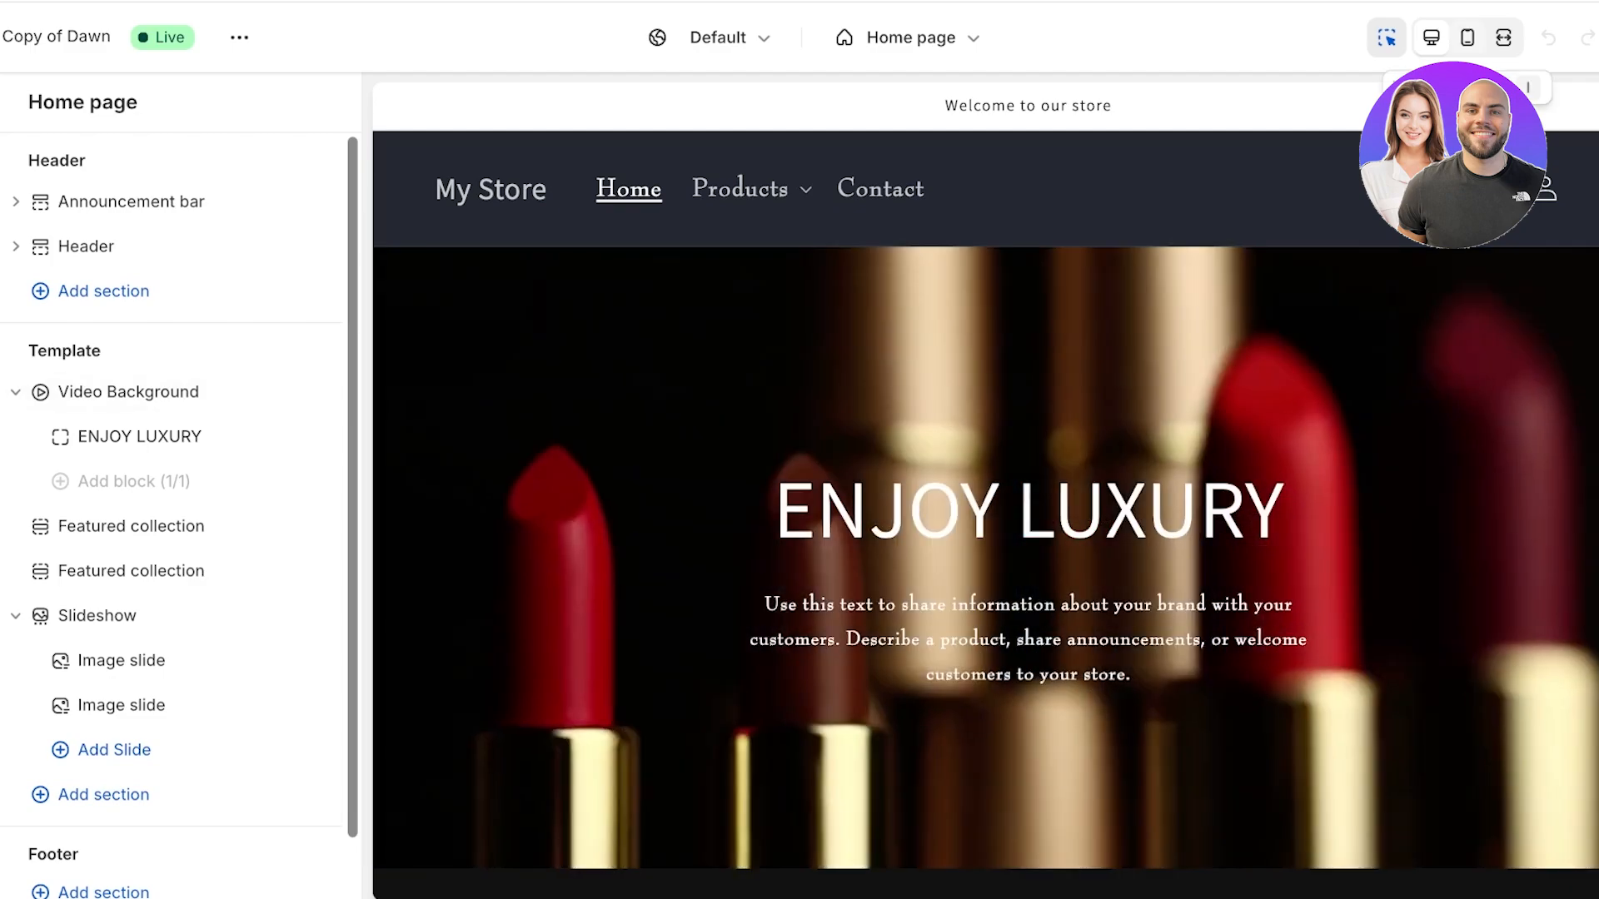
pyautogui.click(1467, 38)
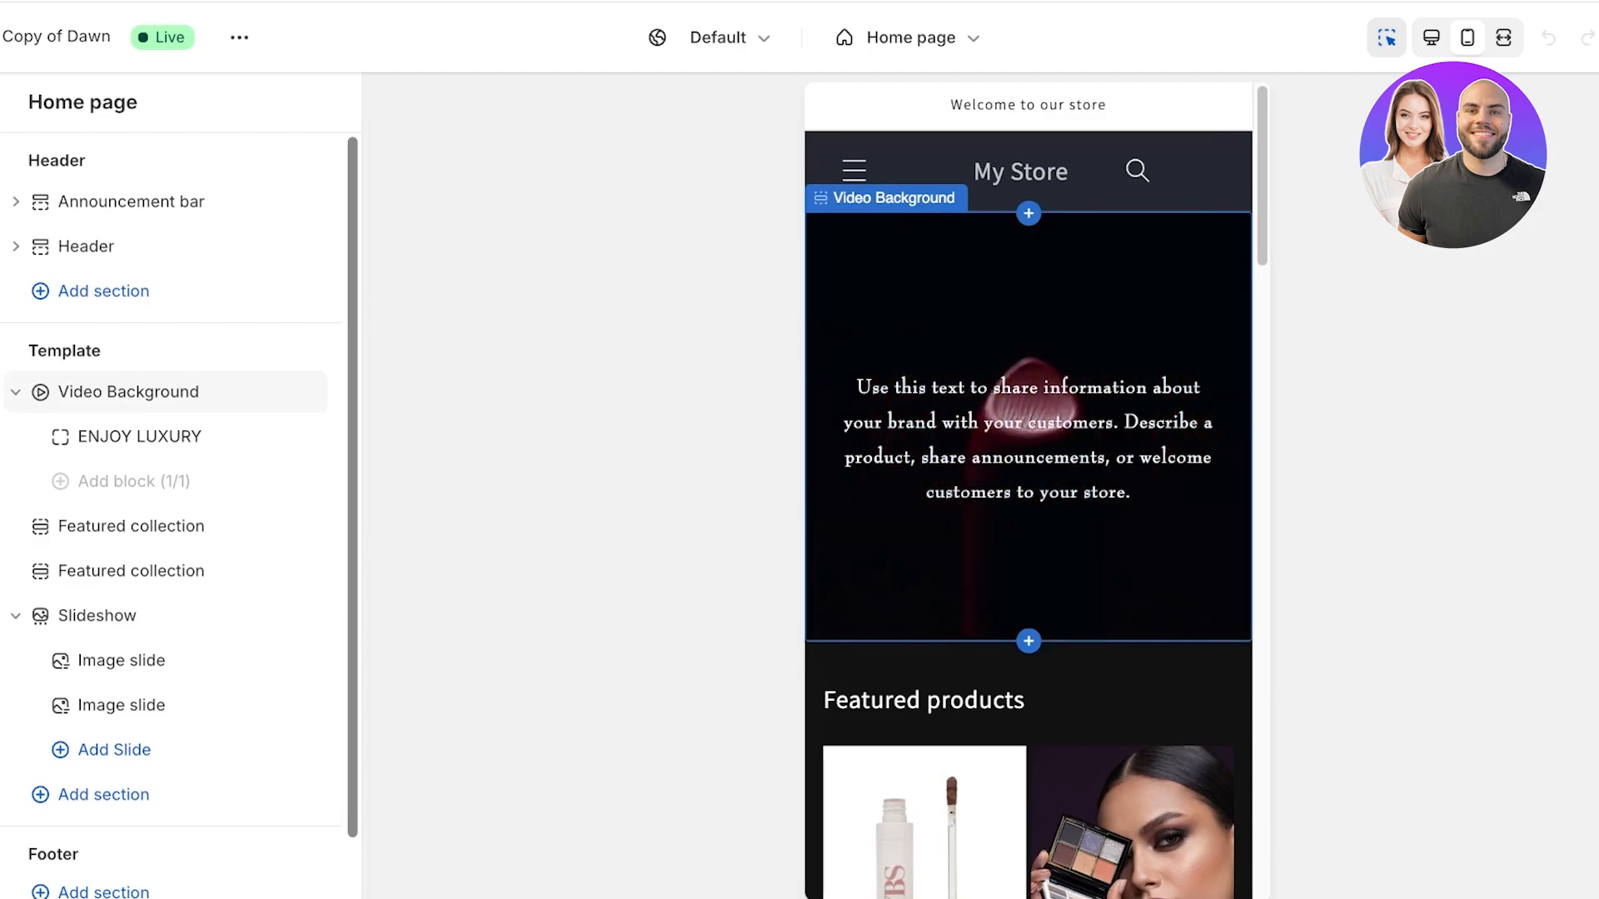
pyautogui.click(1431, 37)
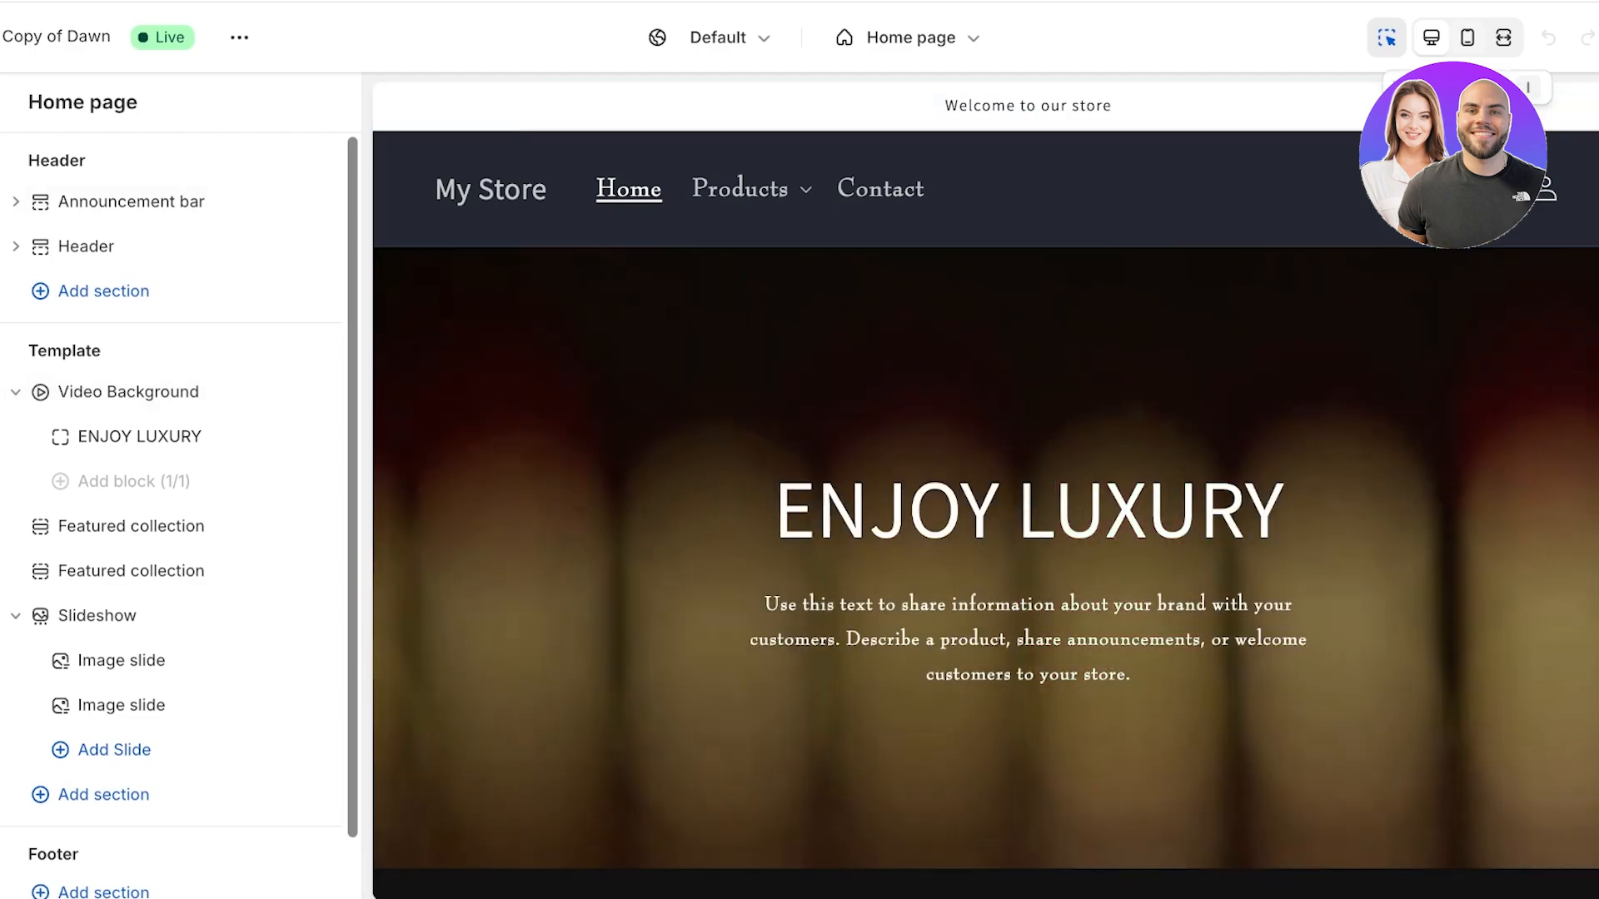
pyautogui.click(1467, 37)
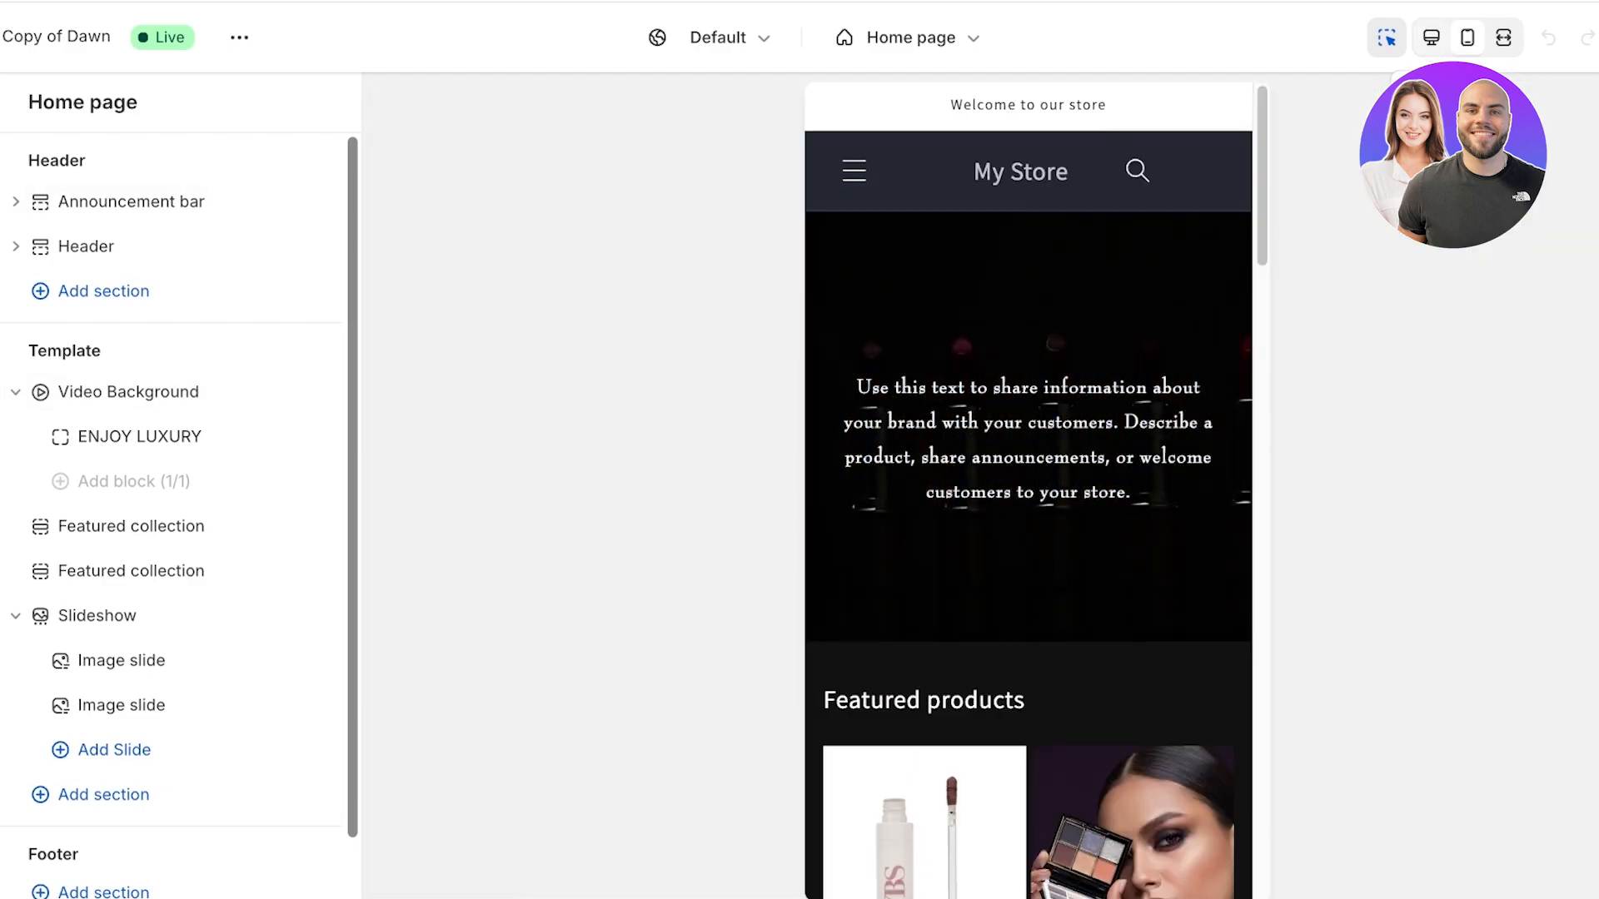
pyautogui.click(1431, 37)
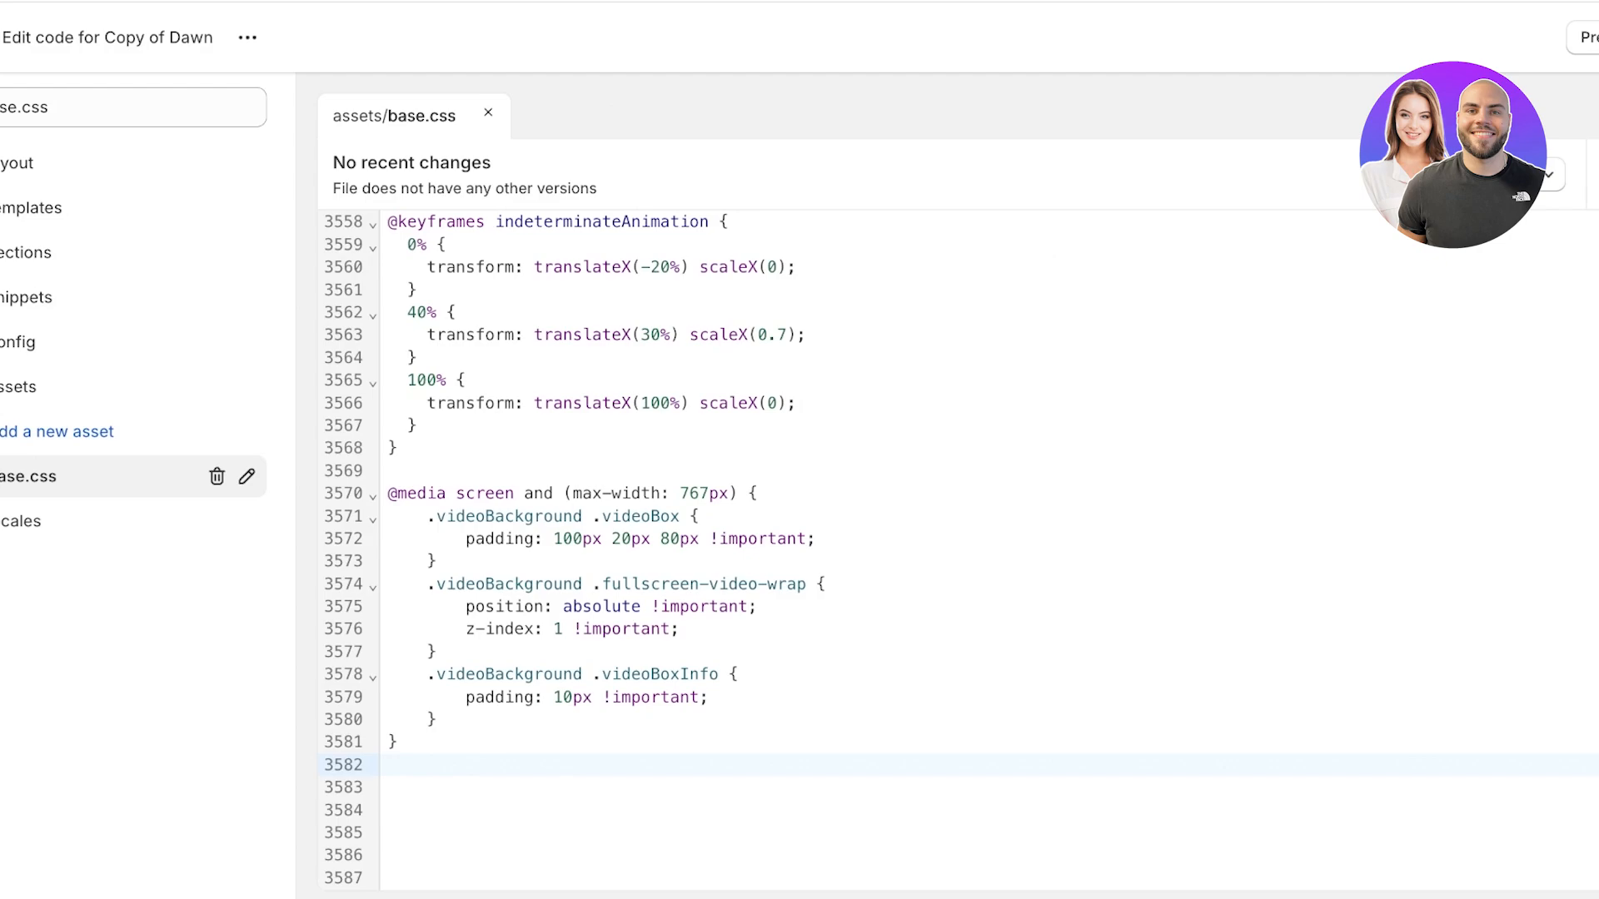
# Step: Return to the code editor, replace the file filter with "backgroun" and open video-background.liquid from the sections folder
pyautogui.click(67, 107)
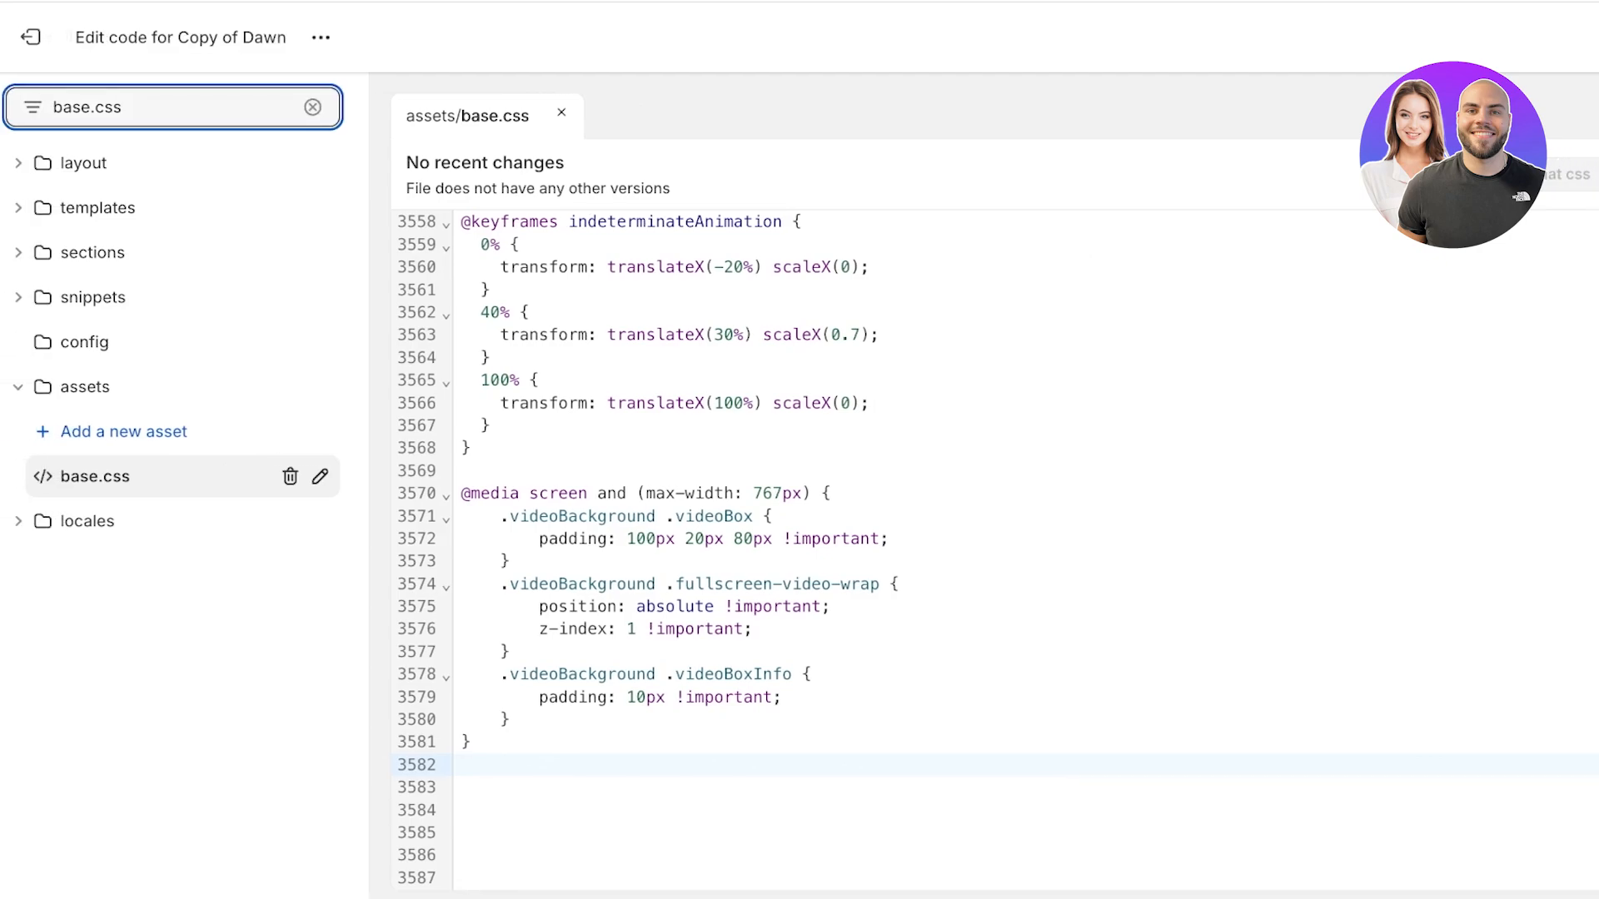
pyautogui.press('BackSpace')
pyautogui.press('BackSpace')
pyautogui.press('BackSpace')
pyautogui.press('BackSpace')
pyautogui.press('BackSpace')
pyautogui.press('BackSpace')
pyautogui.press('BackSpace')
pyautogui.press('BackSpace')
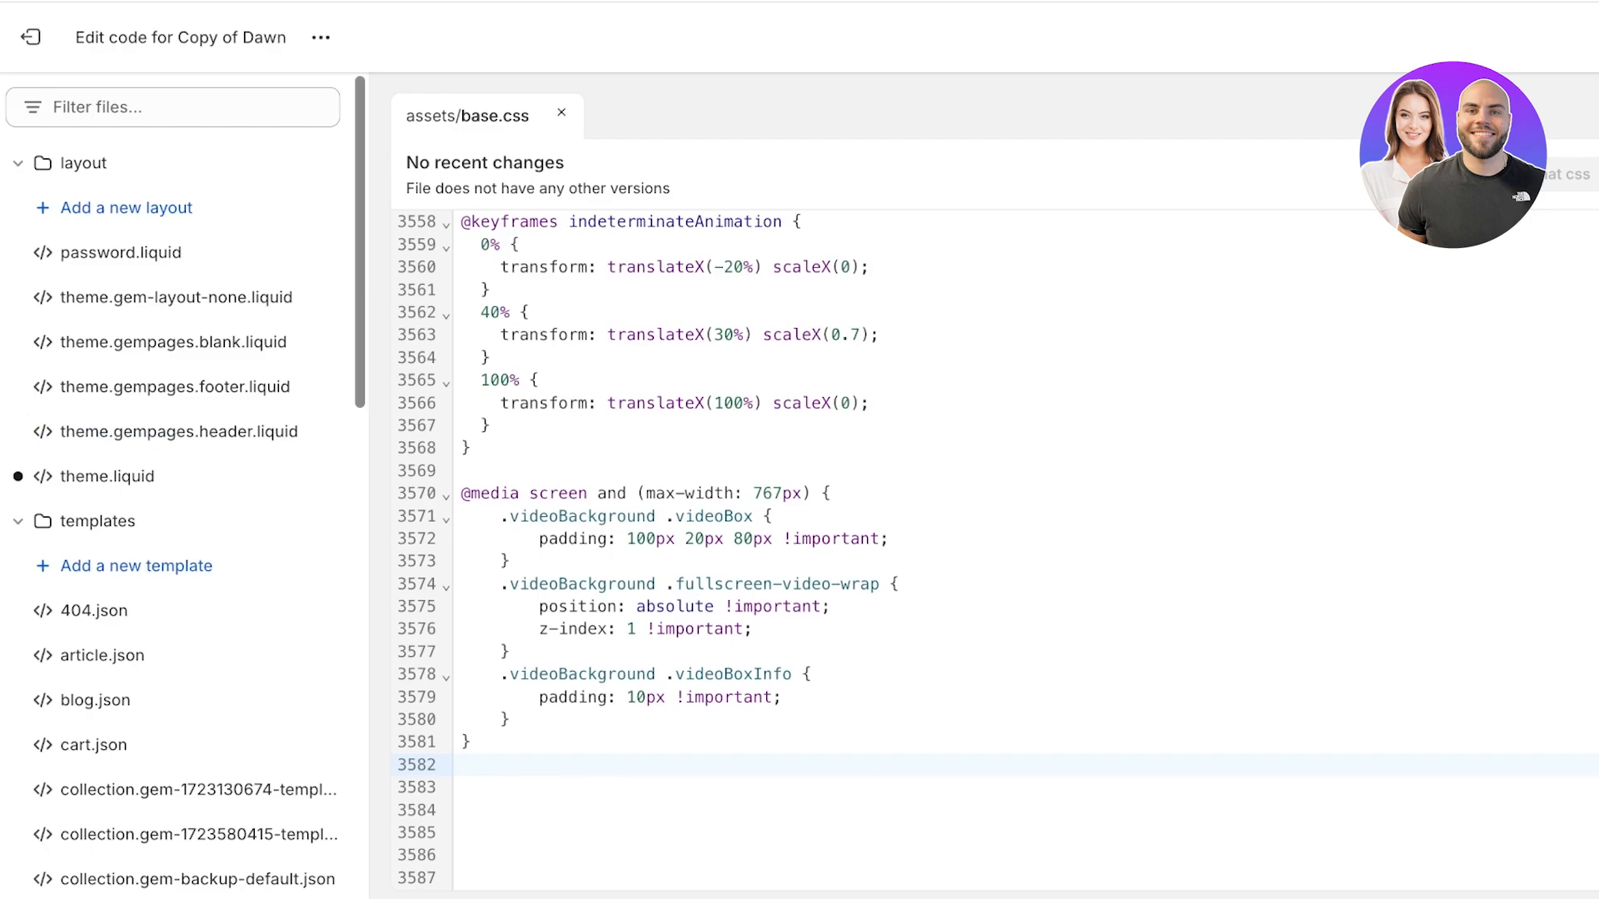
pyautogui.click(173, 108)
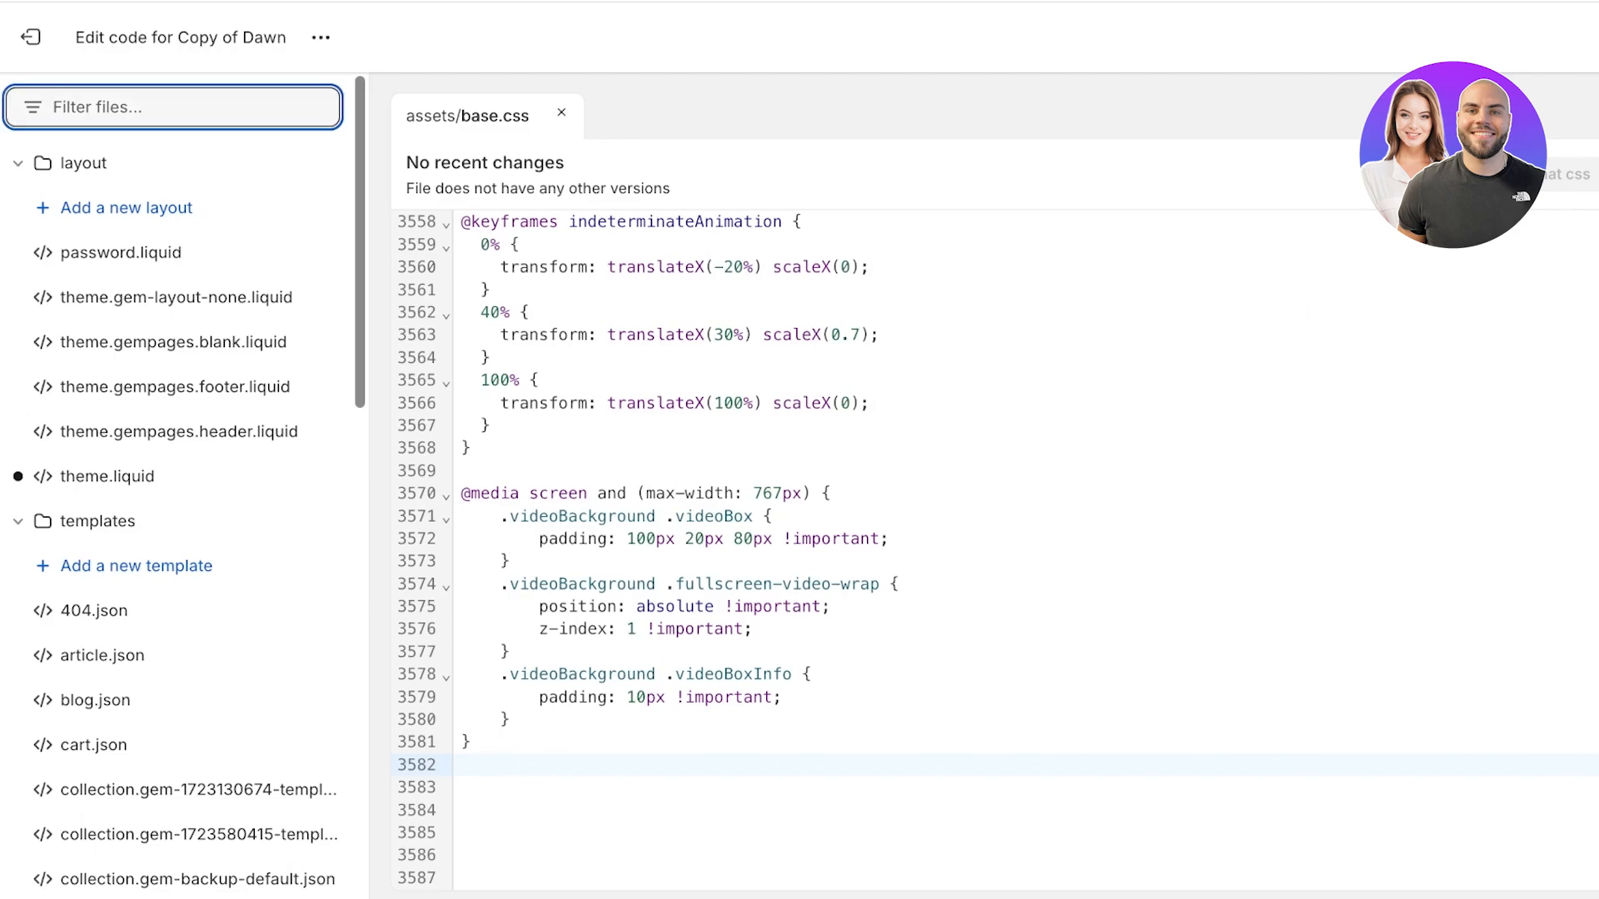
pyautogui.write('backgroun')
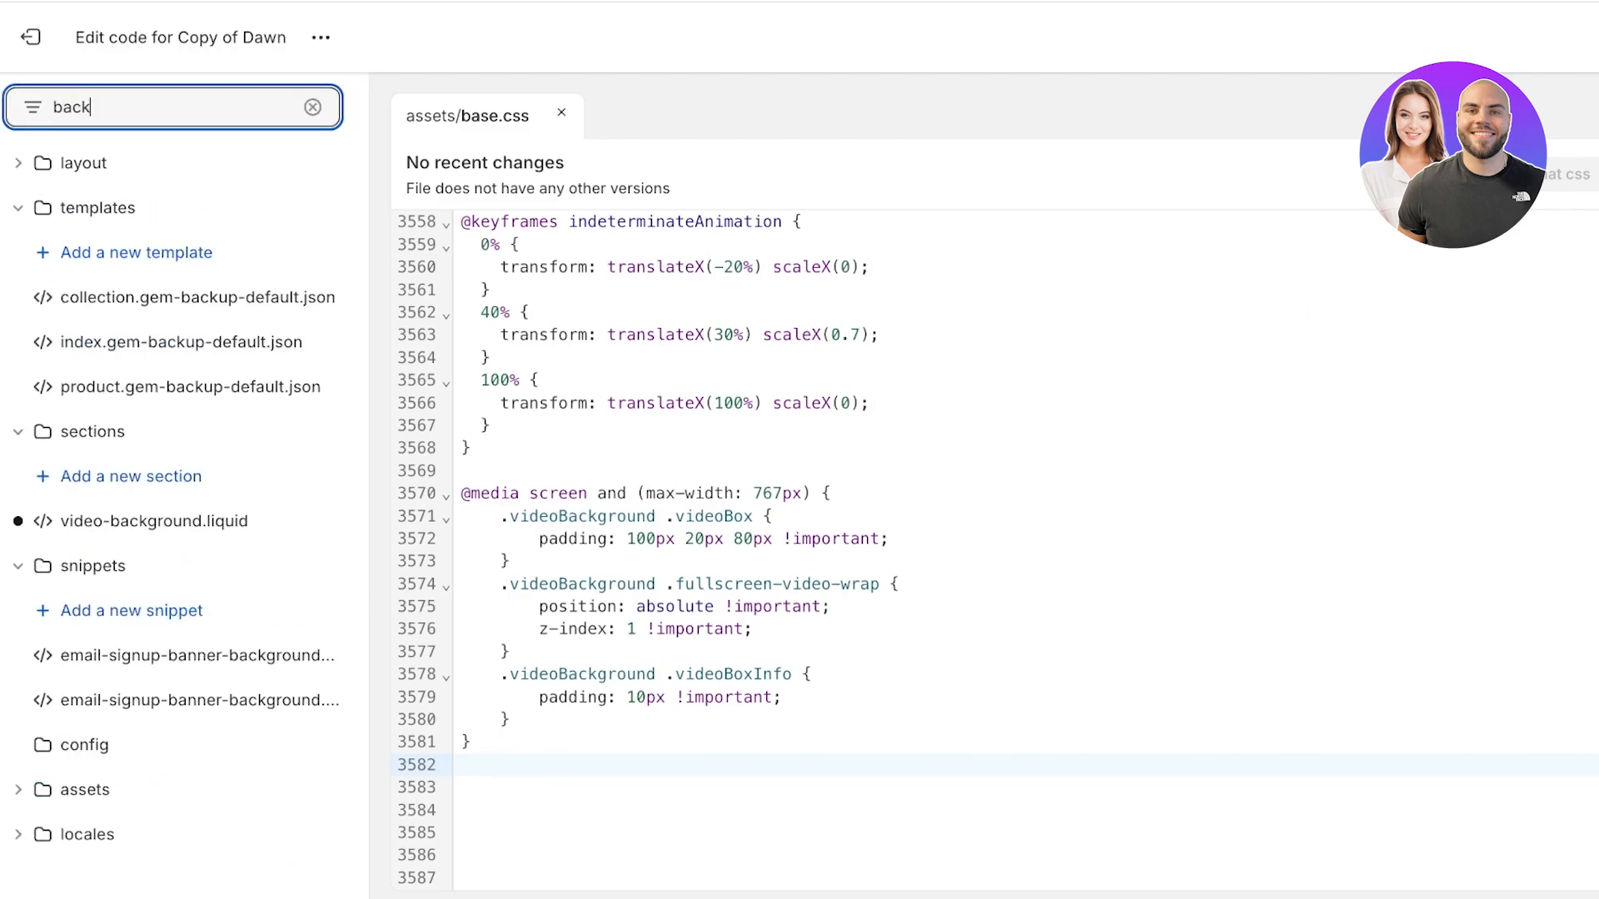
pyautogui.click(155, 342)
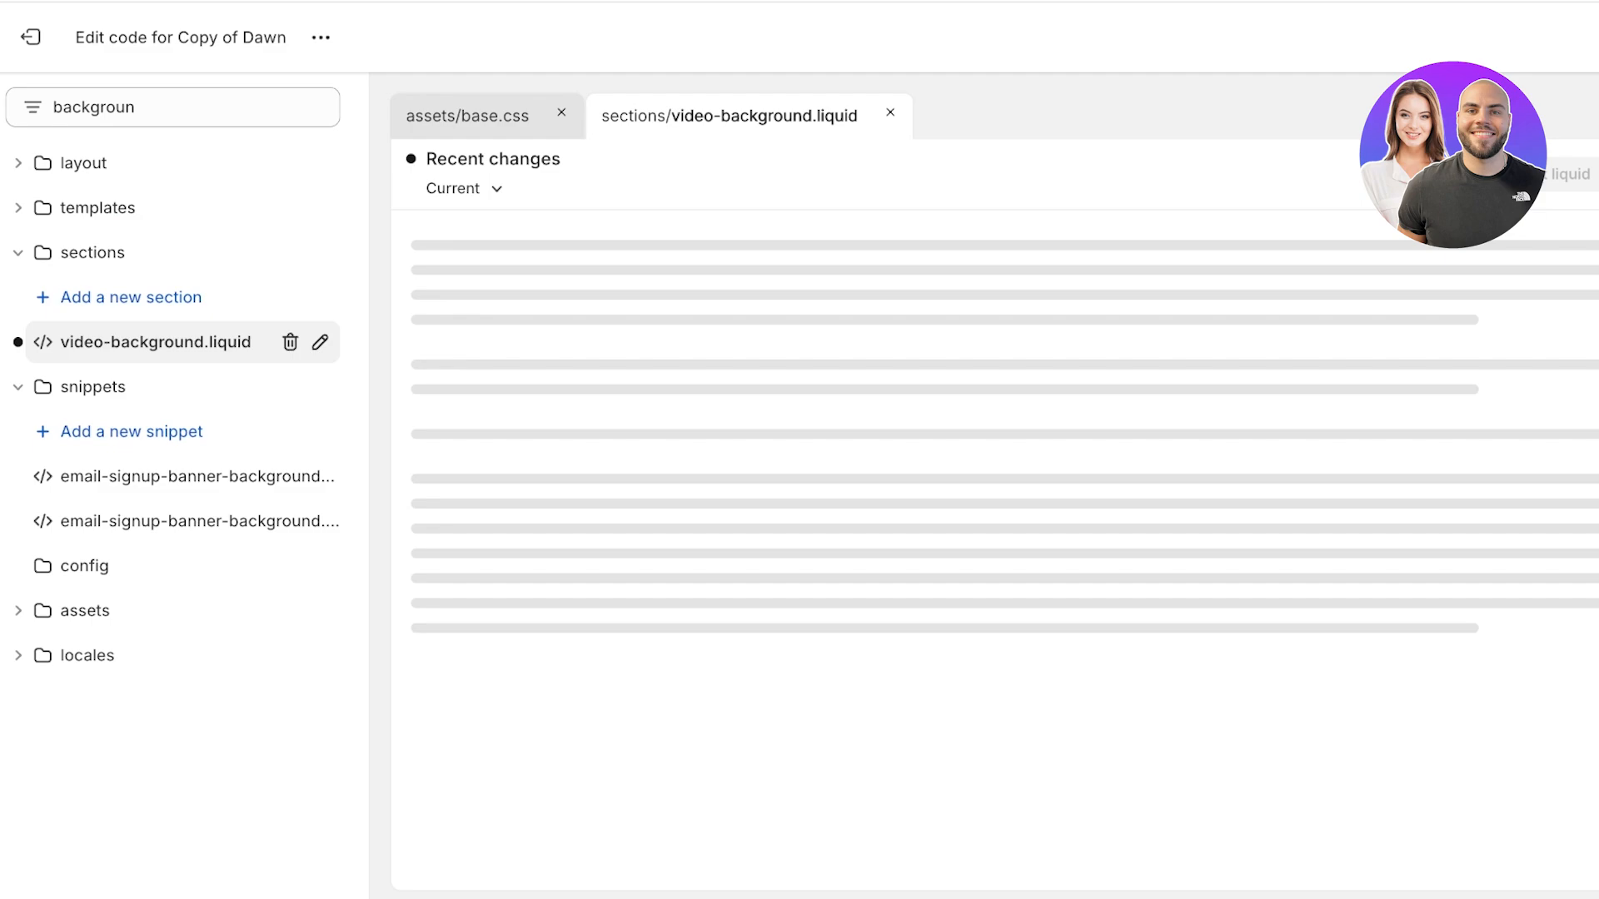
# Step: Skim the video-background.liquid code and close the base.css file
pyautogui.scroll(-3, 991, 541)
pyautogui.scroll(3, 991, 541)
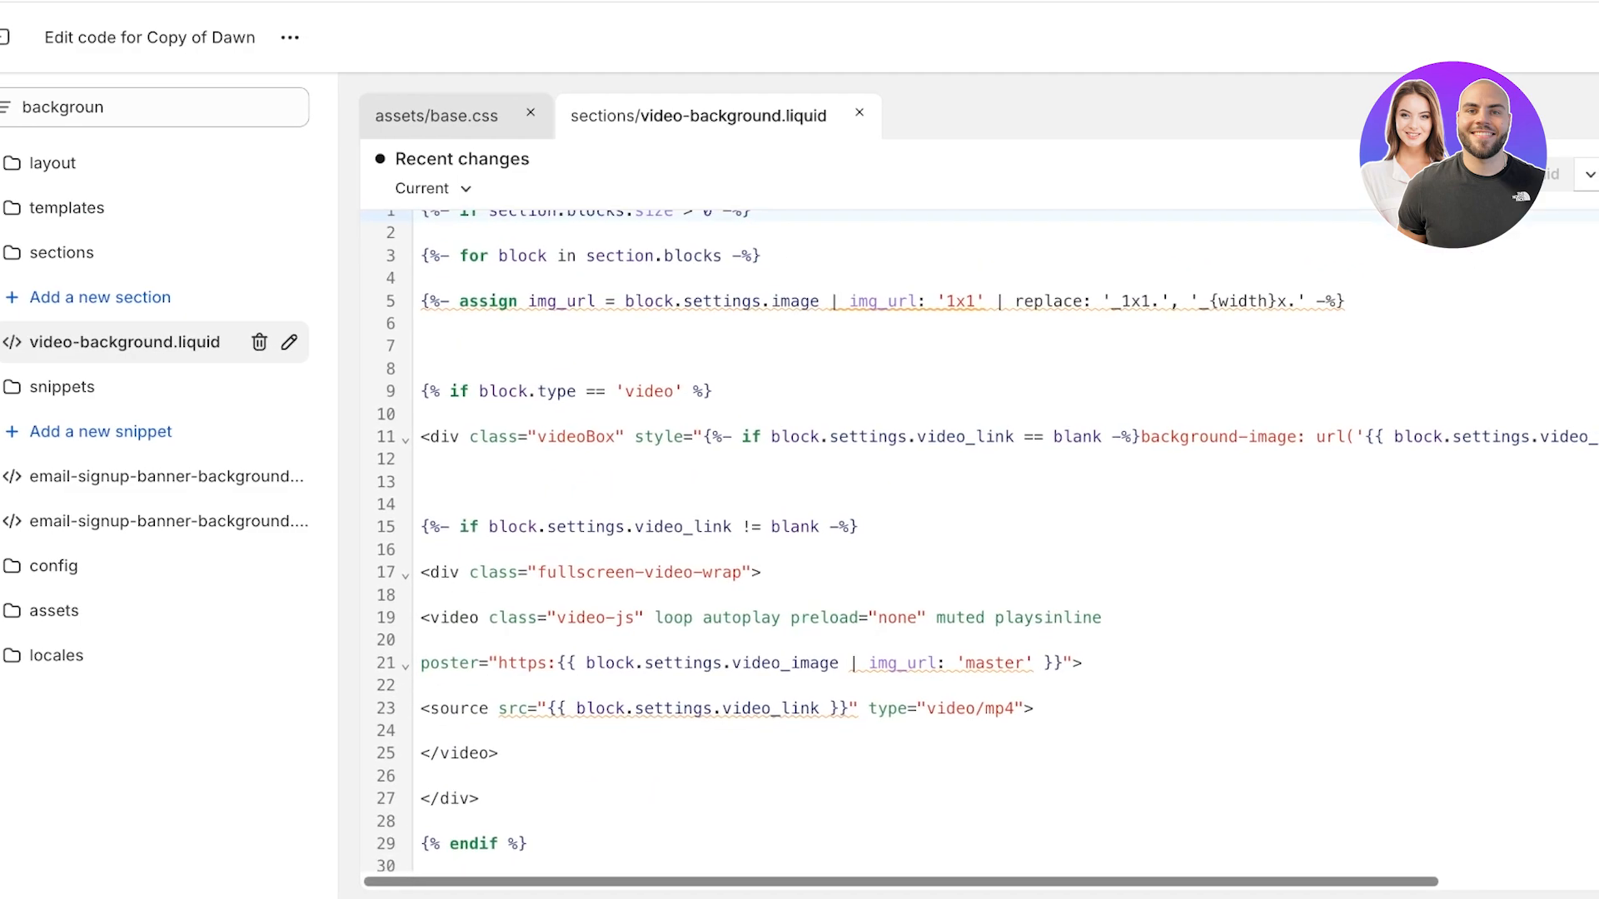
pyautogui.scroll(-10, 990, 541)
pyautogui.scroll(10, 991, 541)
pyautogui.click(418, 113)
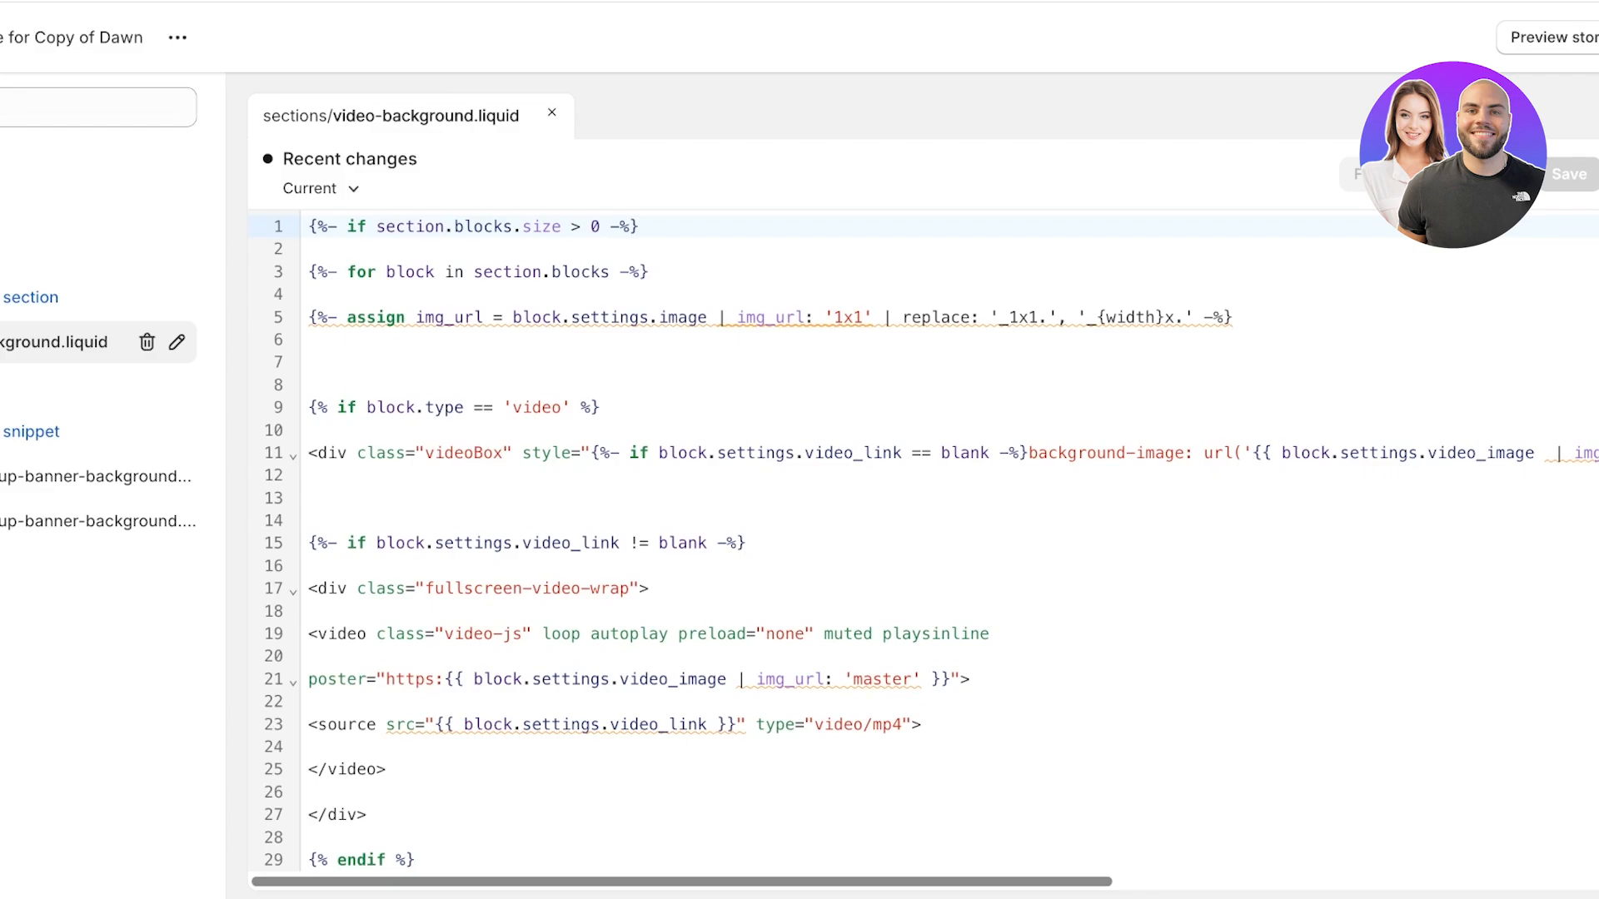
# Step: Delete the ".videoBoxInfoTitle, .videoBackground .videoBoxInfoBtn" rule with display: none just before the closing style tag in video-background.liquid
pyautogui.scroll(-20, 931, 541)
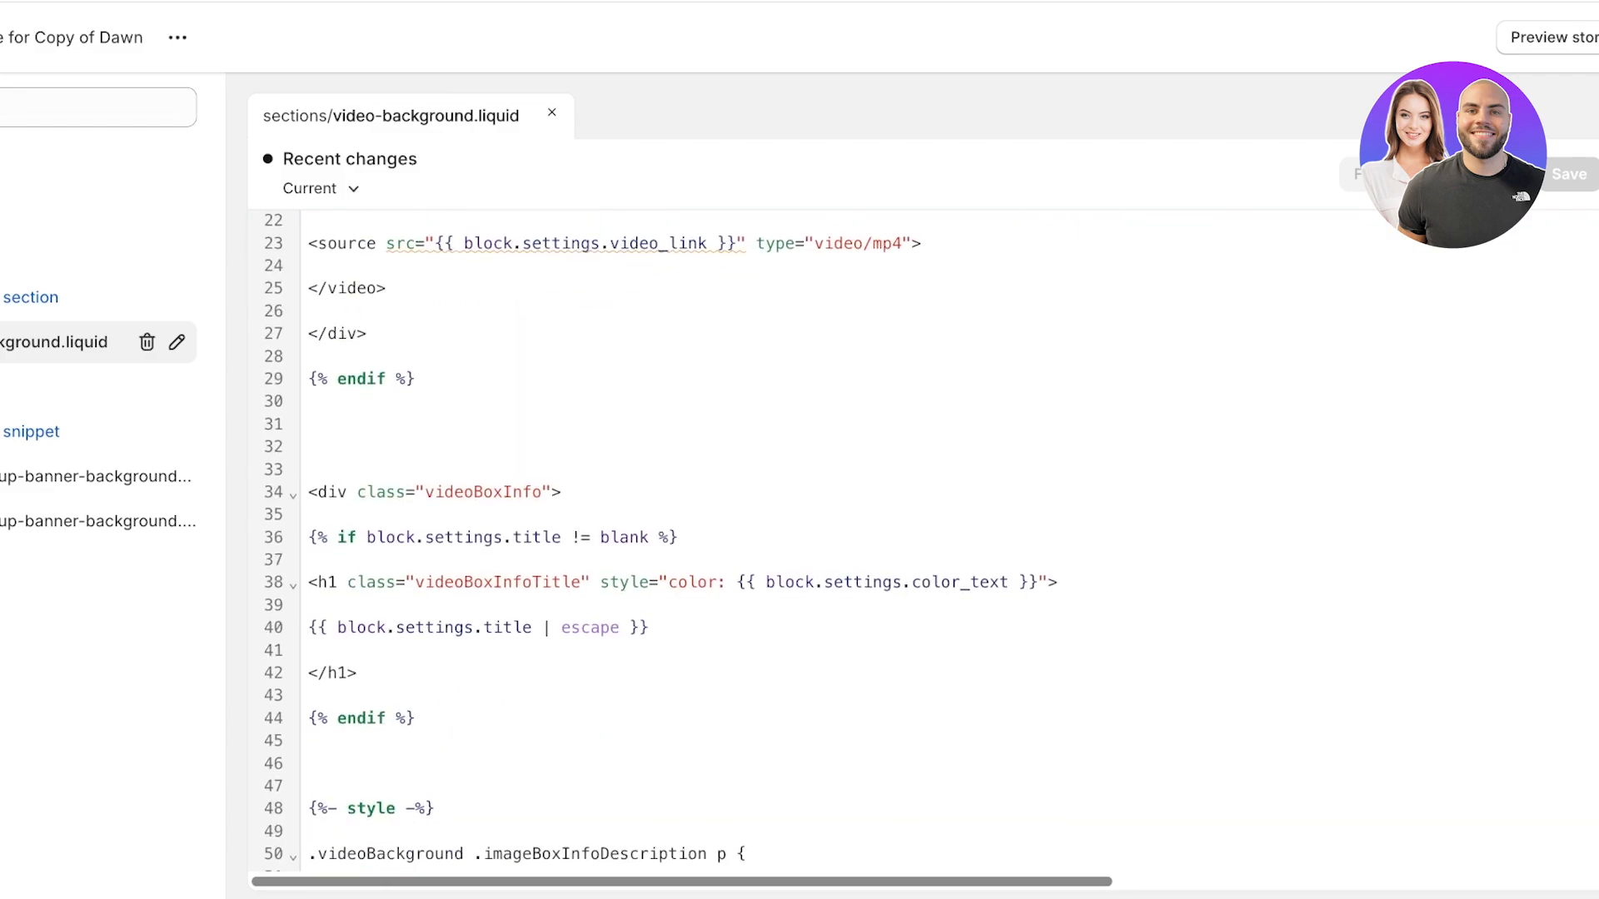
pyautogui.scroll(-20, 932, 541)
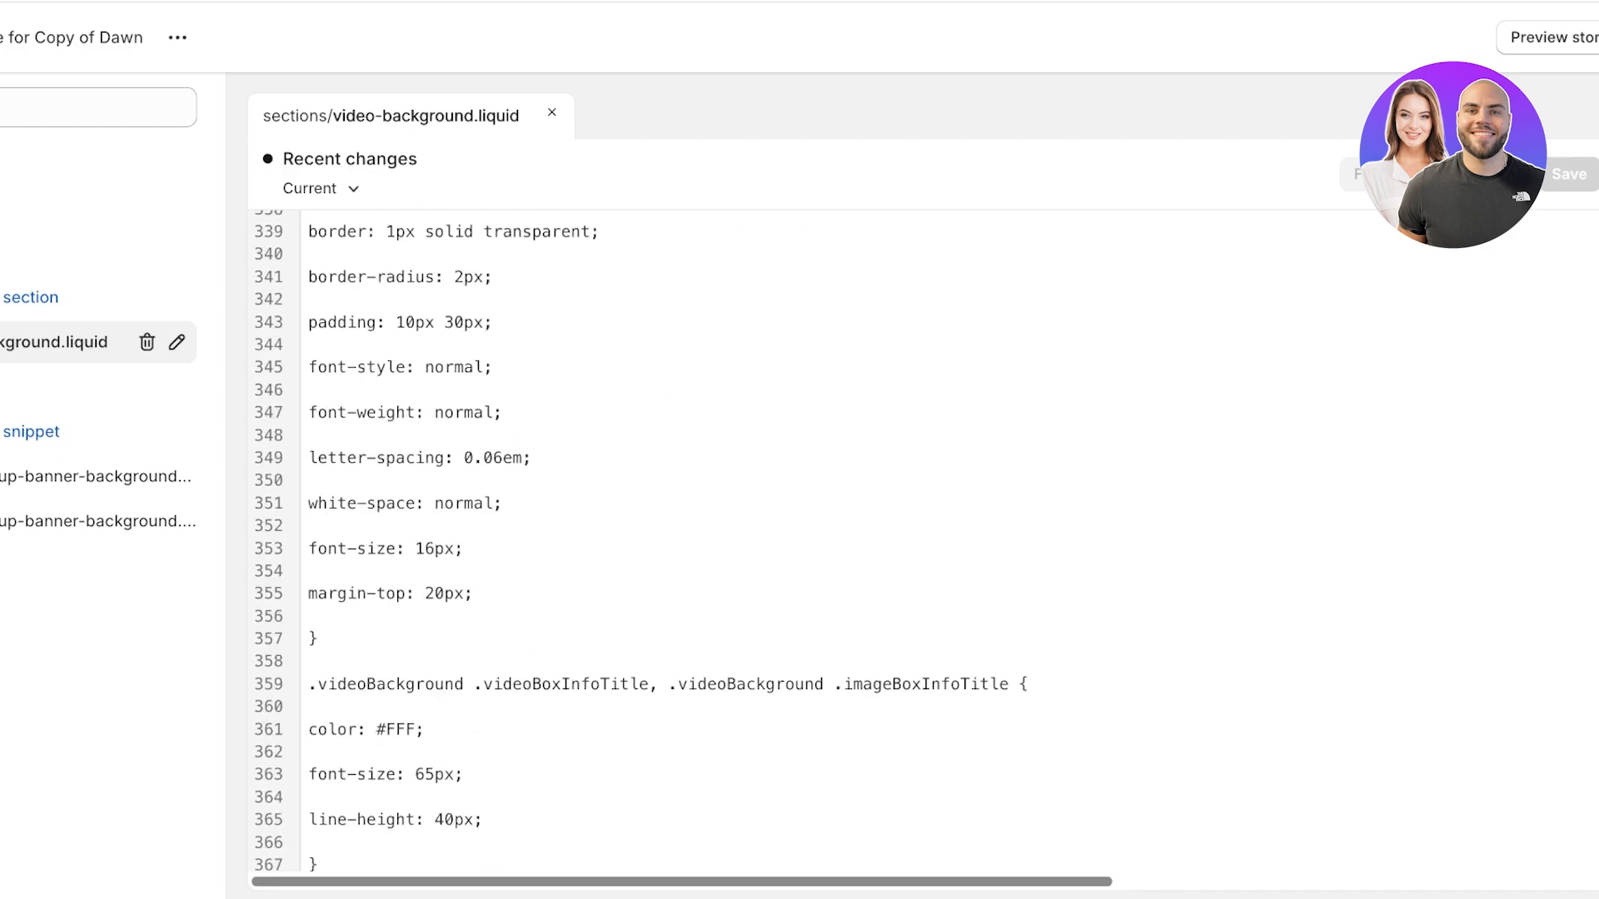
pyautogui.scroll(-1, 932, 541)
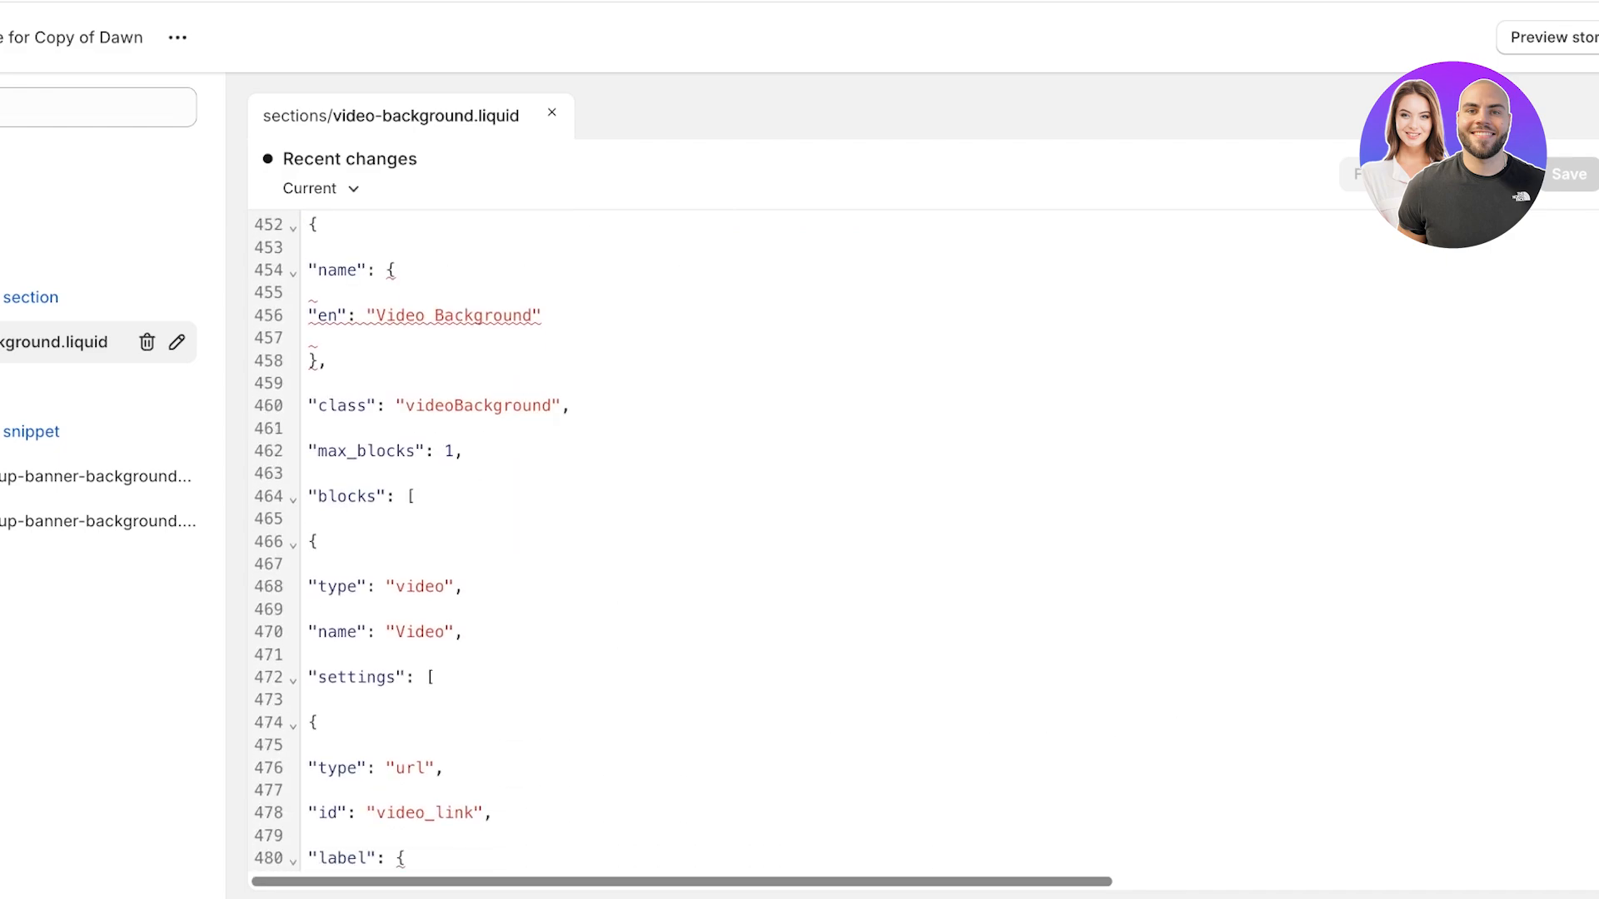
pyautogui.scroll(3, 931, 541)
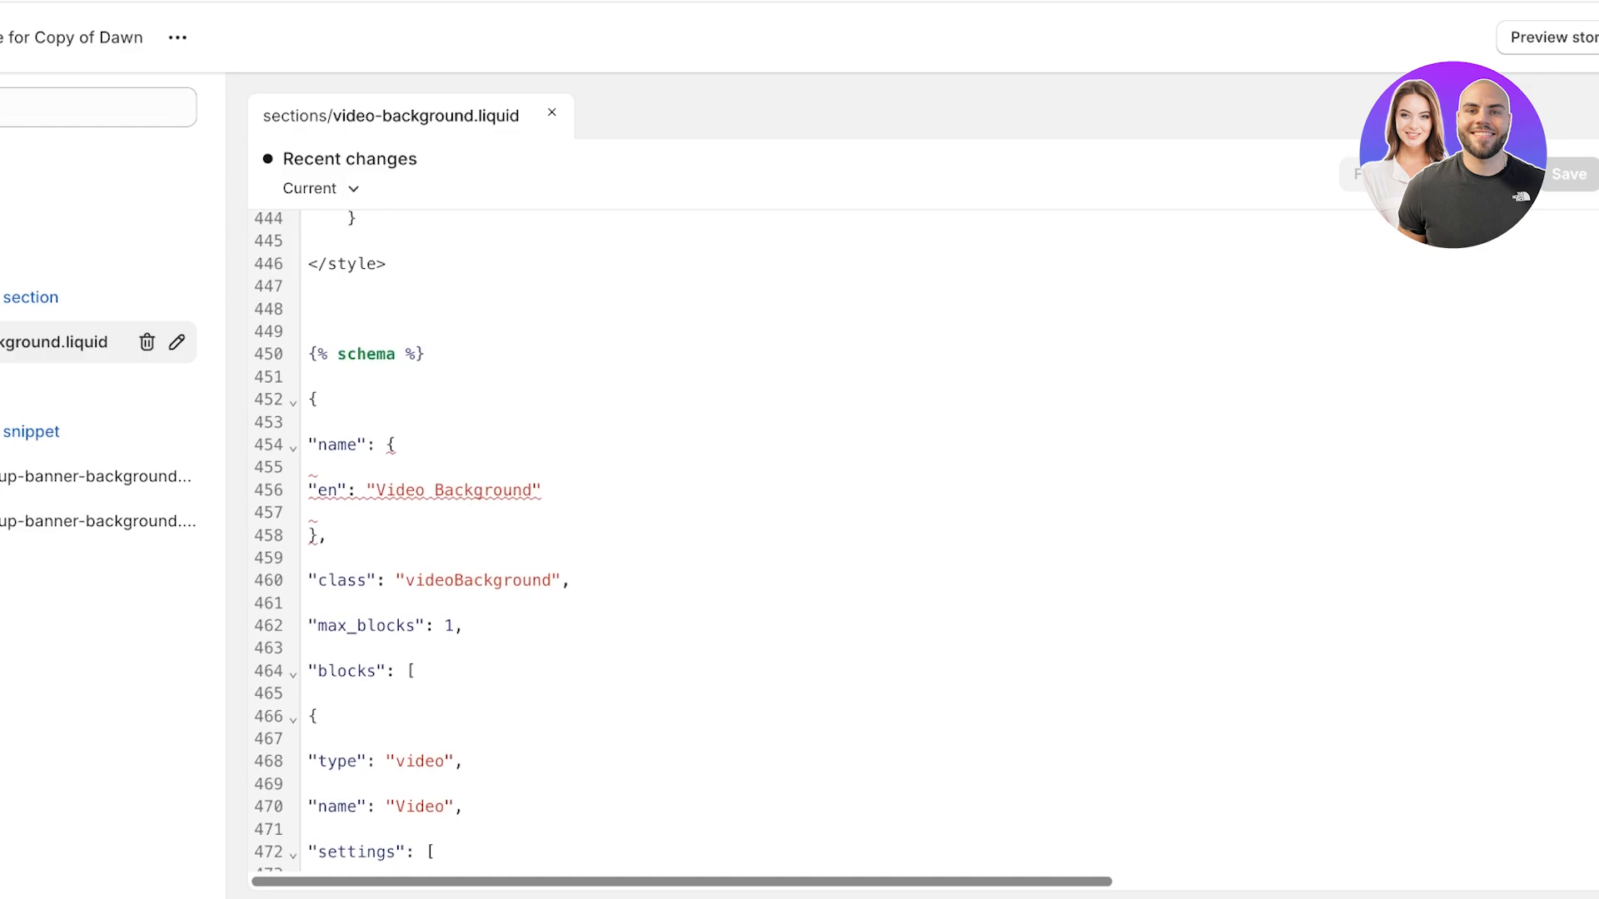
pyautogui.scroll(2, 931, 541)
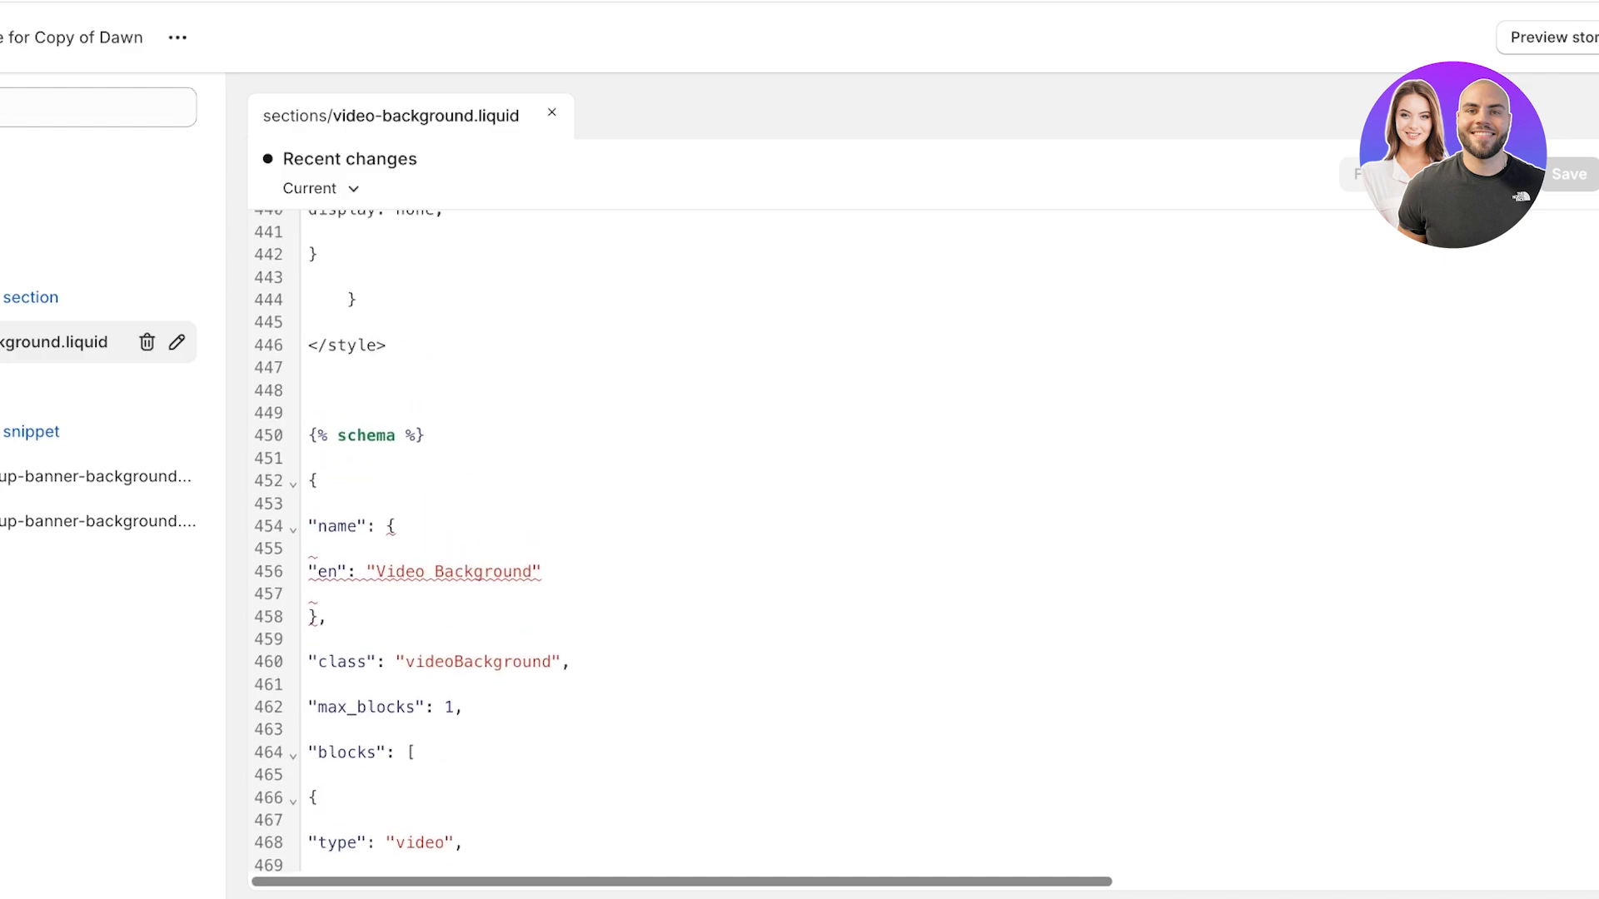
pyautogui.click(309, 446)
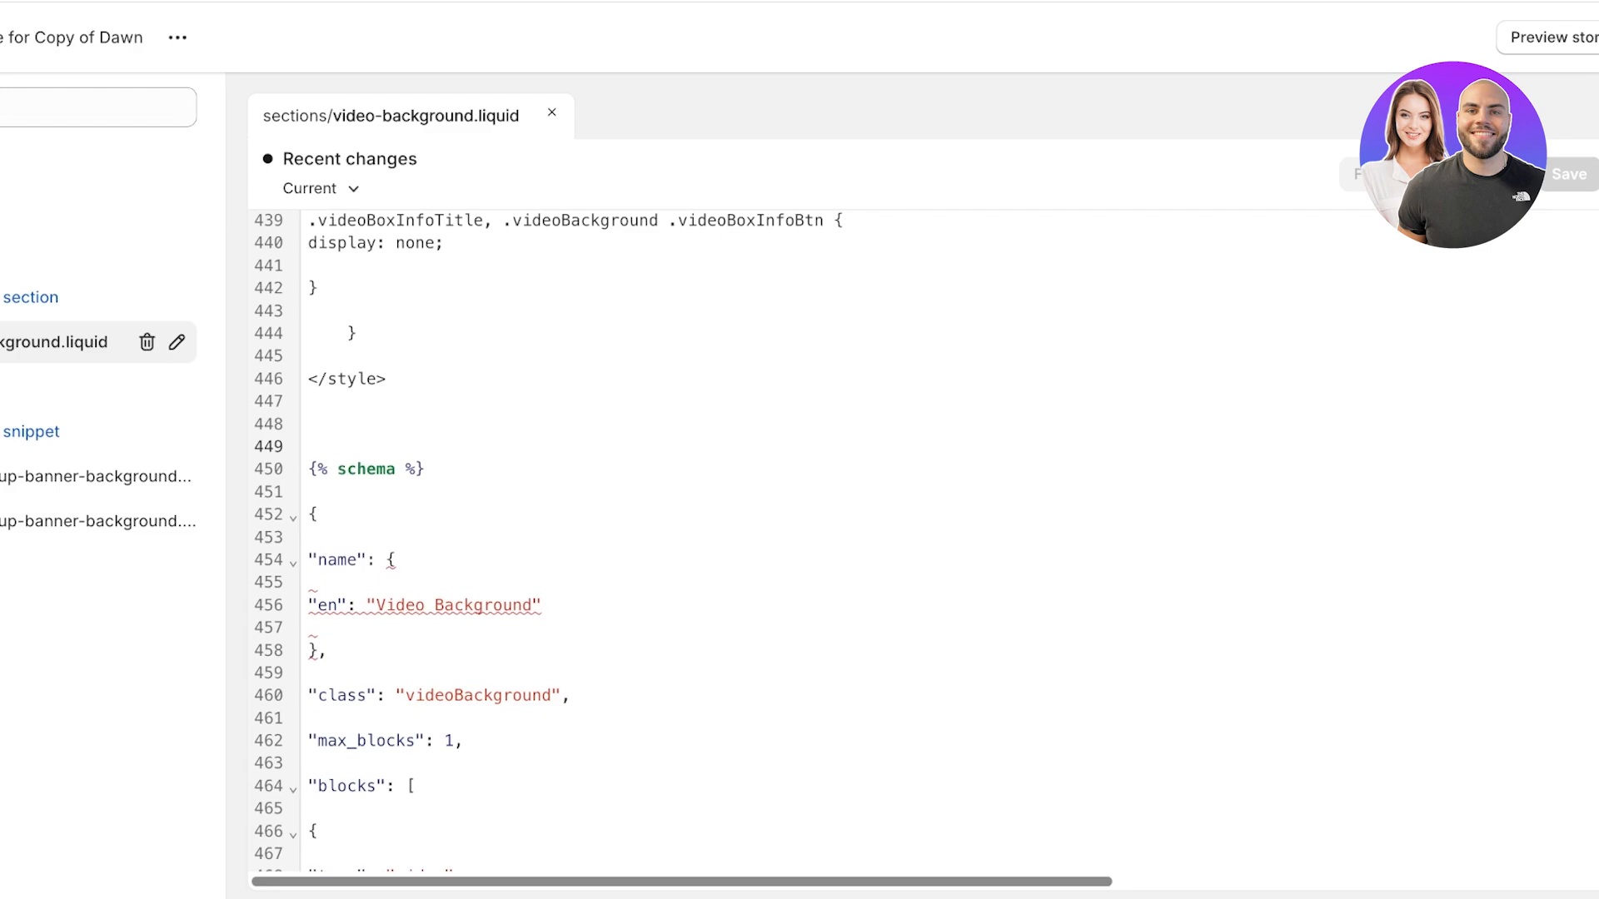
pyautogui.scroll(2, 931, 541)
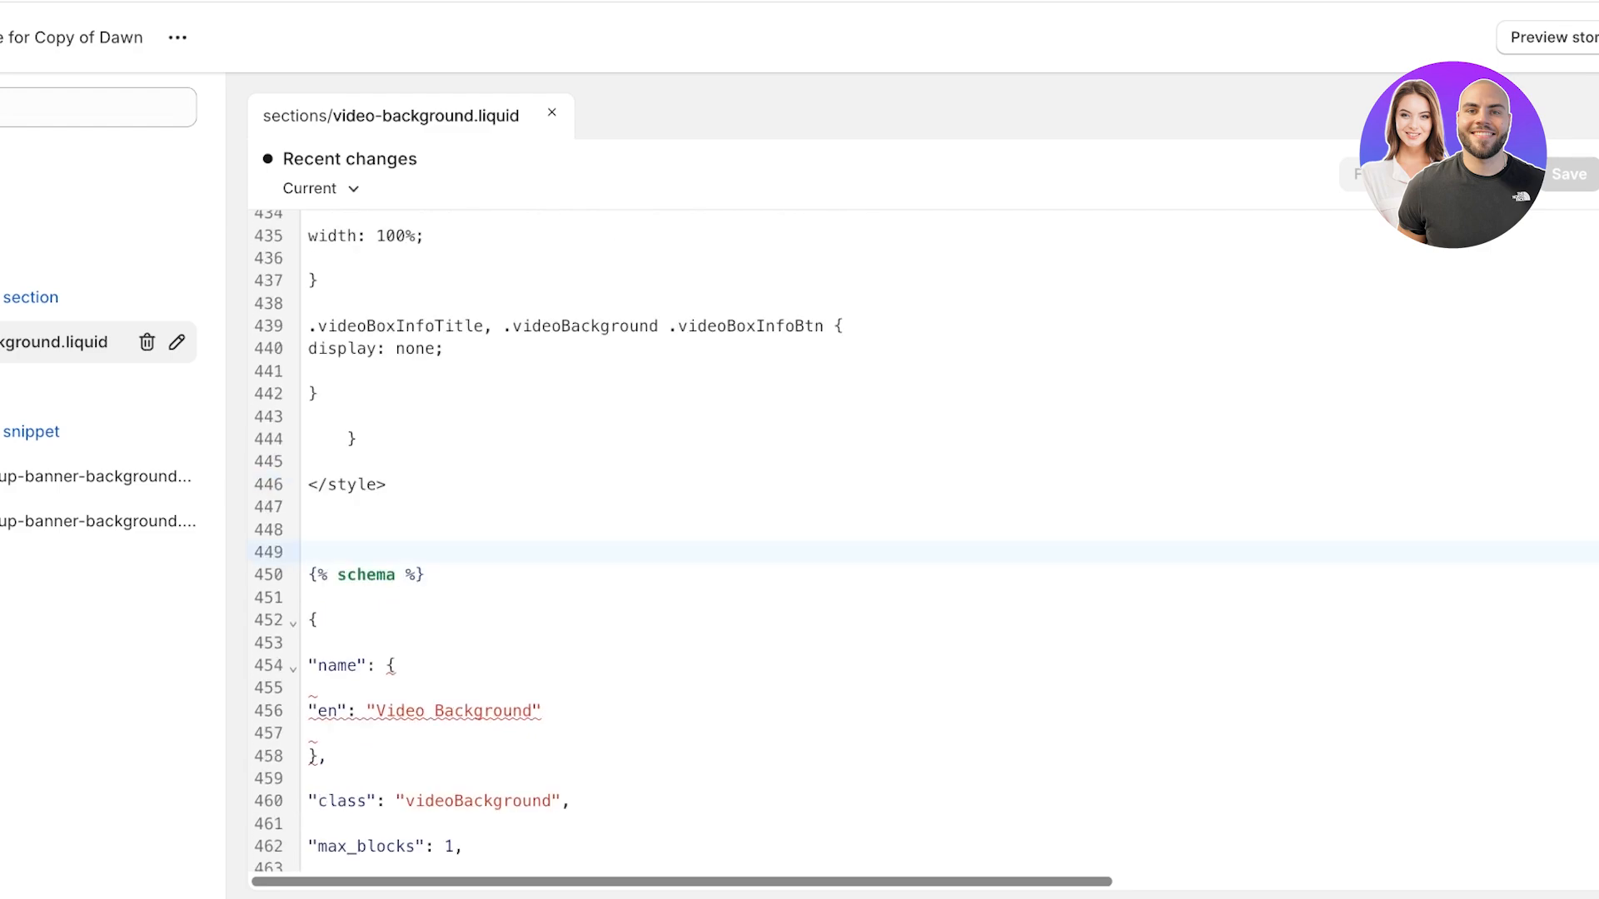
pyautogui.moveTo(308, 326); pyautogui.dragTo(843, 325)
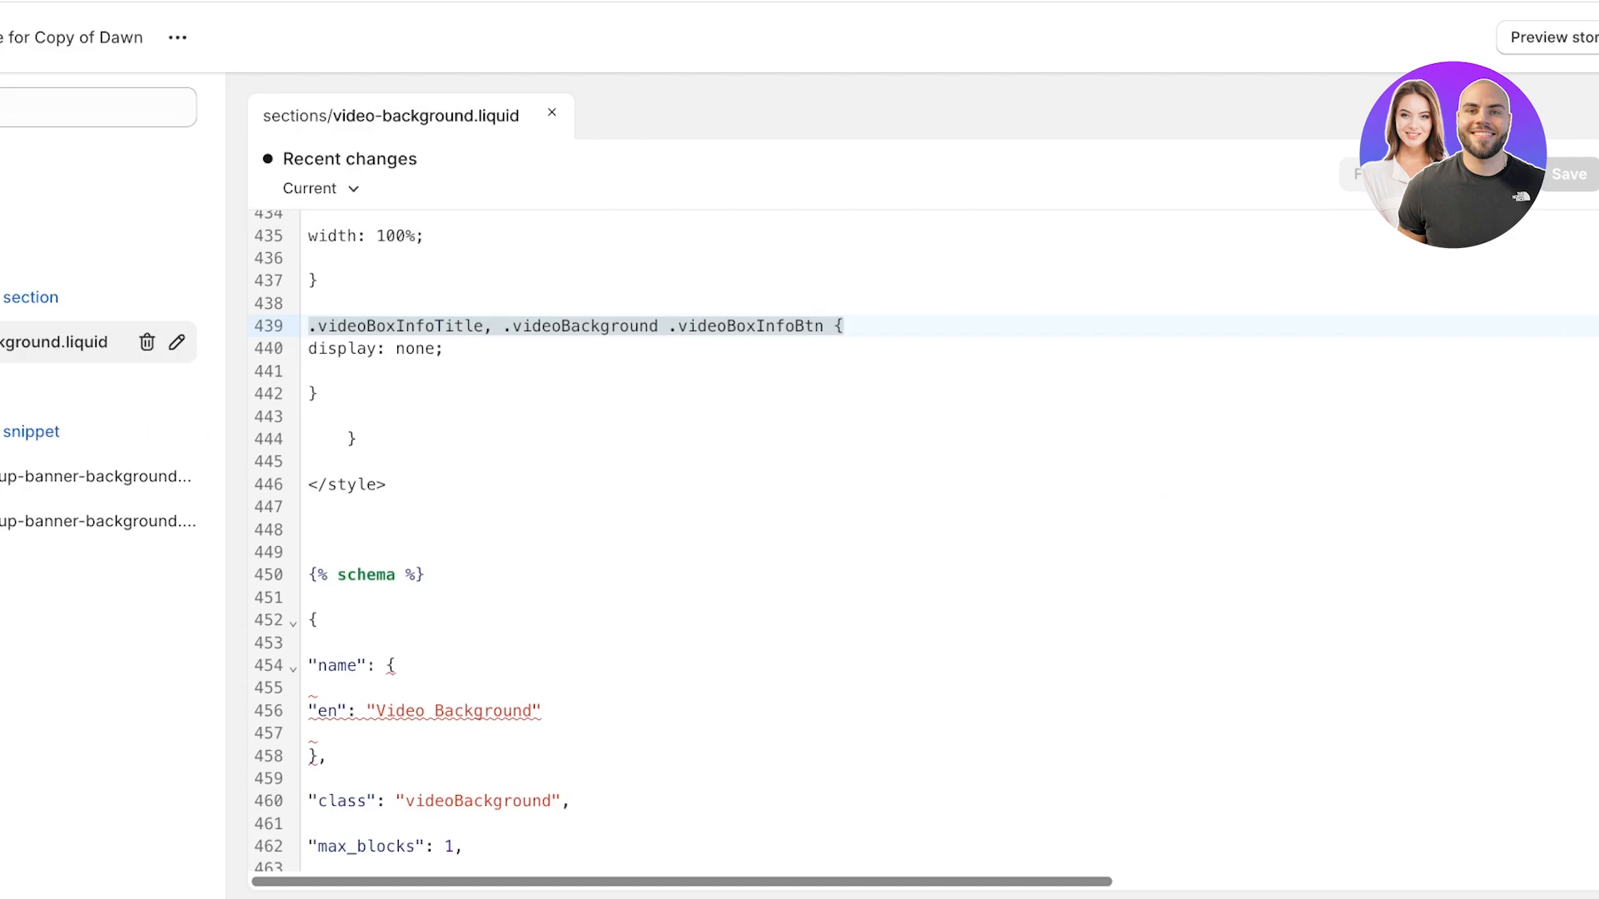
pyautogui.click(318, 393)
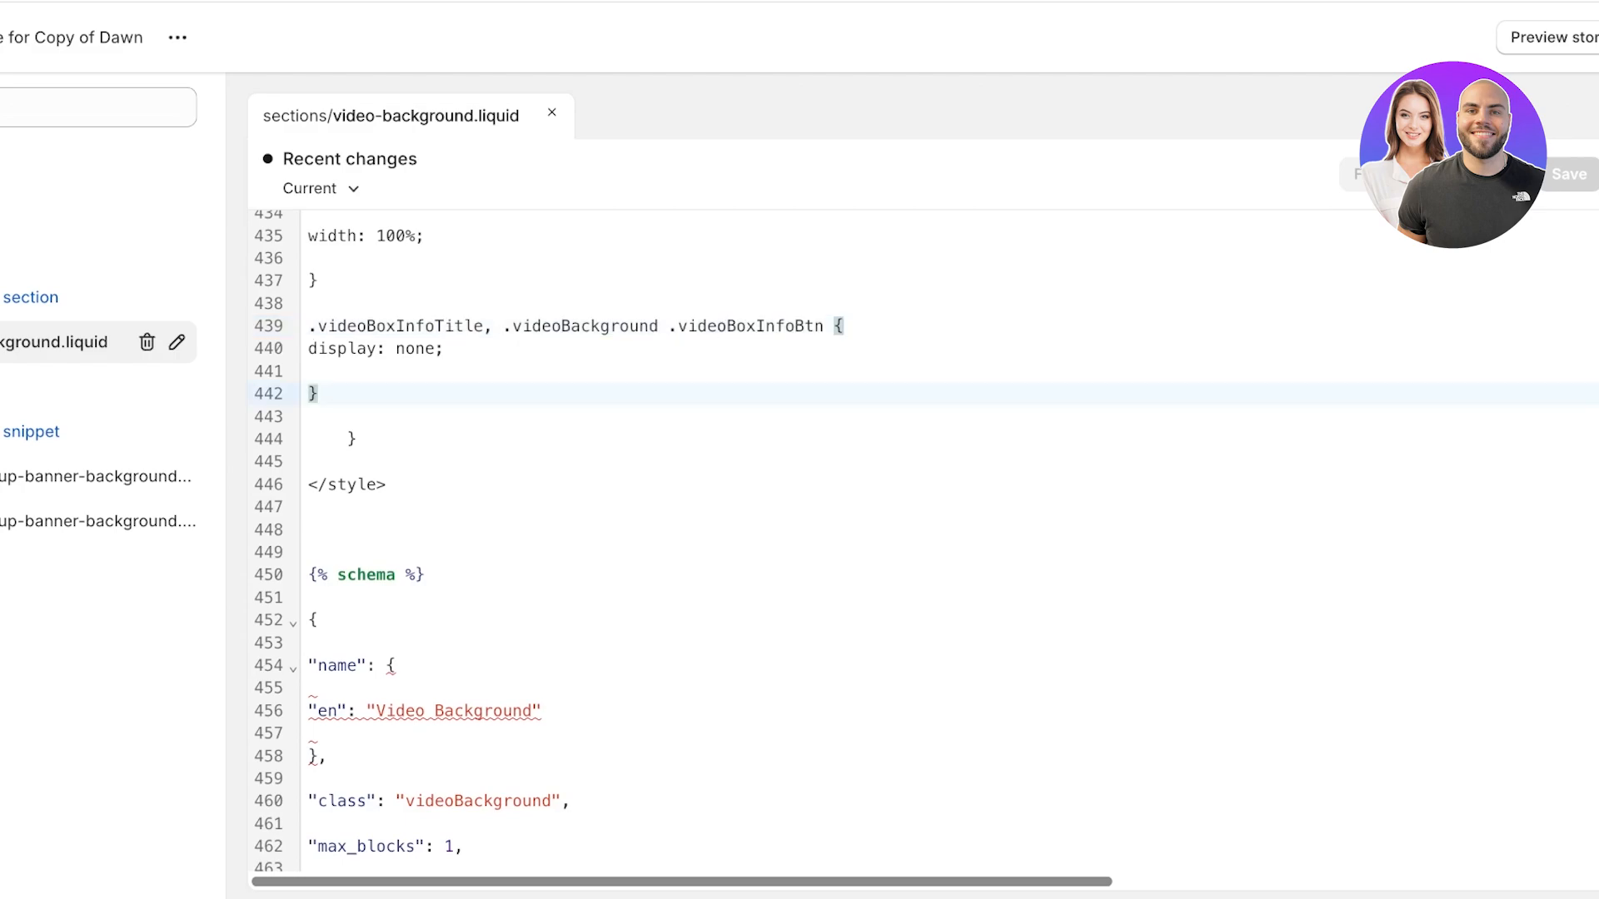
pyautogui.hotkey('shift', 'Up')
pyautogui.hotkey('shift', 'Up')
pyautogui.hotkey('shift', 'Up')
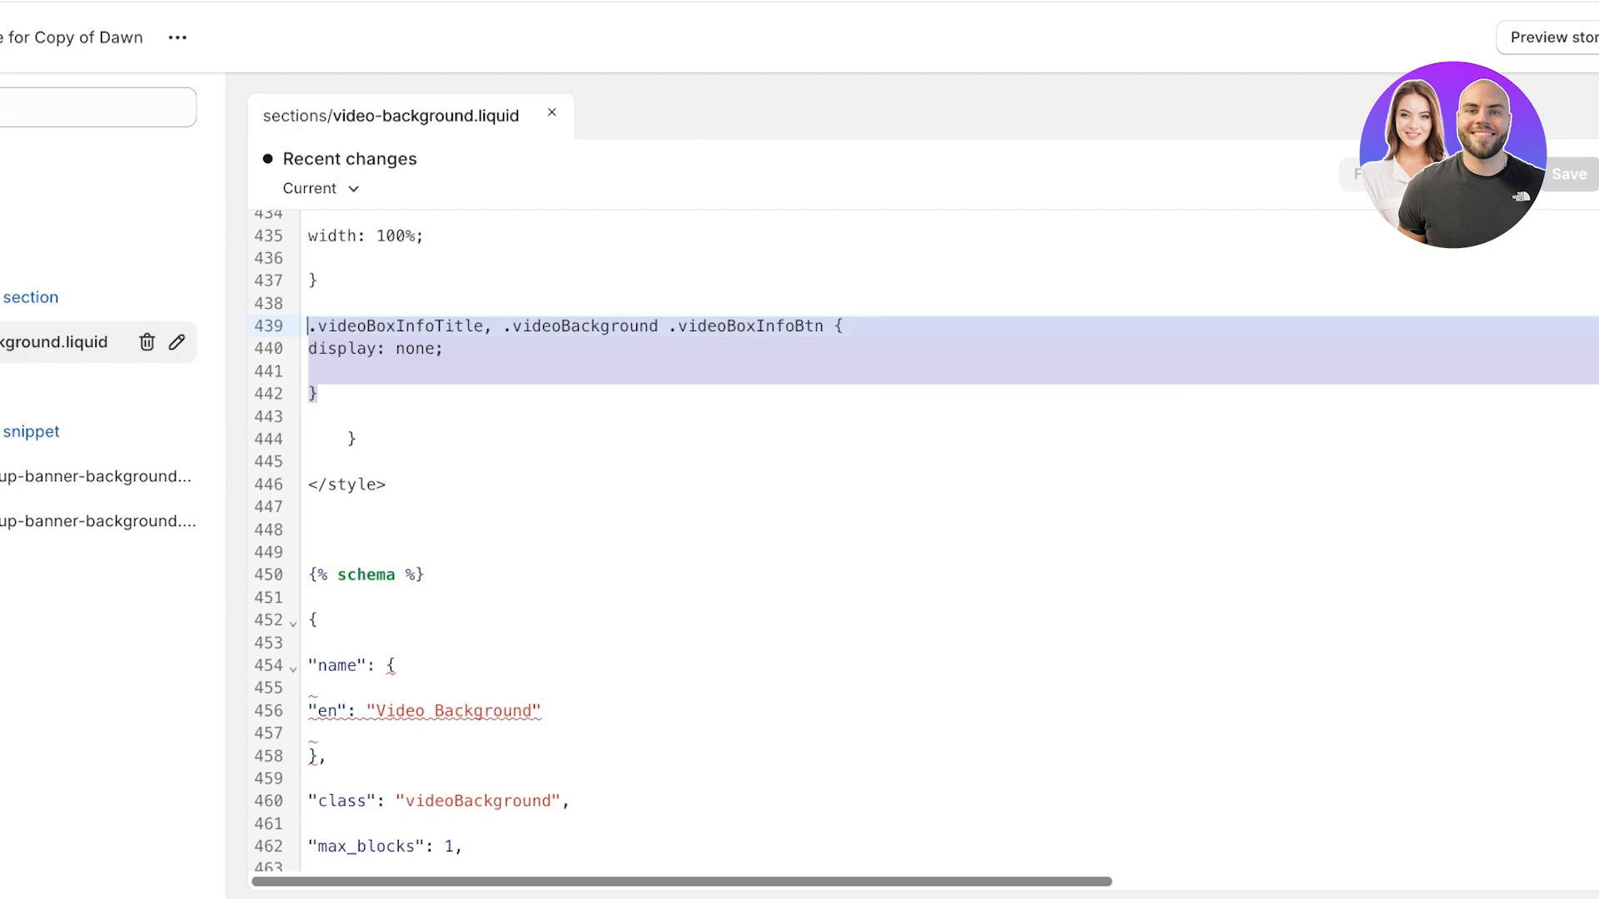
pyautogui.press('BackSpace')
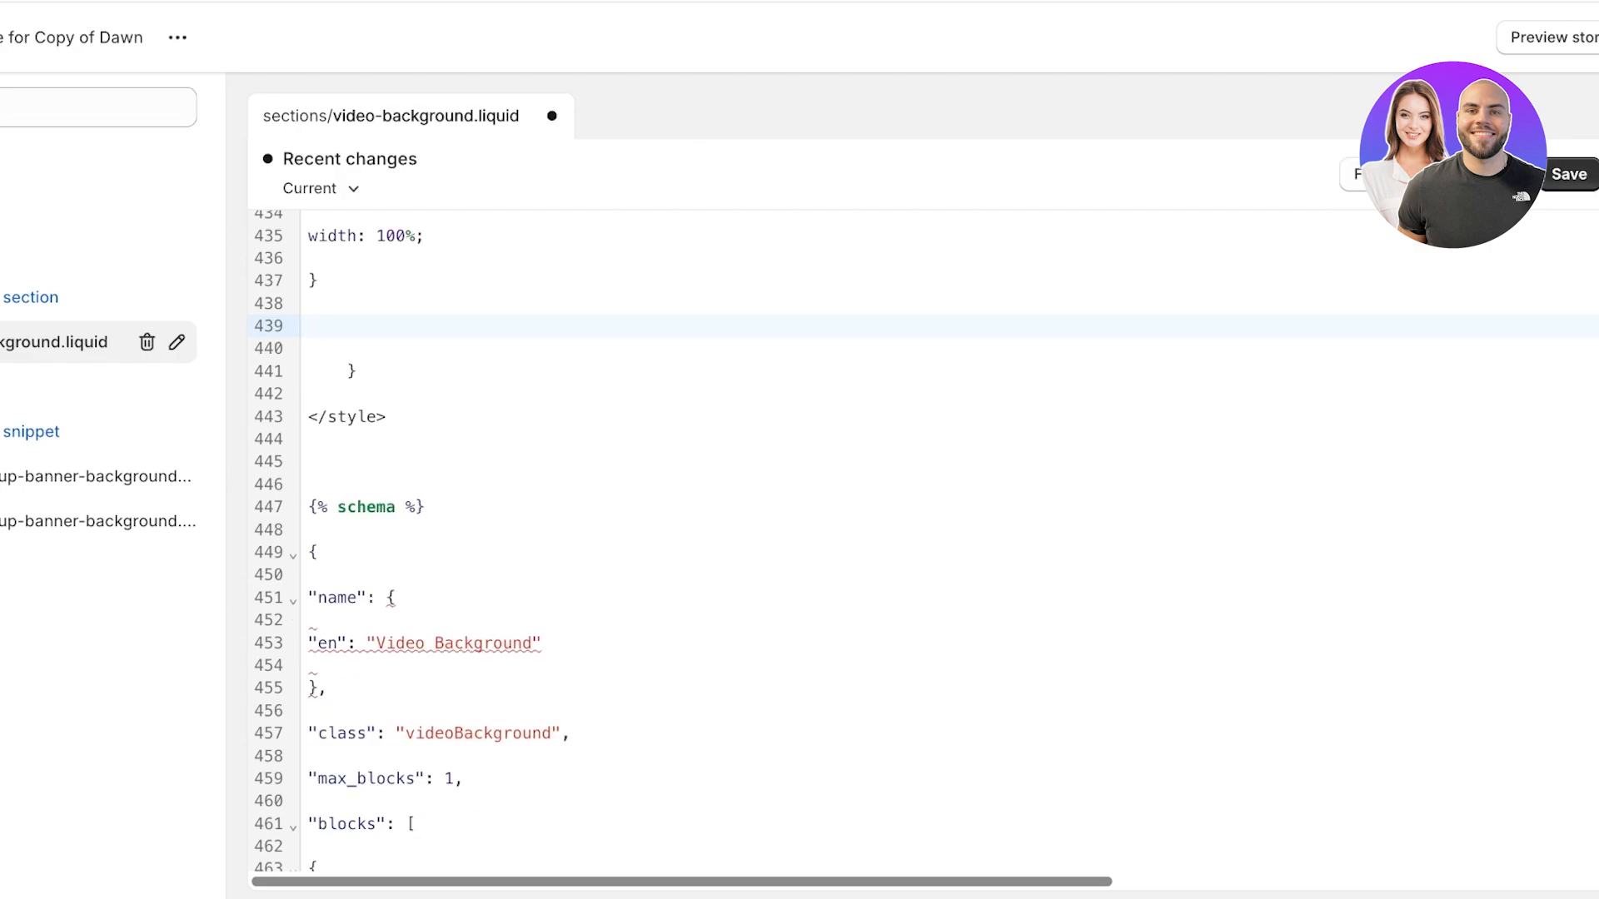
# Step: Save the changes to video-background.liquid and open the Copy of Dawn customizer in the mobile preview
pyautogui.hotkey('ctrl', 's')
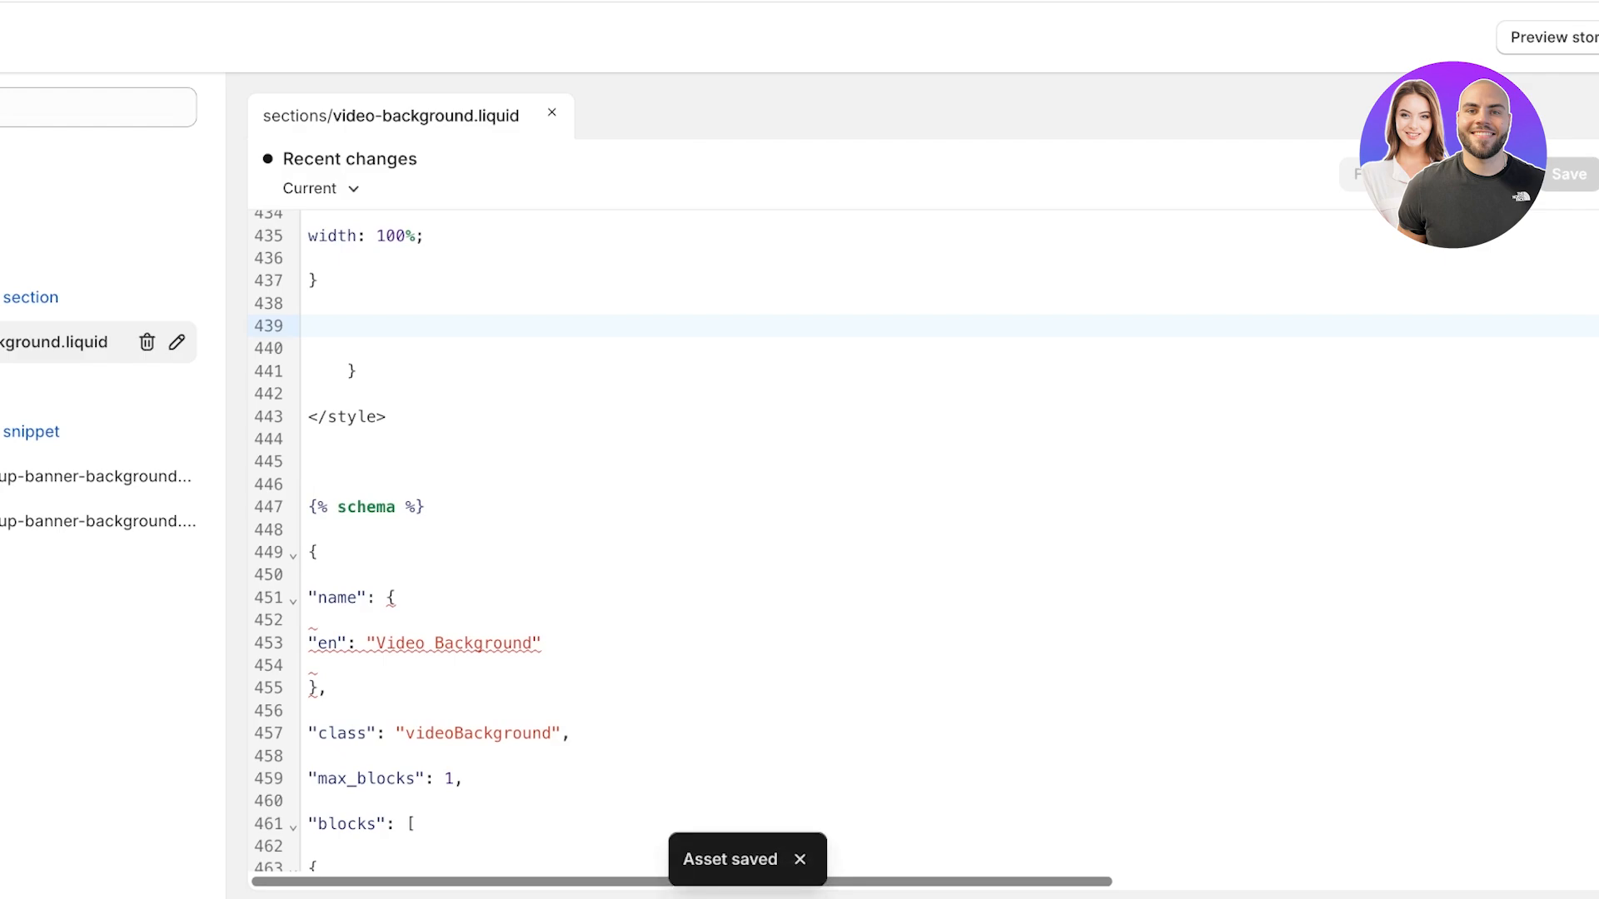
pyautogui.hotkey('alt', 'Left')
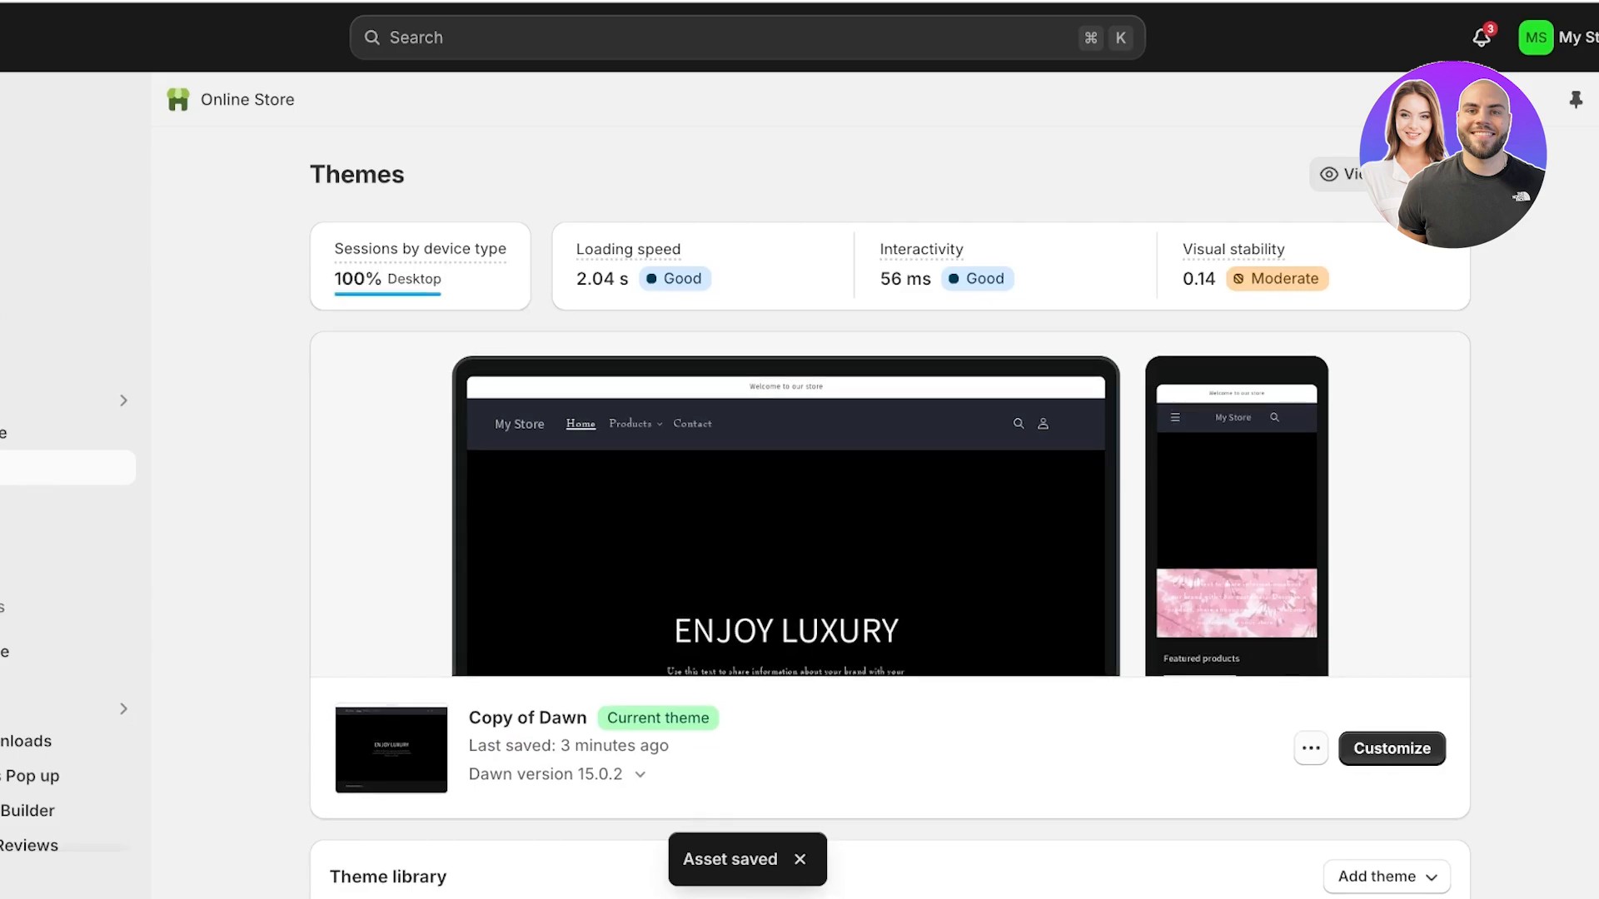
pyautogui.click(1311, 748)
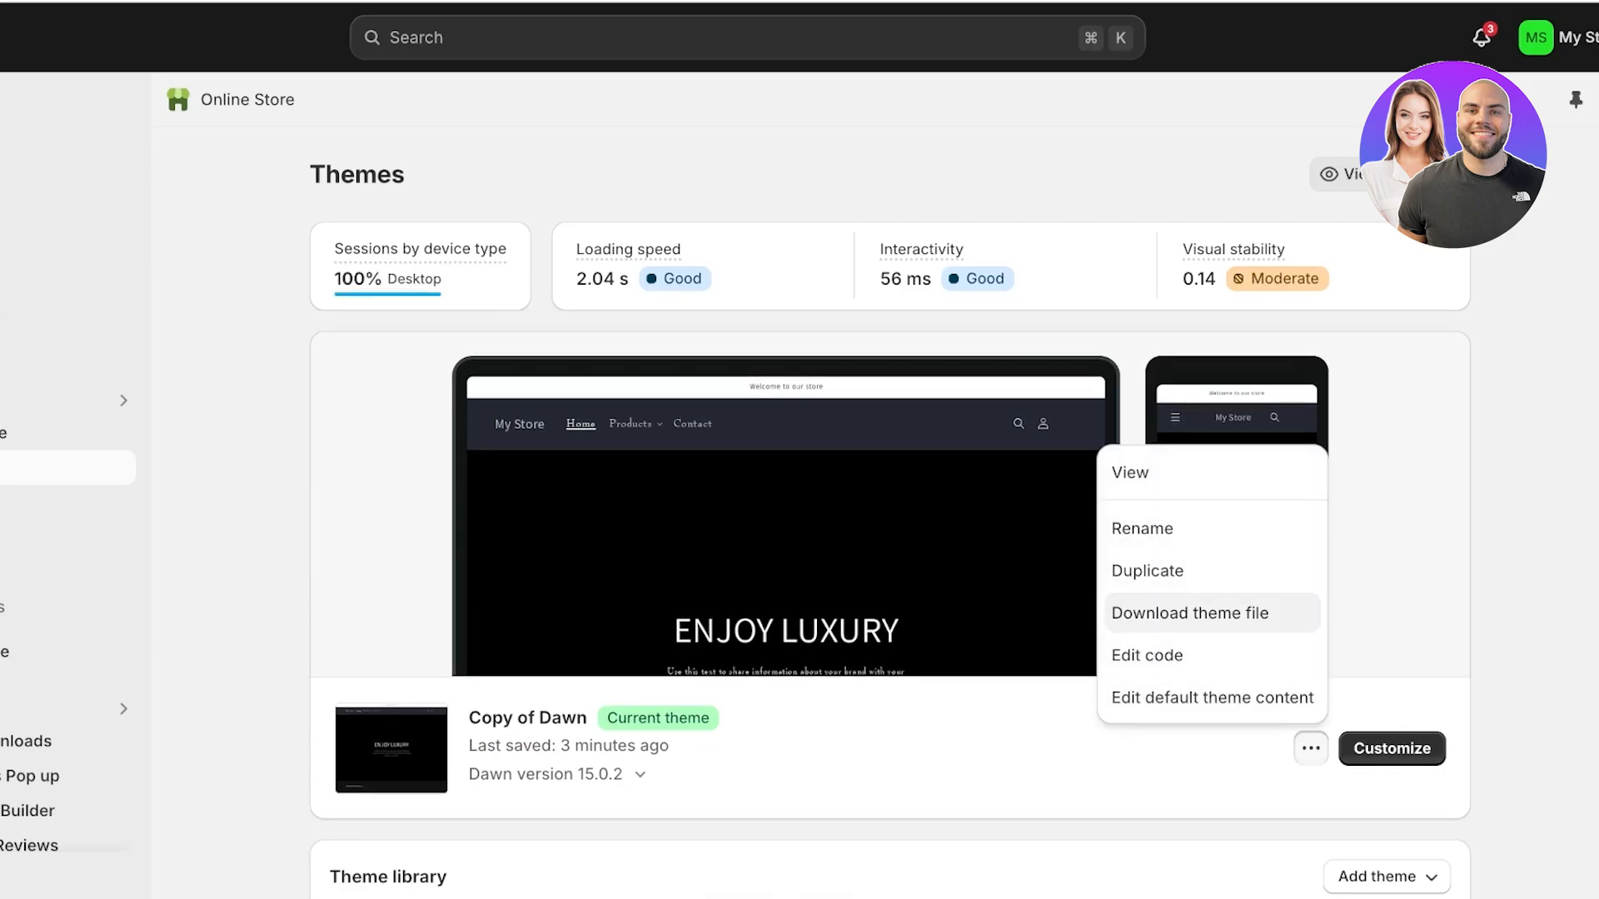
pyautogui.click(1392, 749)
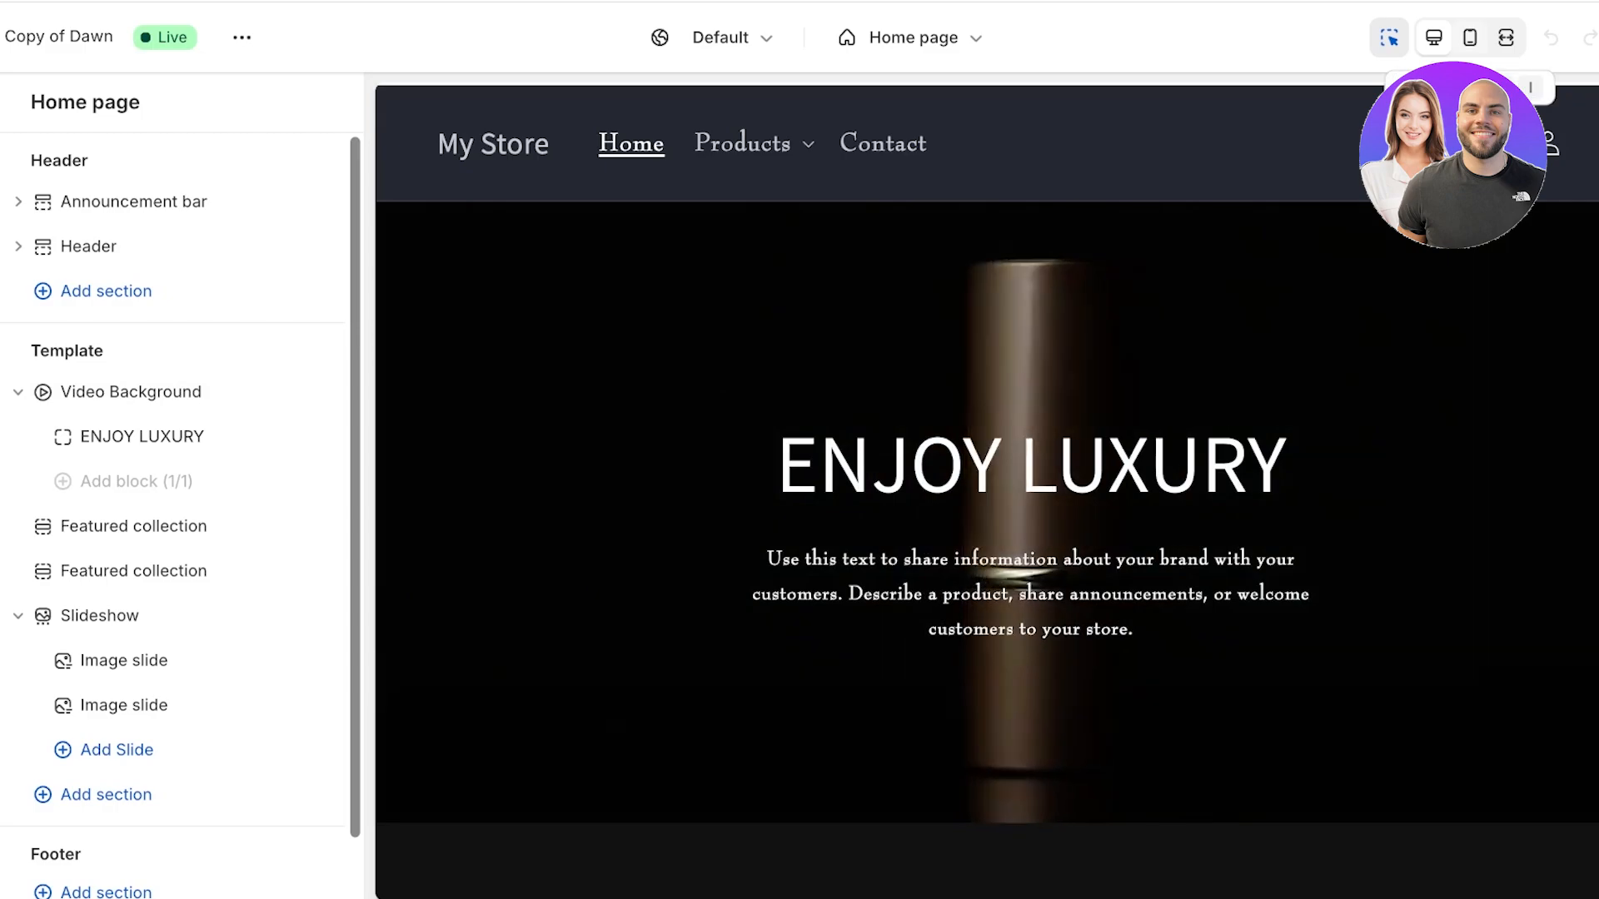
pyautogui.click(1470, 38)
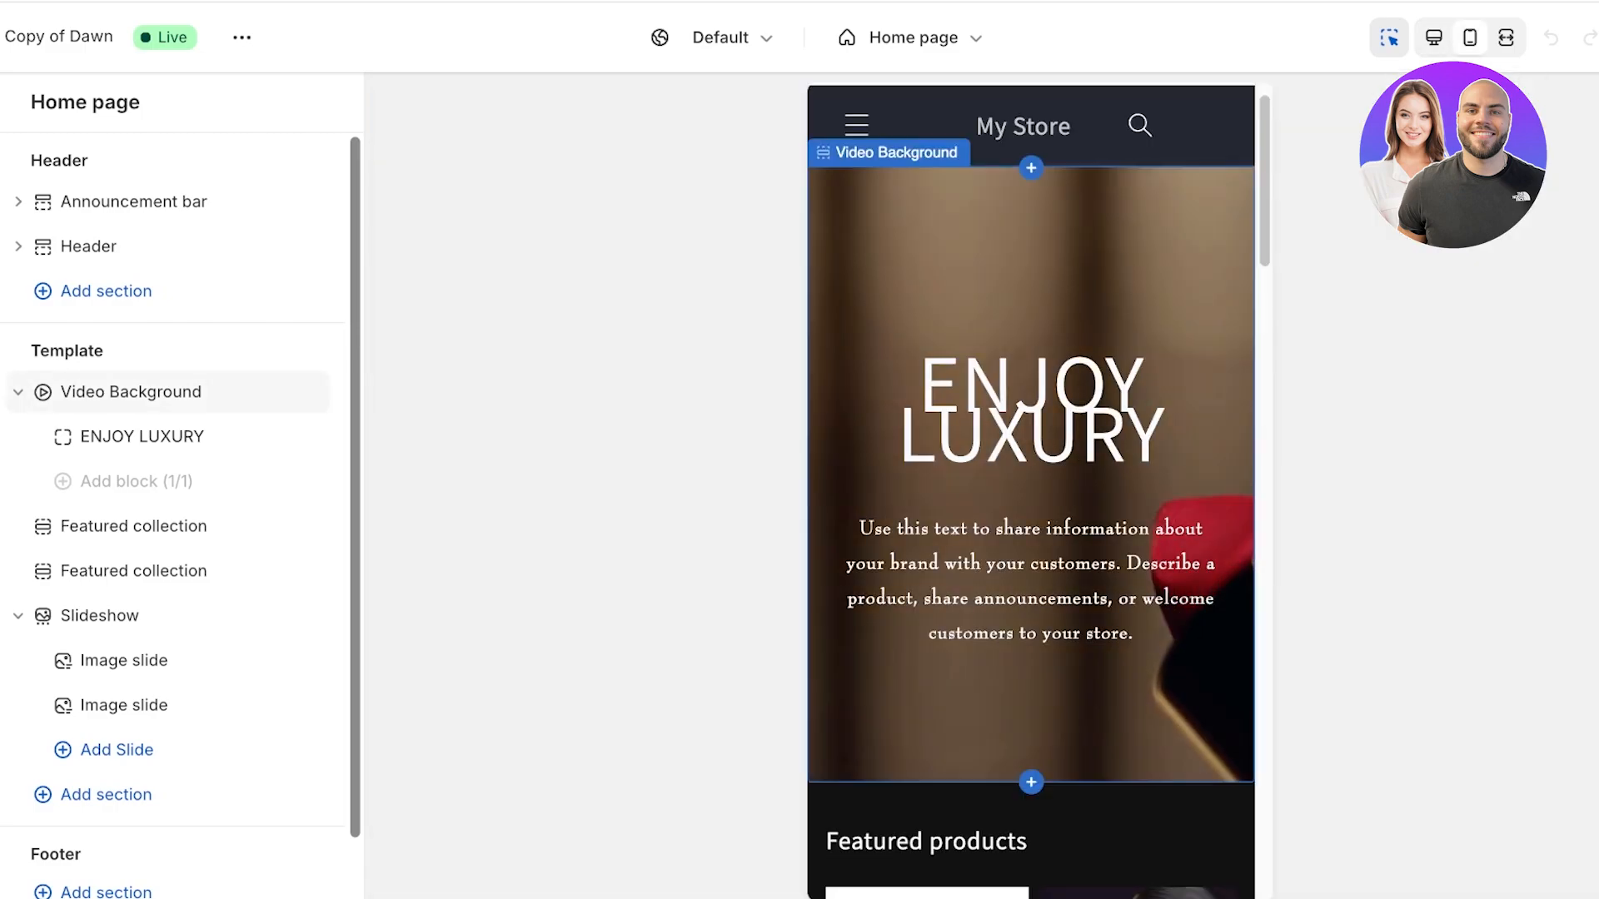
# Step: Examine the text settings of the ENJOY LUXURY block under Video Background and check the section in the desktop preview
pyautogui.click(131, 392)
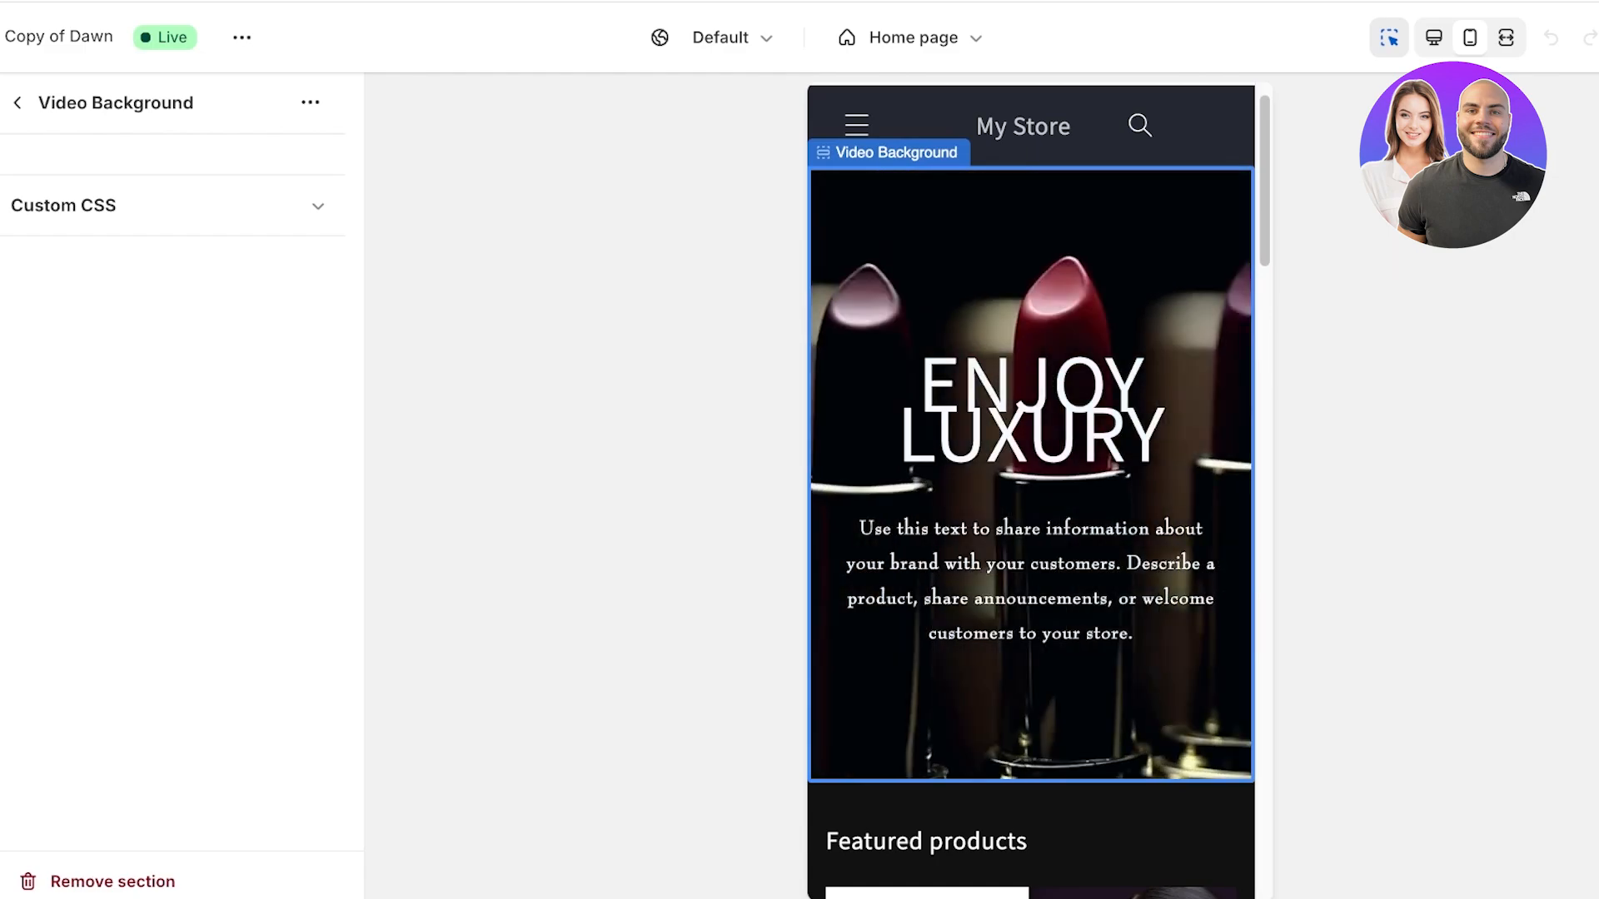
pyautogui.click(18, 103)
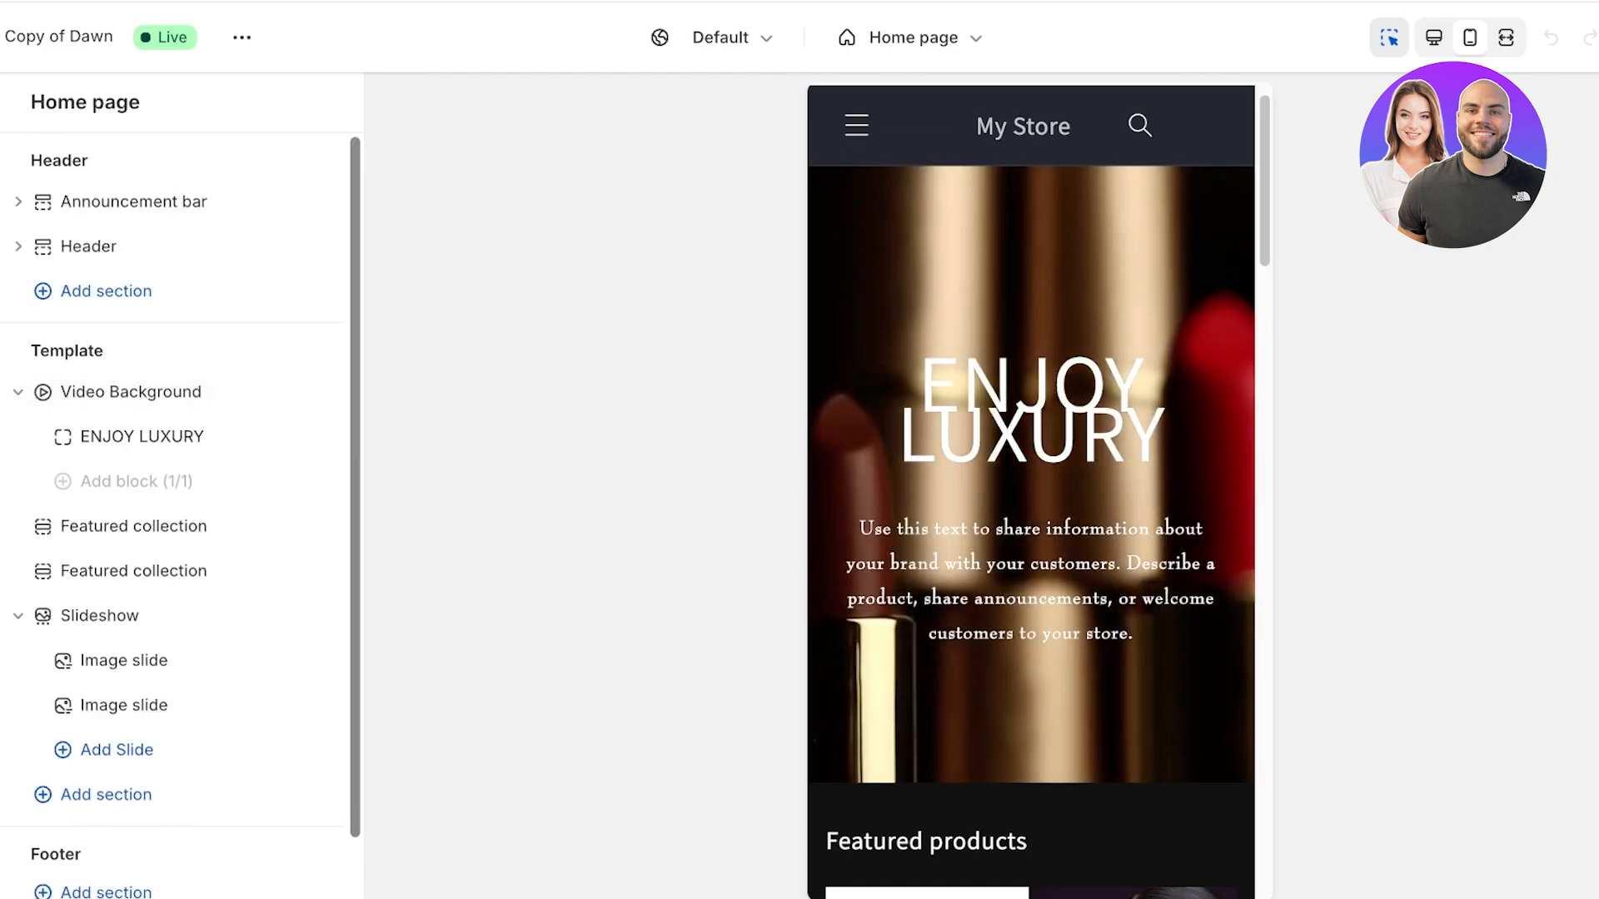
pyautogui.click(189, 449)
pyautogui.scroll(-4, 167, 450)
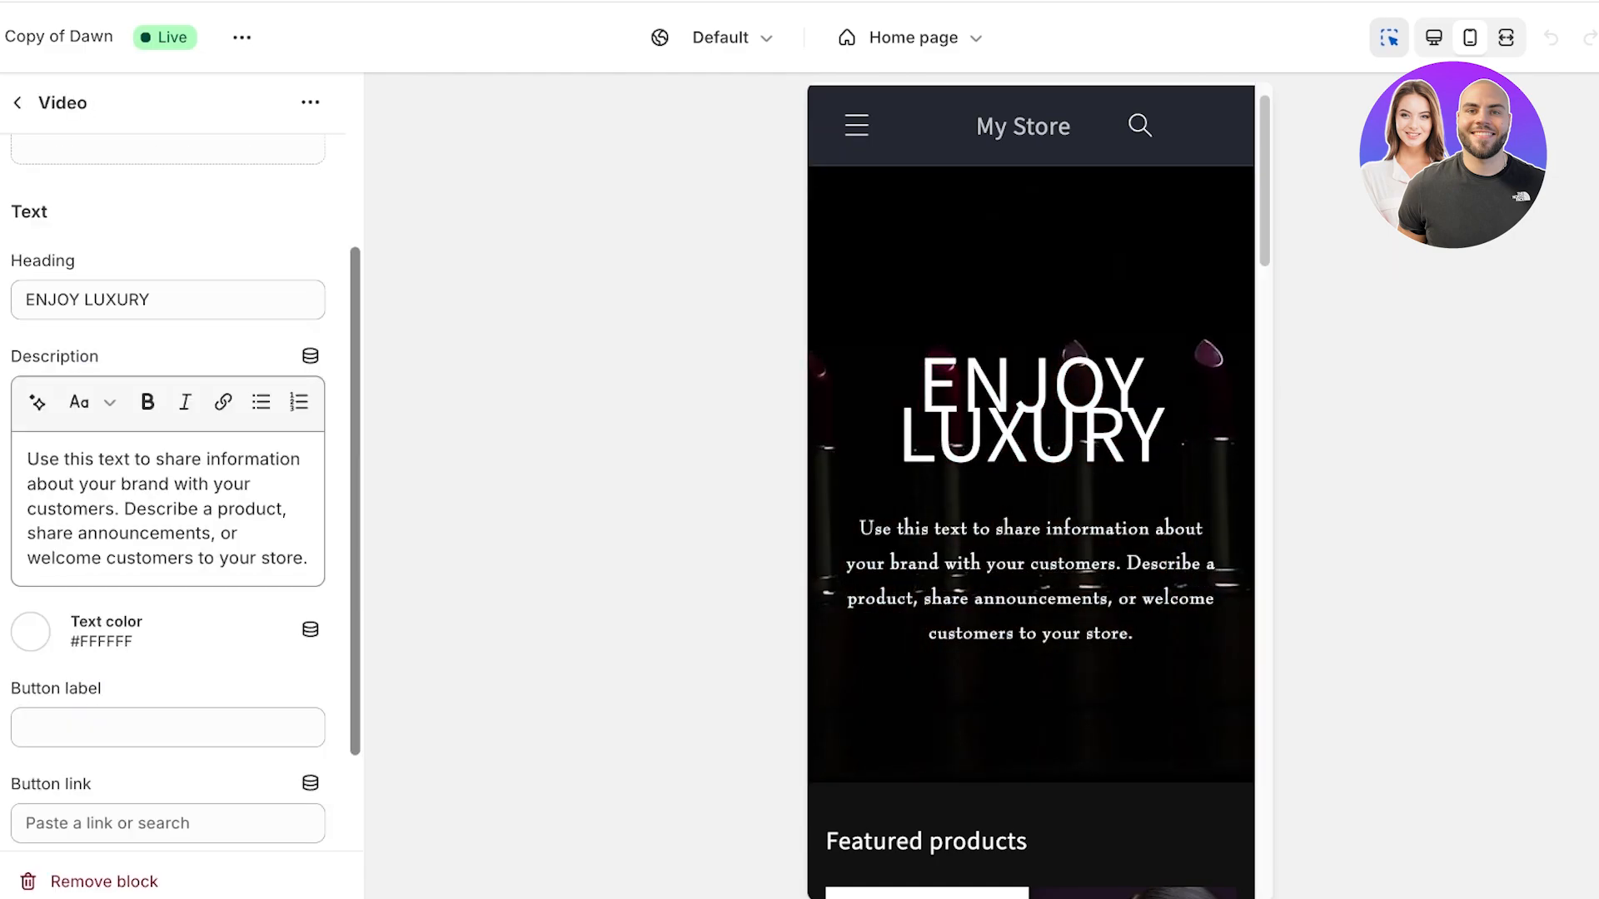
pyautogui.scroll(3, 1031, 466)
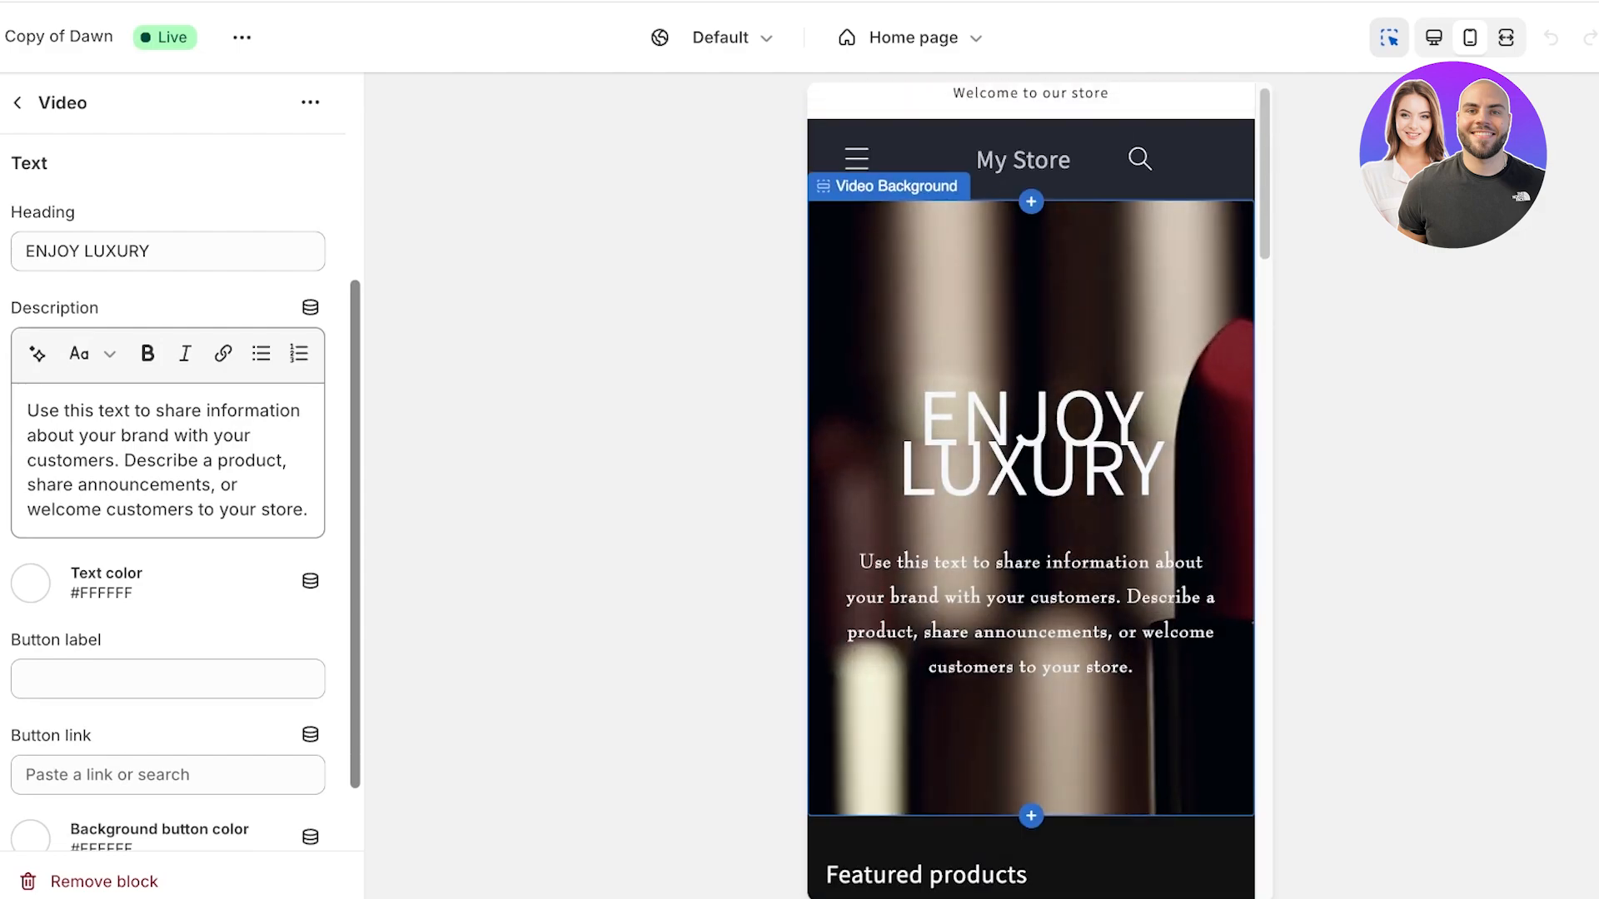
pyautogui.click(1433, 38)
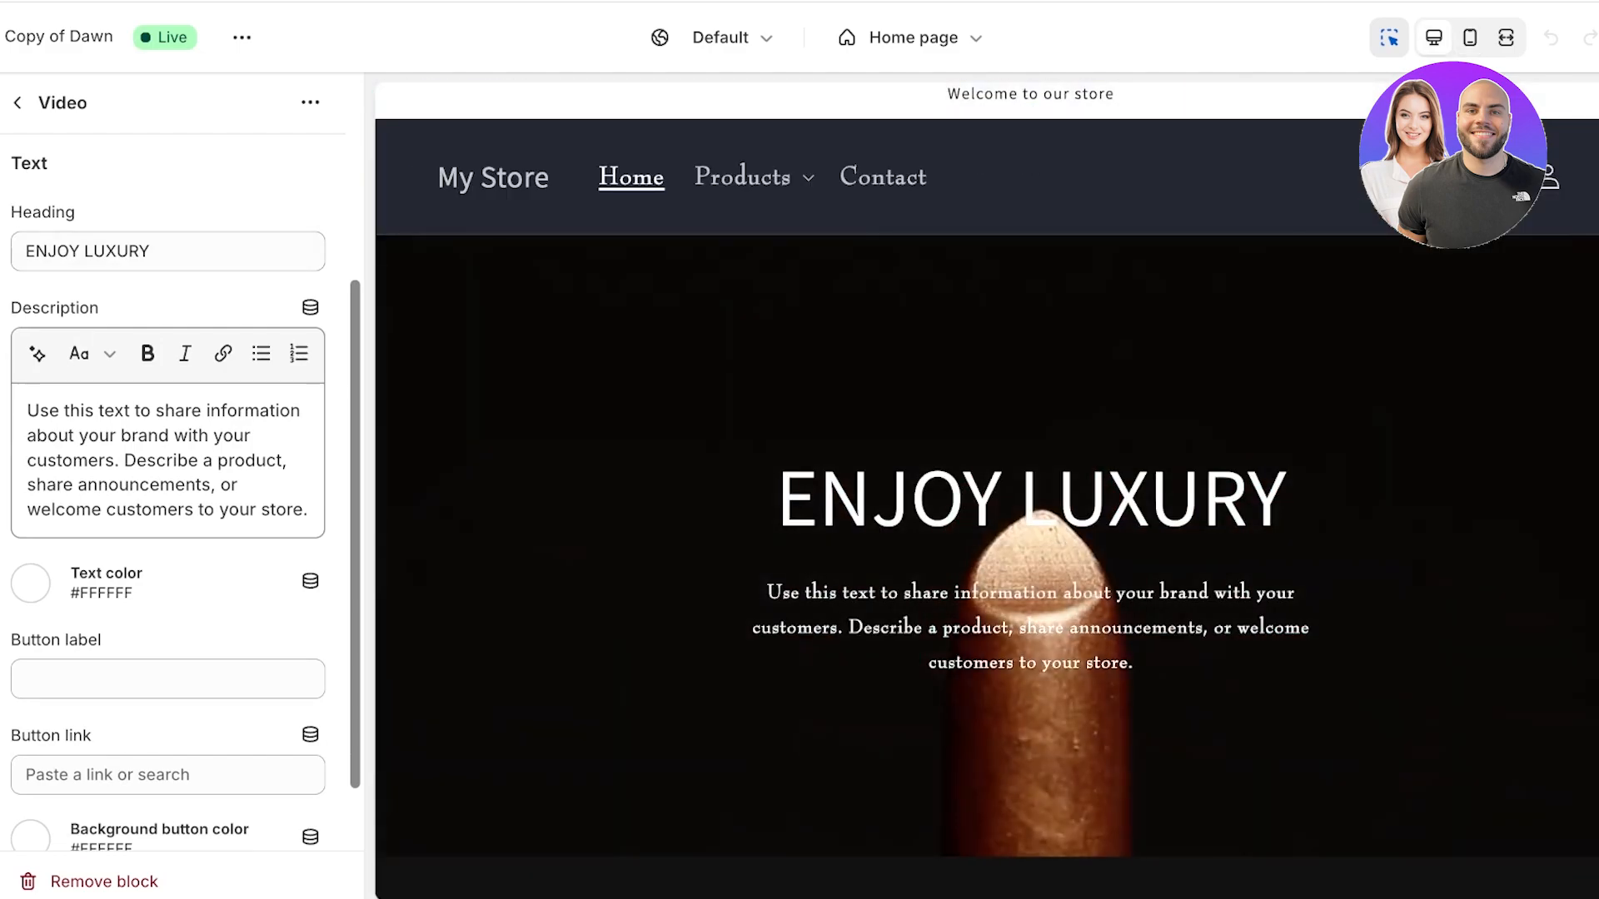